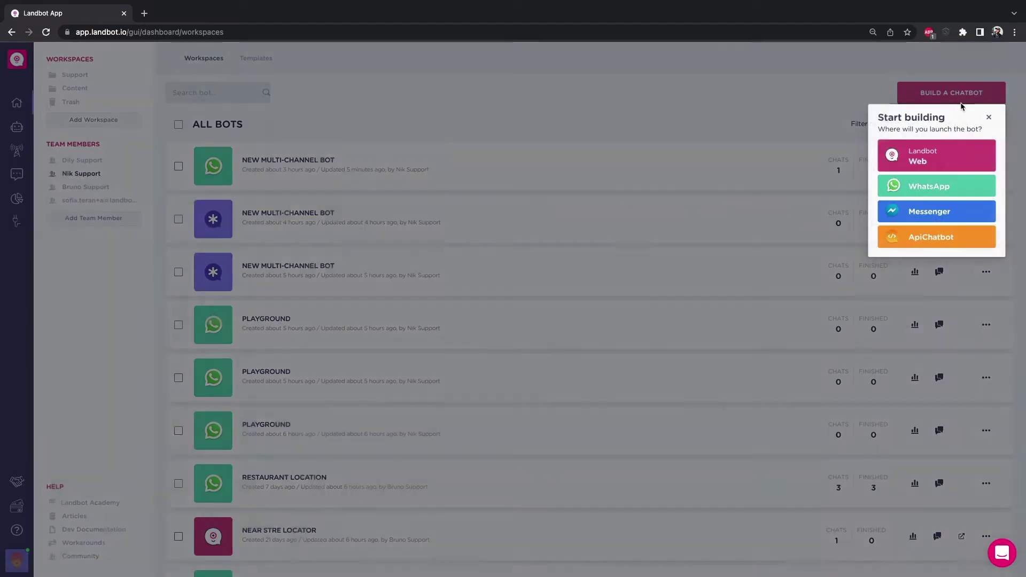
Create a multi-channel WhatsApp bot from scratch and rename it 'Landbot to Hubspot'.
left_click(930, 187)
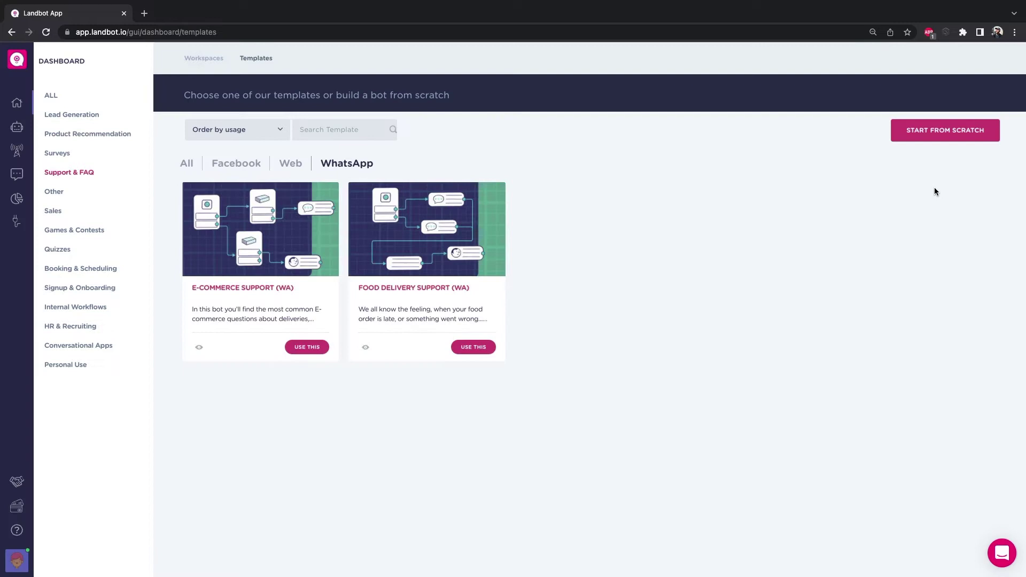
left_click(945, 137)
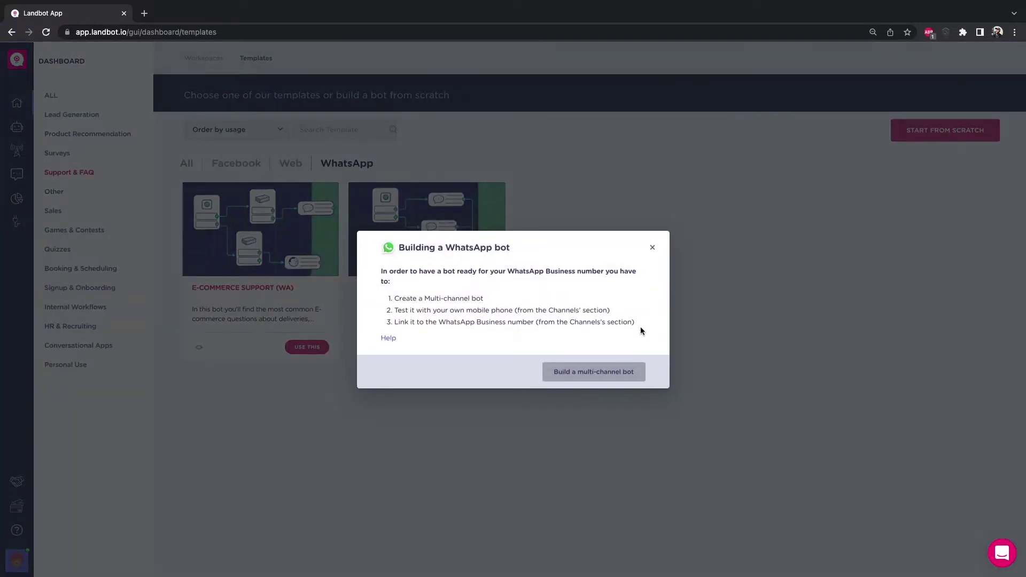
left_click(594, 374)
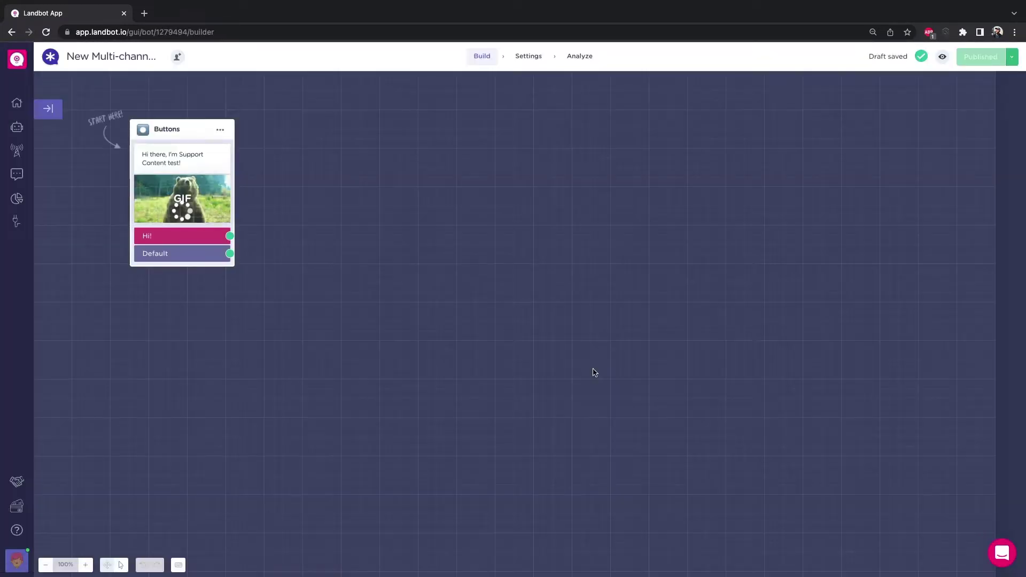
left_click_drag(161, 56, 67, 56)
type("Landbo")
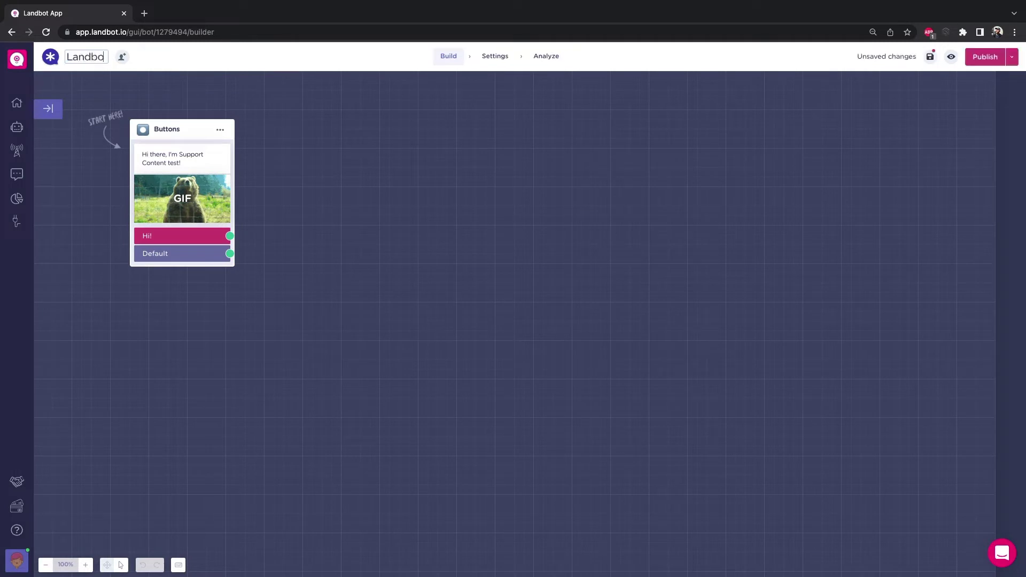
type("t to Hubspot")
key("Return")
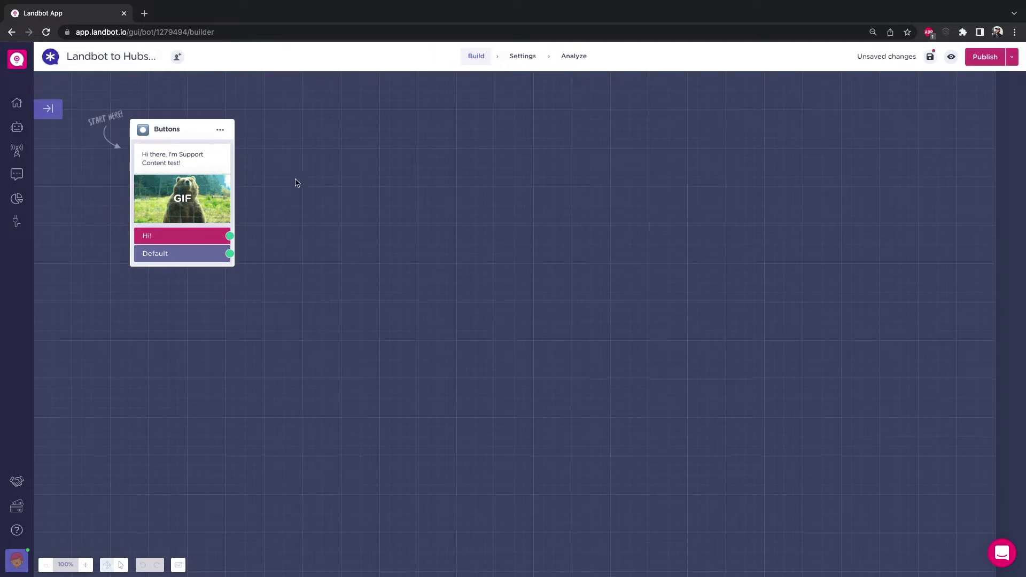
Trim the greeting to 'Hi there!' and remove its GIF and Hi! button options.
left_click(208, 154)
left_click_drag(243, 153, 165, 154)
key("BackSpace")
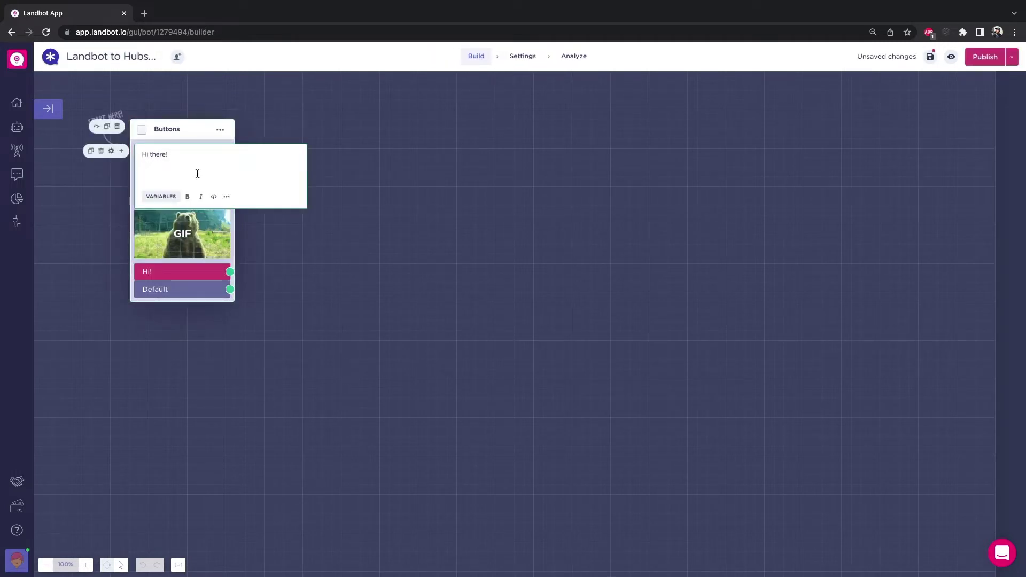
left_click(101, 173)
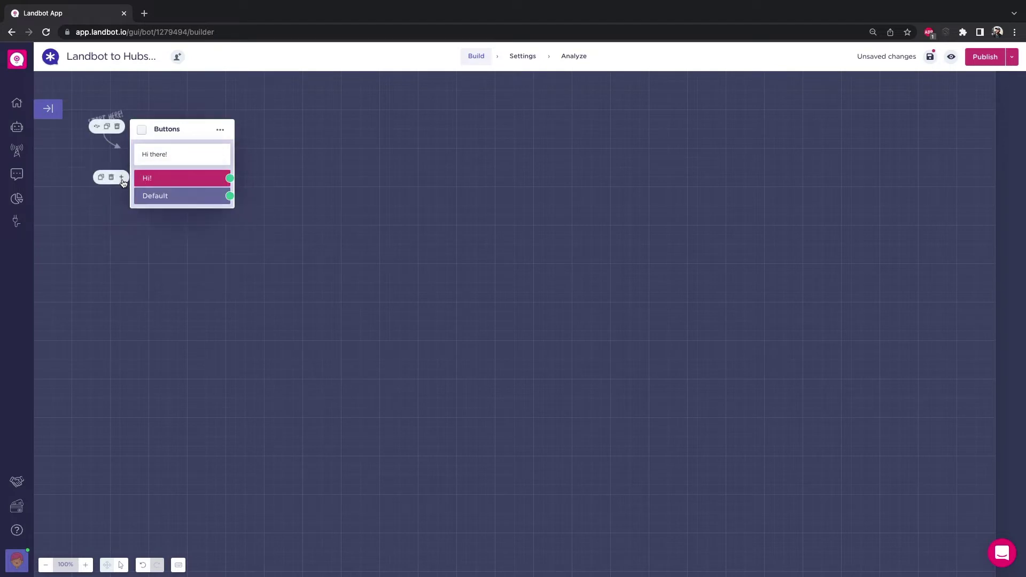
left_click(111, 178)
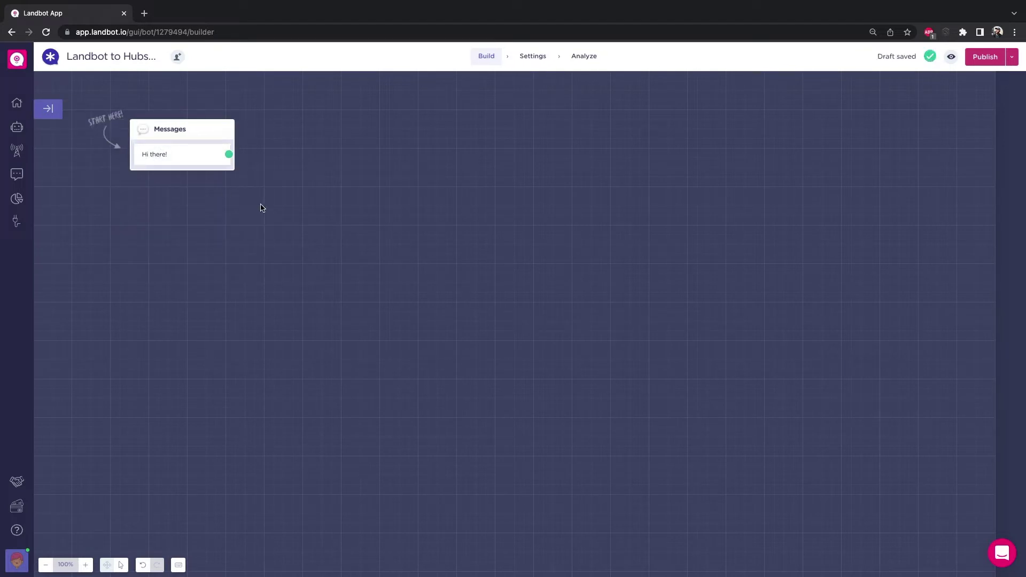
Chain Name and Email question blocks and a Webhook block after the greeting.
left_click_drag(227, 154, 385, 238)
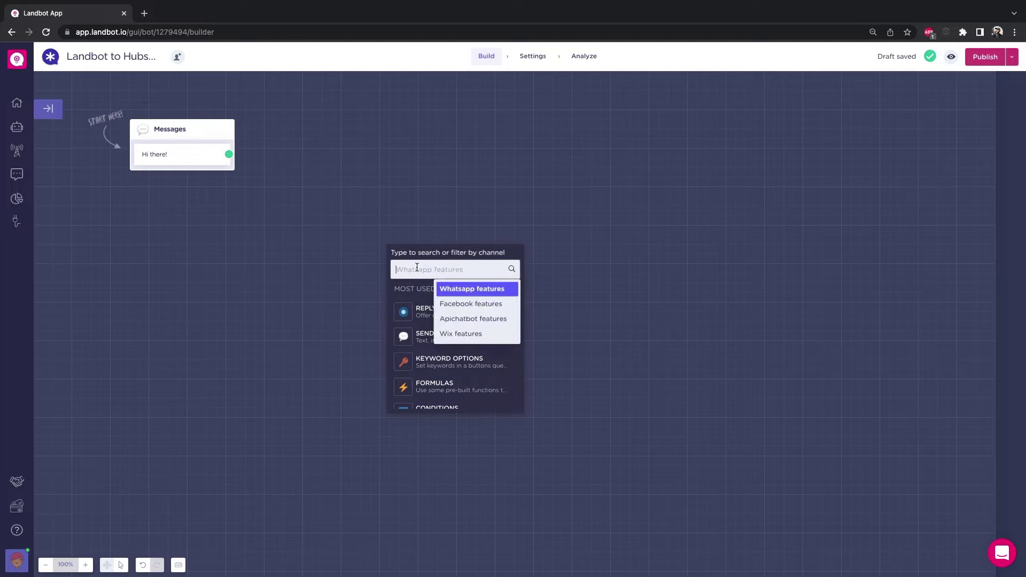
type("name")
left_click(417, 311)
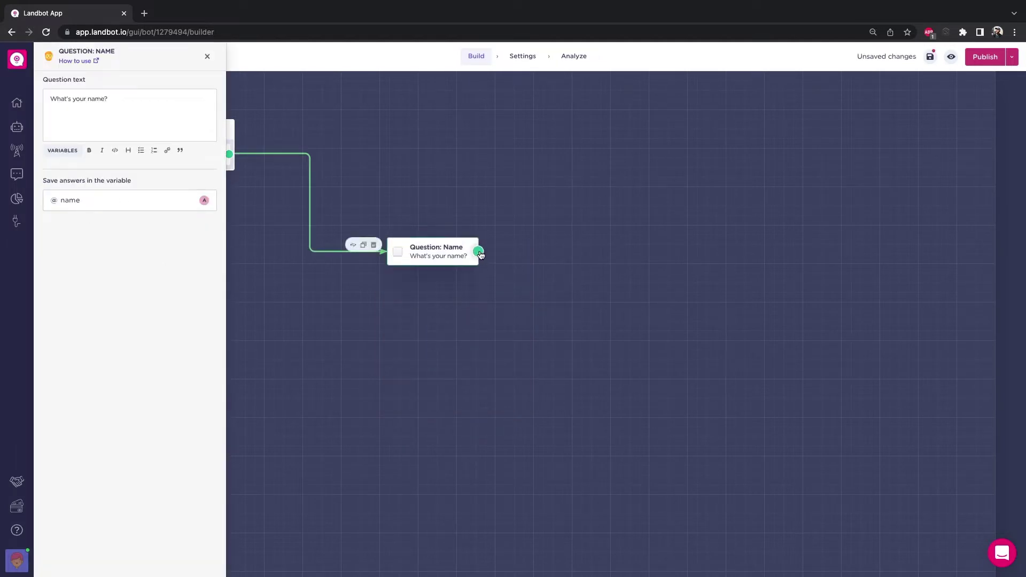
left_click_drag(478, 252, 600, 341)
type("email")
left_click(594, 388)
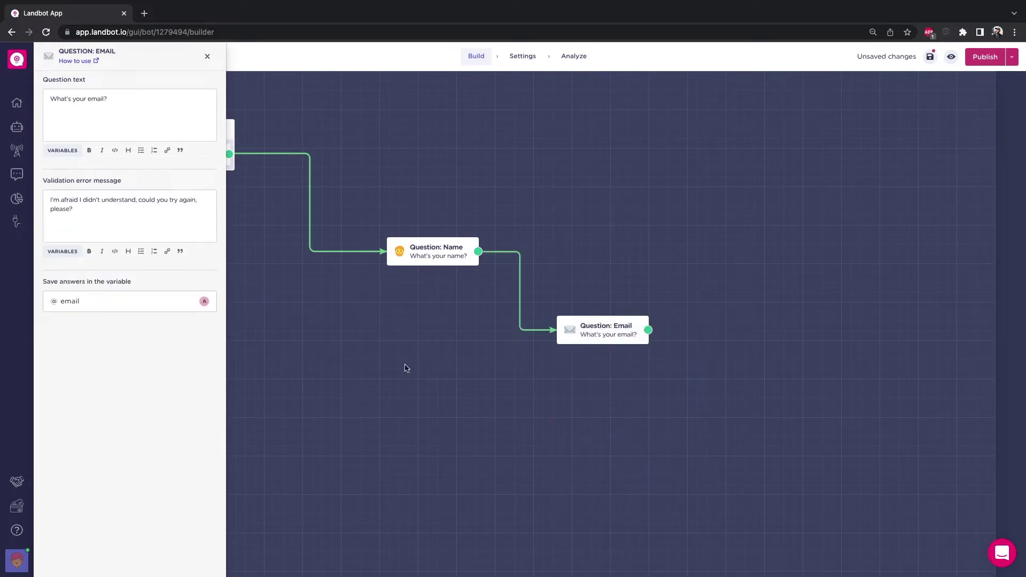
mouse_move(603, 330)
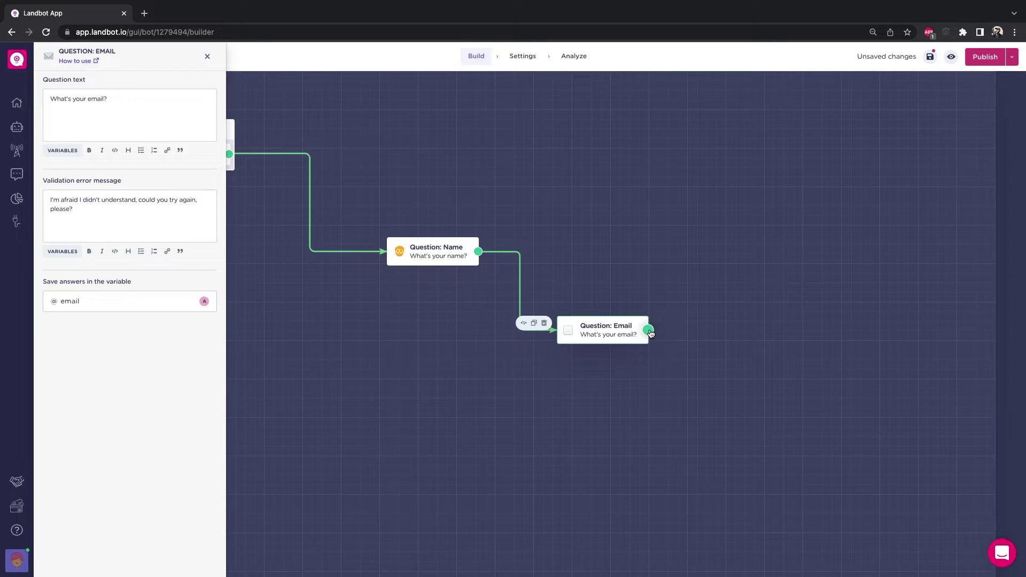
left_click_drag(651, 332, 743, 318)
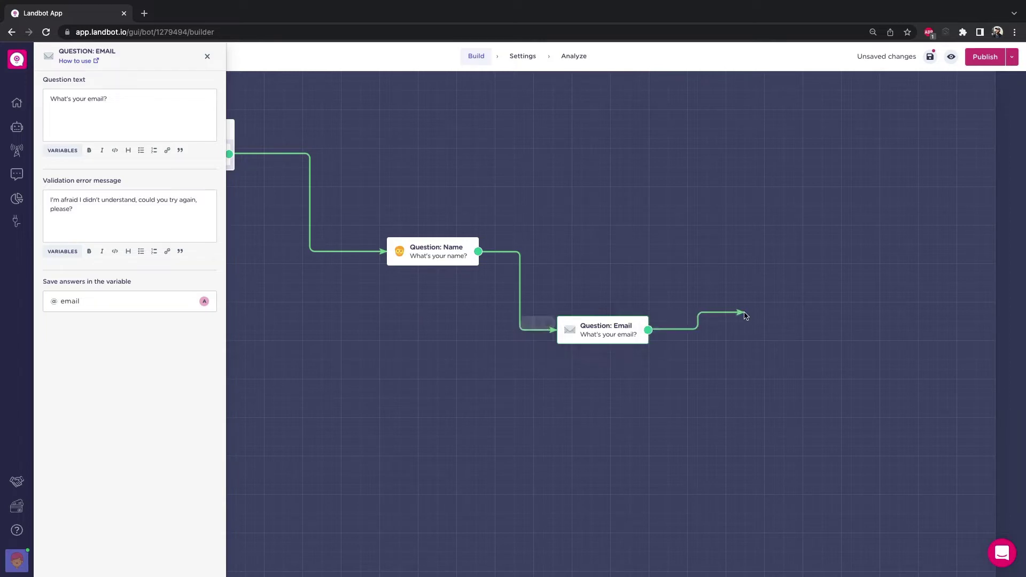
type("web")
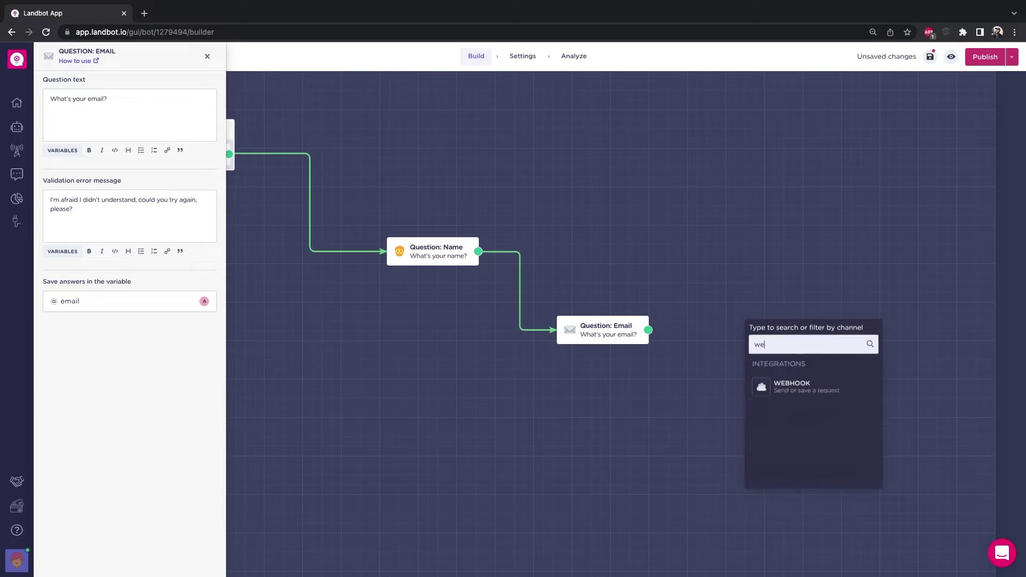
left_click(768, 386)
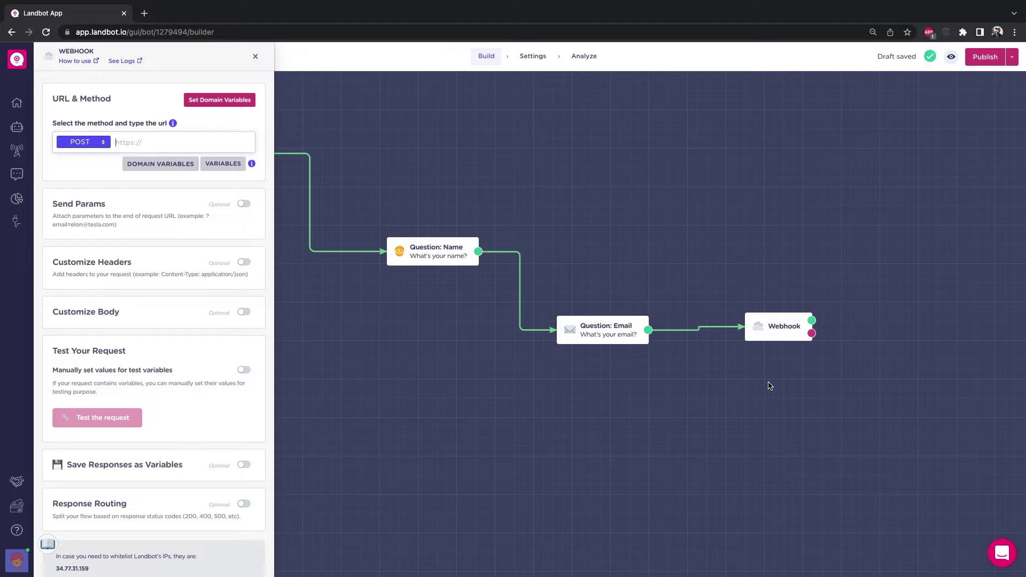
Navigate HubSpot Developer Docs to the Contacts endpoints and copy the Create contact cURL request.
key("ctrl+Right")
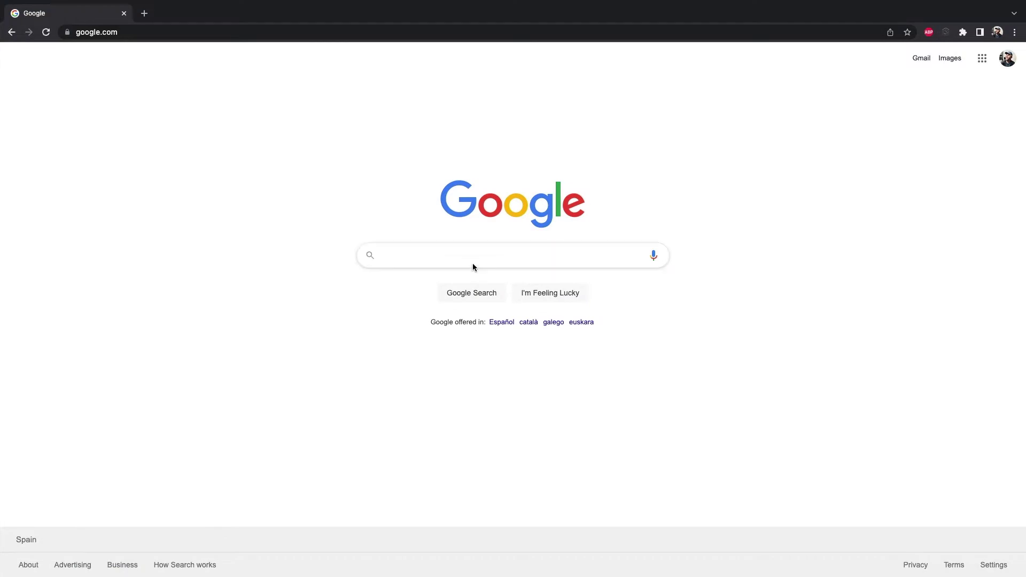
type("Hubspot dev ")
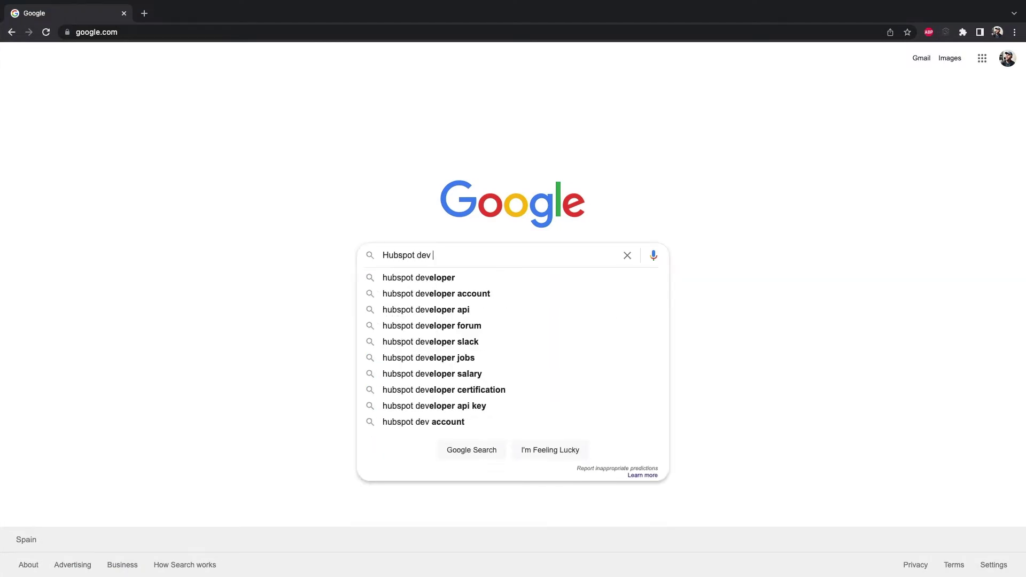
type("doc")
key("Return")
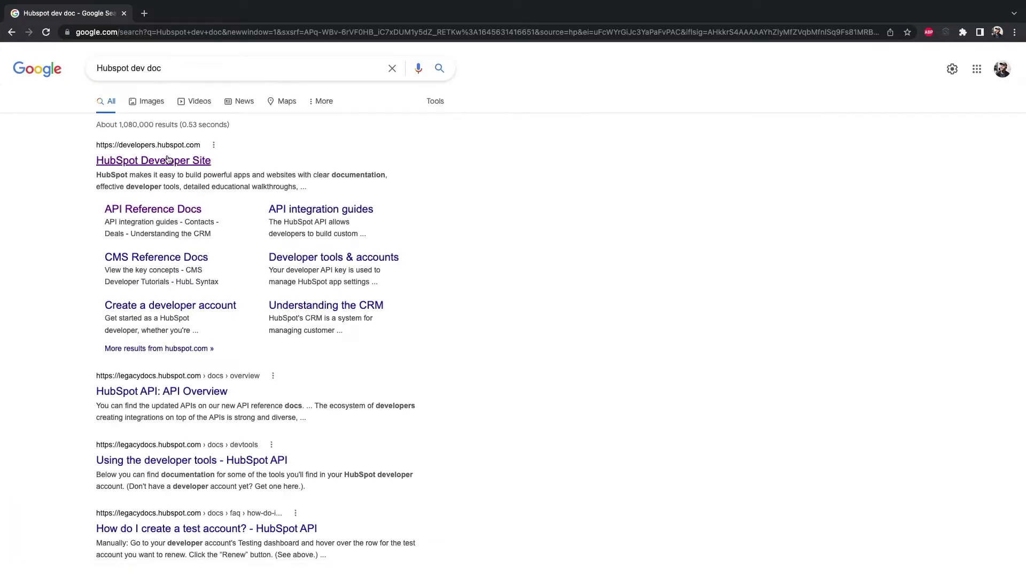
left_click(167, 159)
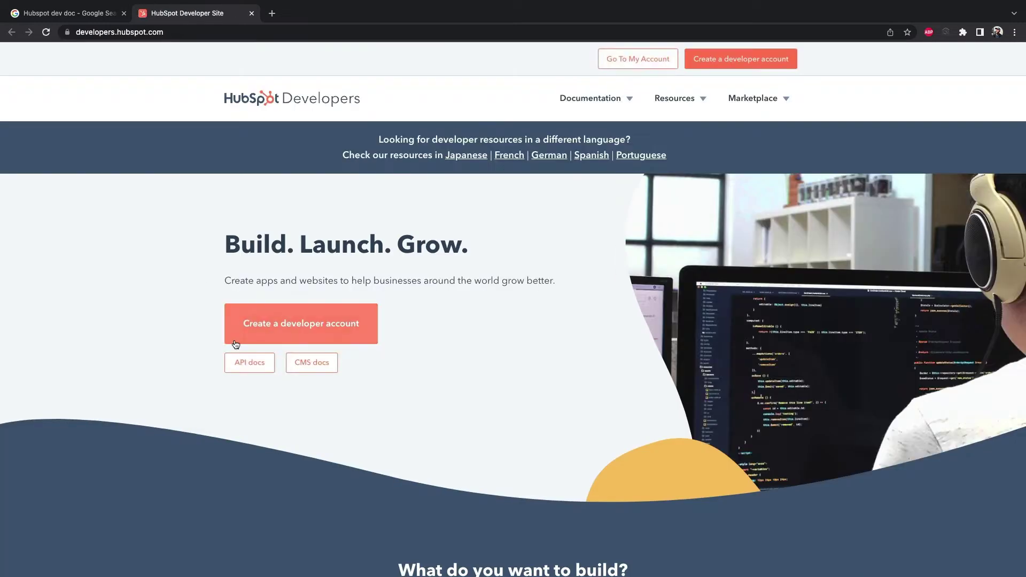
left_click(243, 363)
scroll(243, 365, "down", 10)
scroll(244, 361, "down", 3)
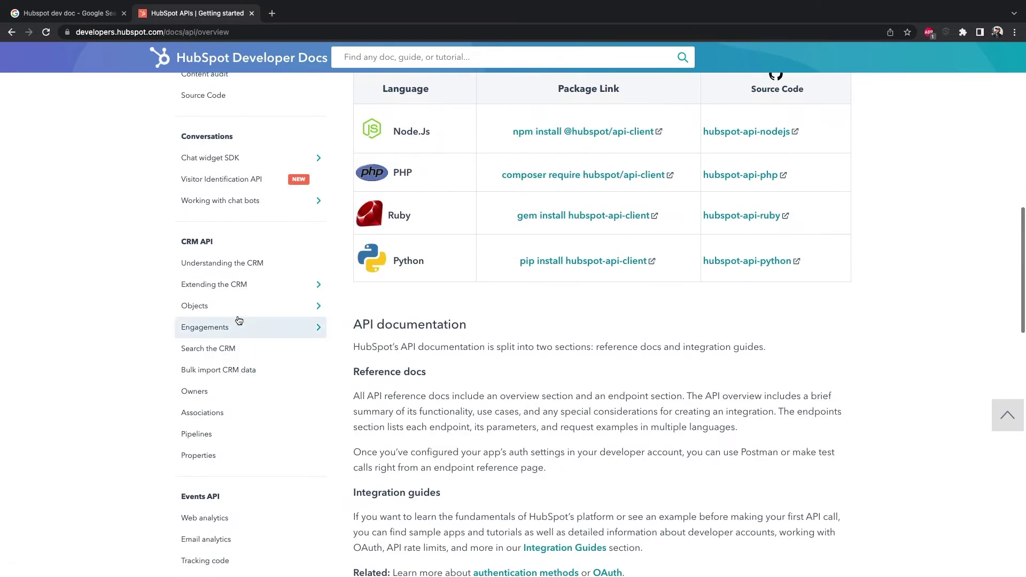
left_click(238, 310)
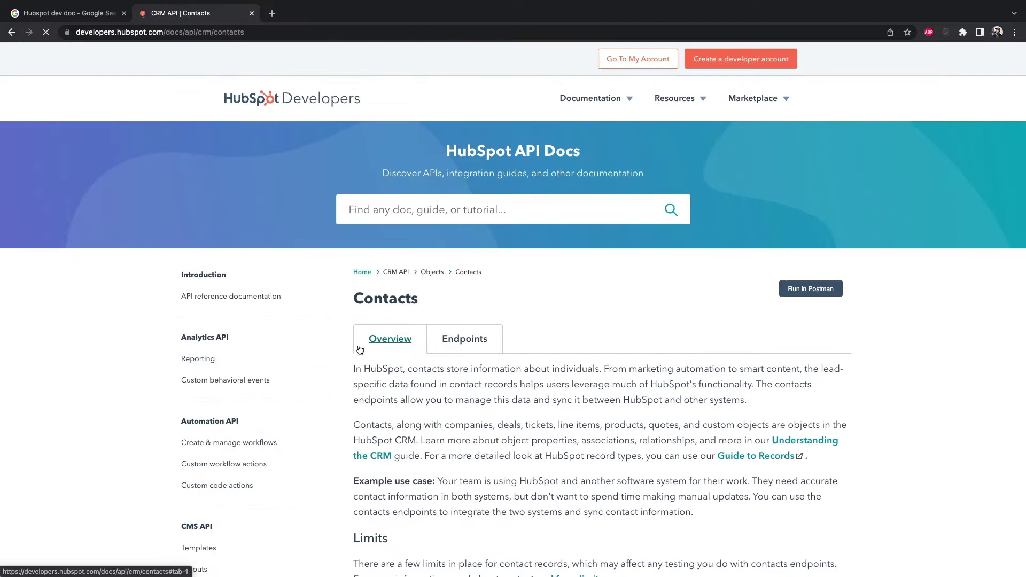
left_click(464, 341)
scroll(882, 442, "down", 5)
scroll(633, 431, "down", 4)
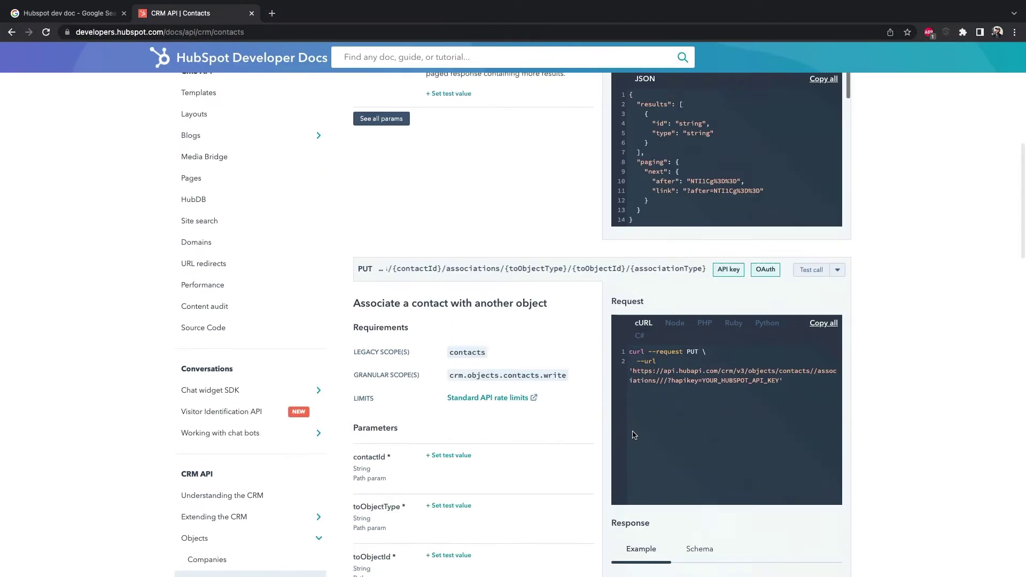
scroll(632, 432, "down", 4)
scroll(633, 431, "down", 4)
scroll(633, 431, "down", 4)
scroll(633, 432, "down", 1)
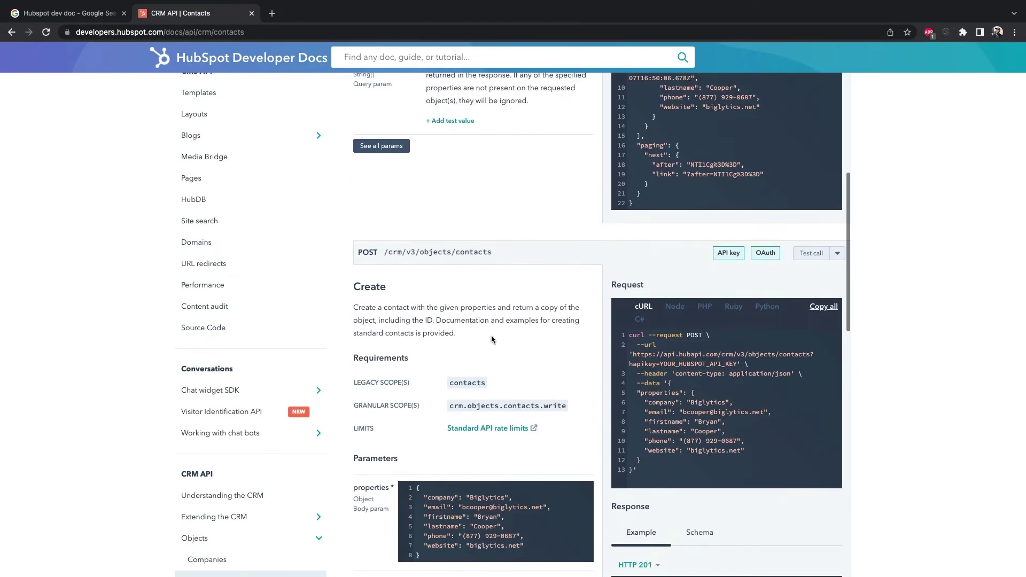
left_click_drag(457, 333, 353, 287)
scroll(572, 369, "down", 1)
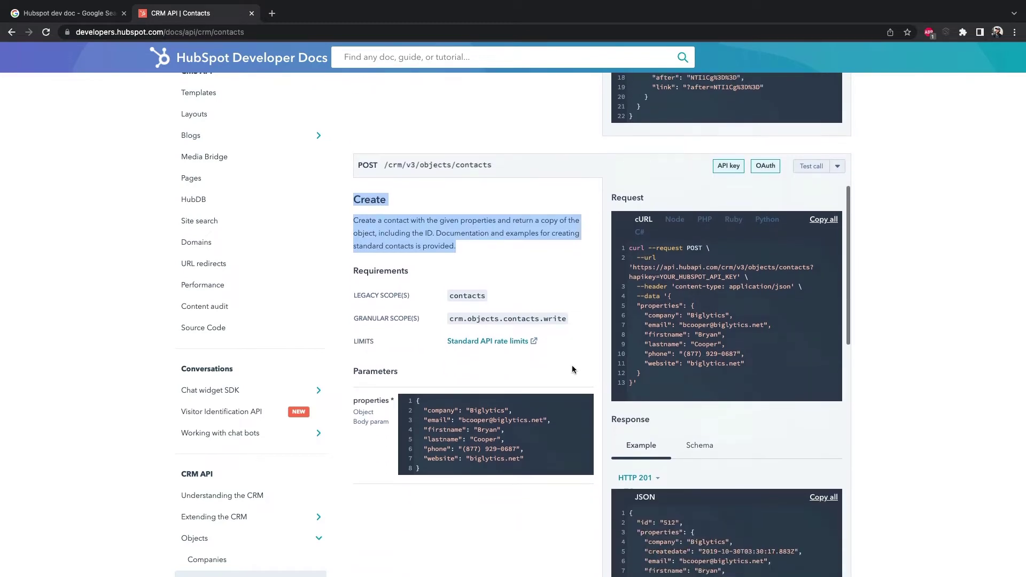
left_click(497, 242)
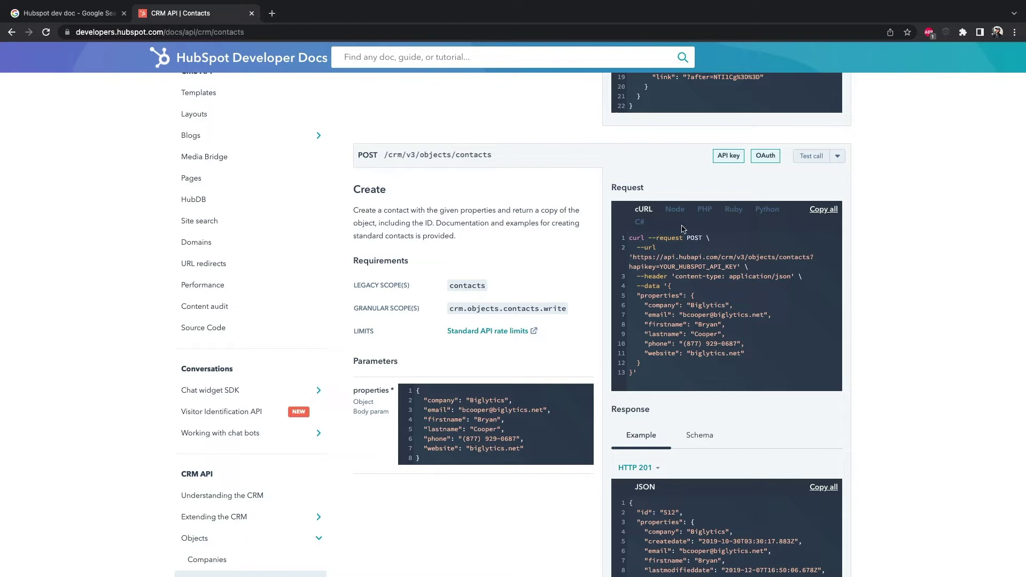
left_click(821, 211)
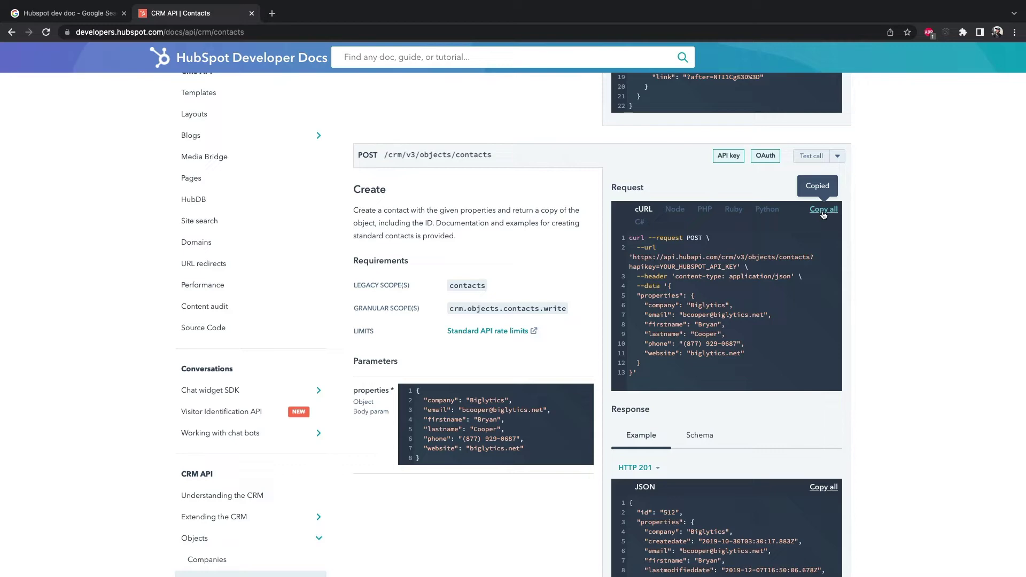
Find Postman via search and enter My Workspace.
key("ctrl+Right")
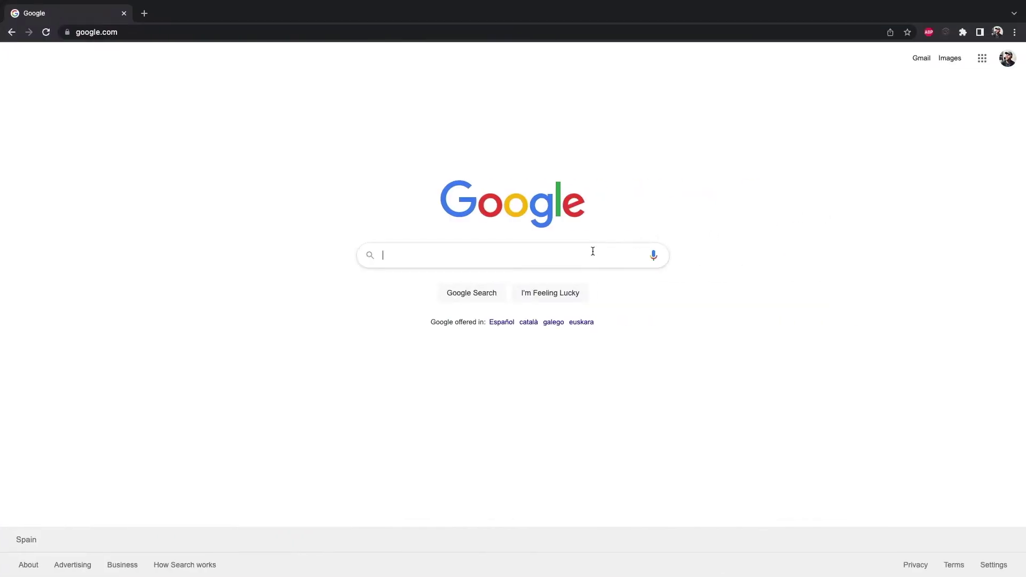
type("Postman")
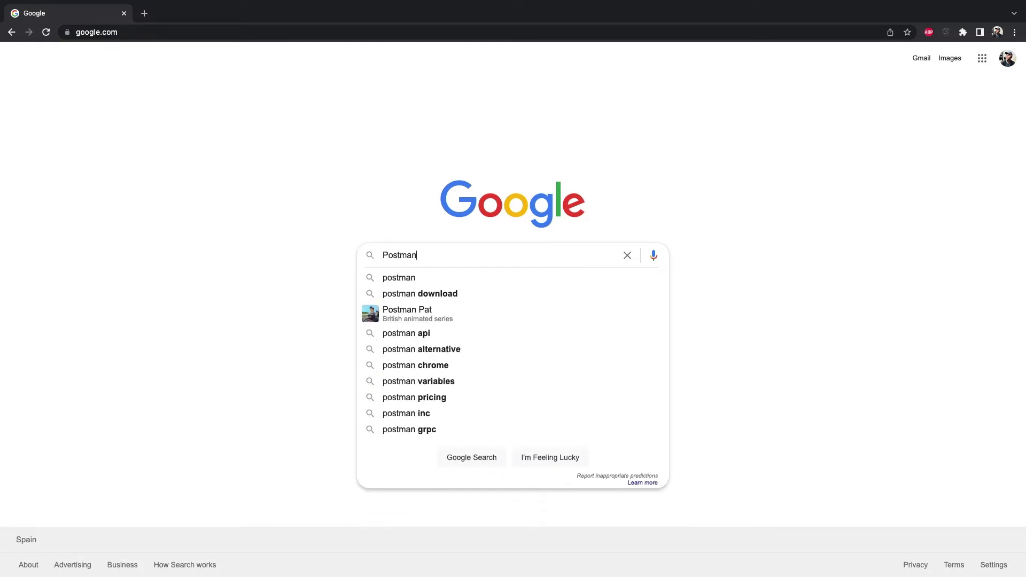
key("Return")
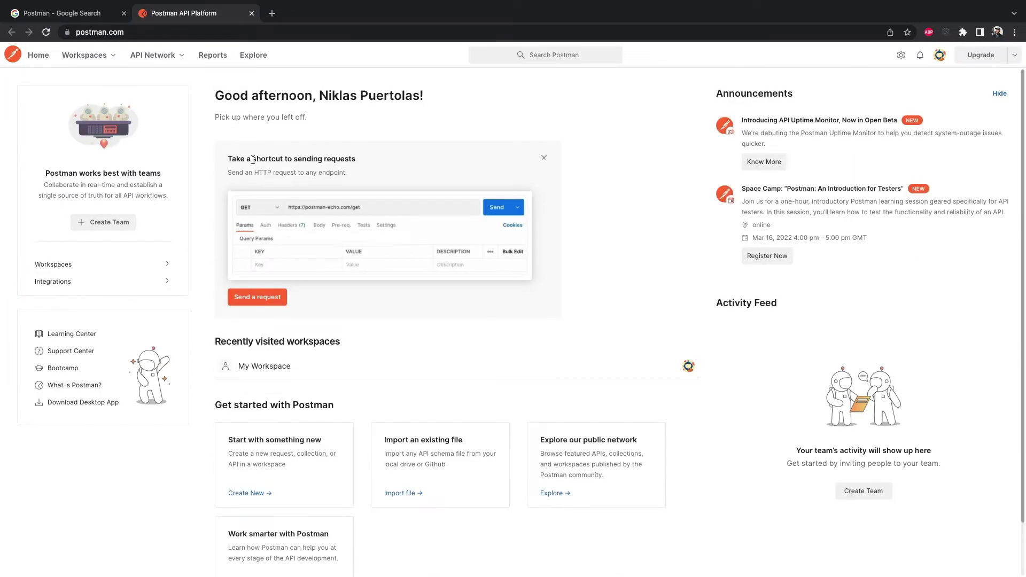
left_click(85, 55)
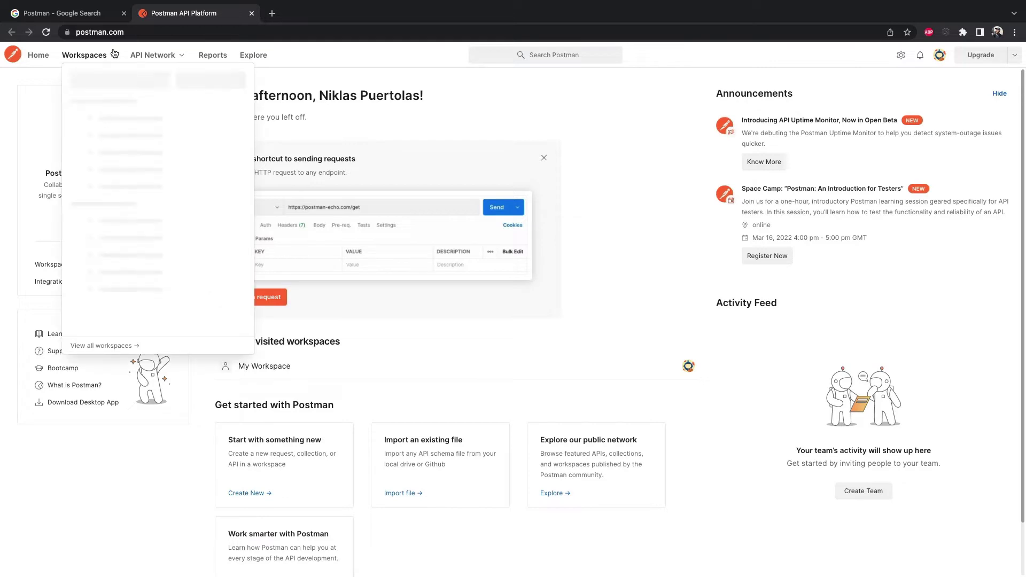
left_click(116, 120)
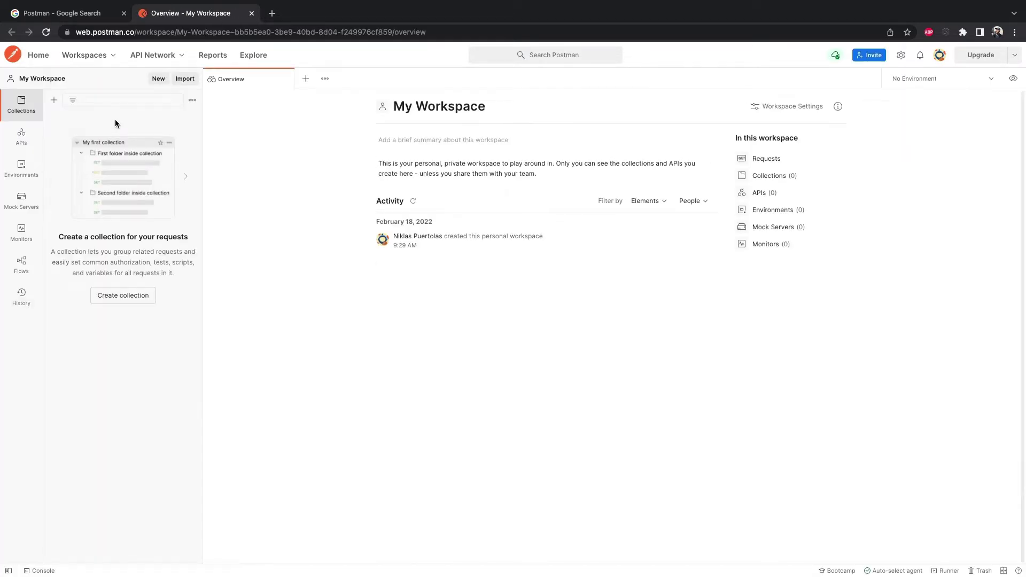
Import the pasted HubSpot curl command as raw text into a new request.
left_click(185, 79)
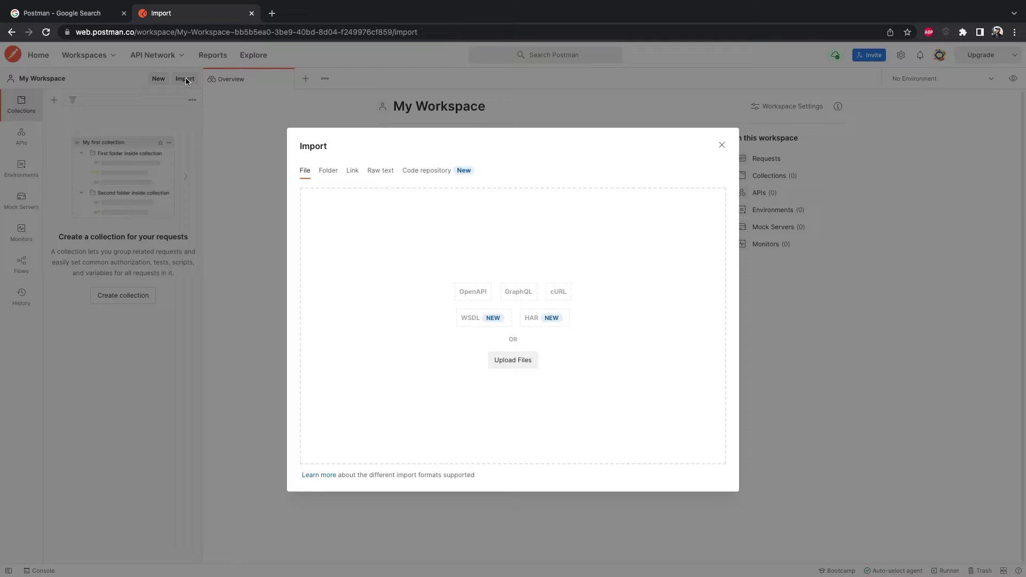
left_click(373, 171)
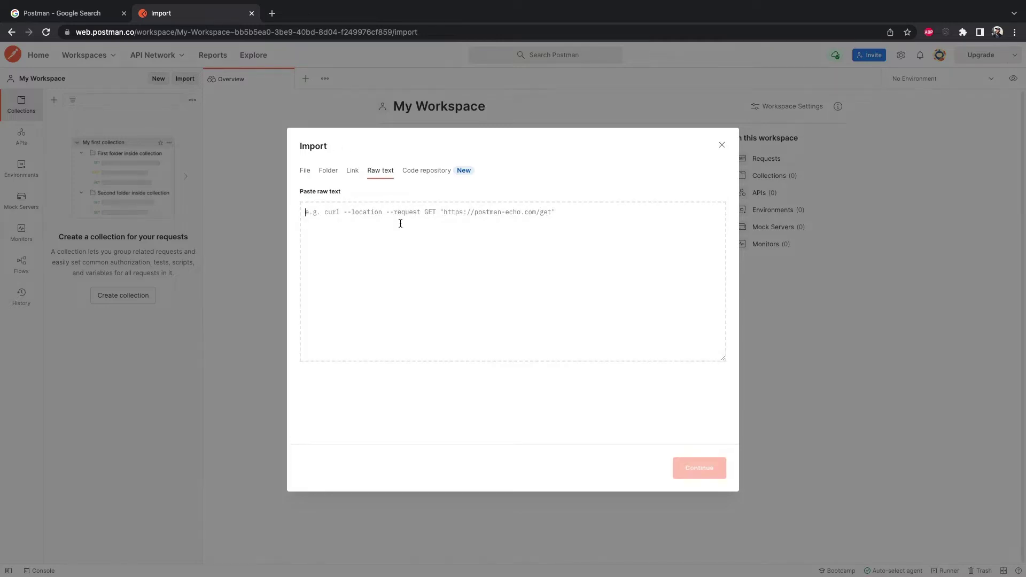
key("ctrl+v")
left_click(698, 470)
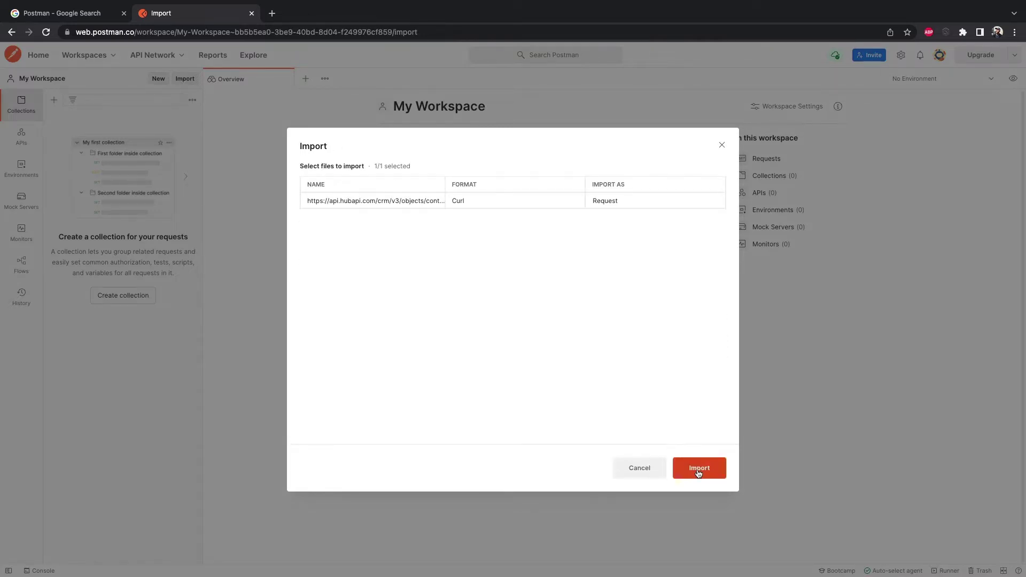
left_click(698, 471)
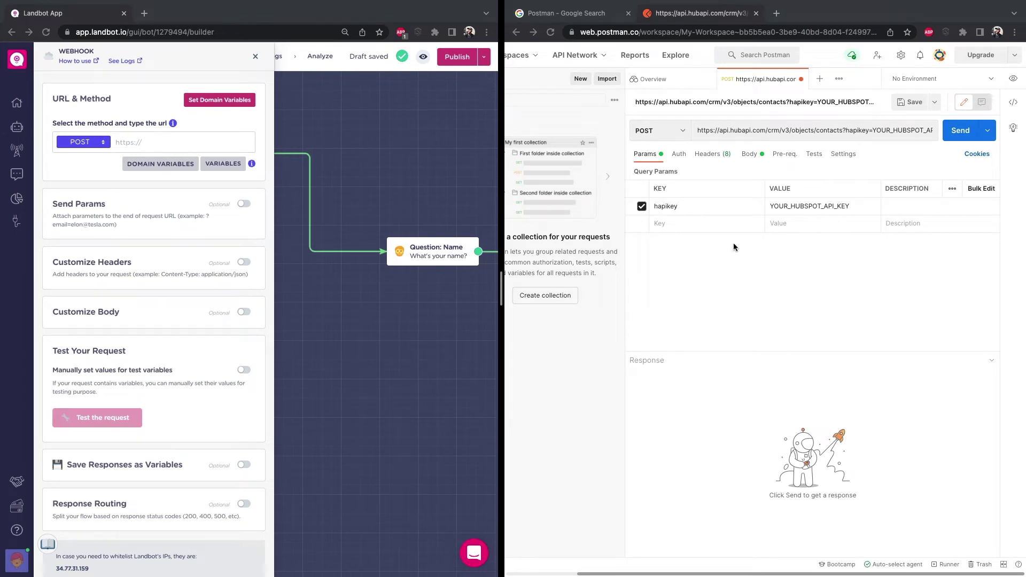
Paste Postman's HubSpot contacts URL into the webhook URL and keep the POST method.
triple_click(795, 130)
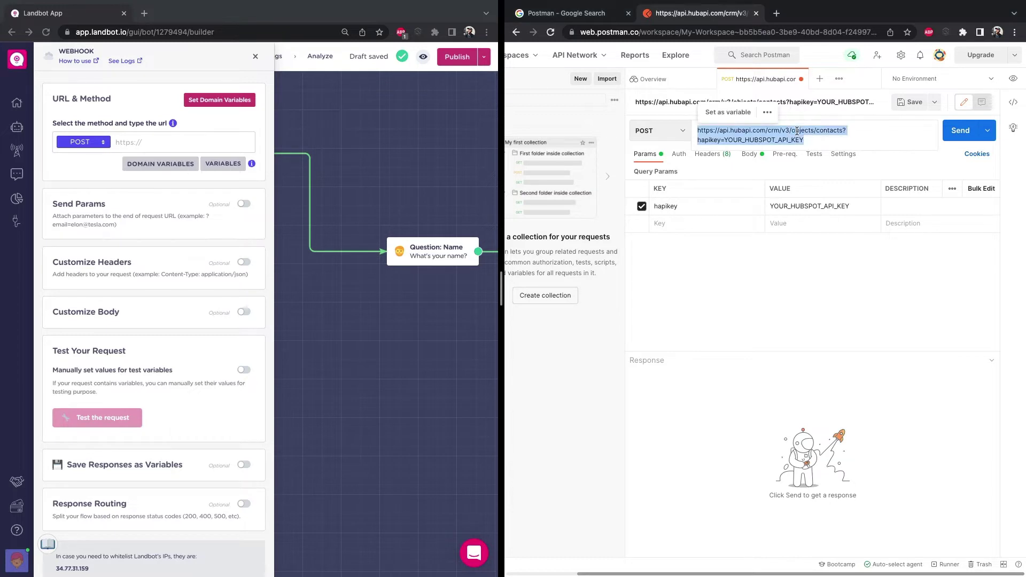
left_click(198, 143)
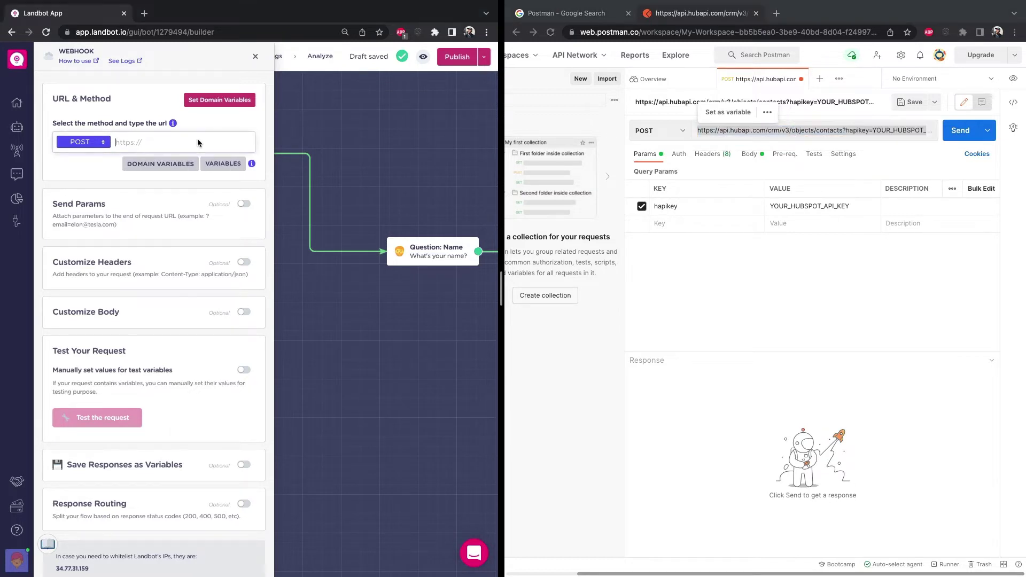
key("ctrl+v")
left_click(98, 143)
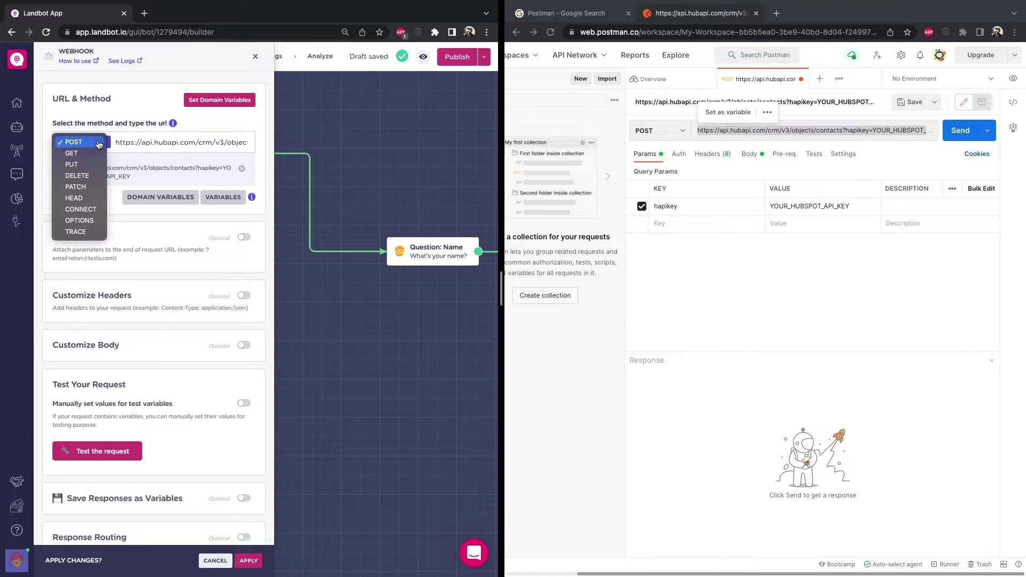
left_click(97, 143)
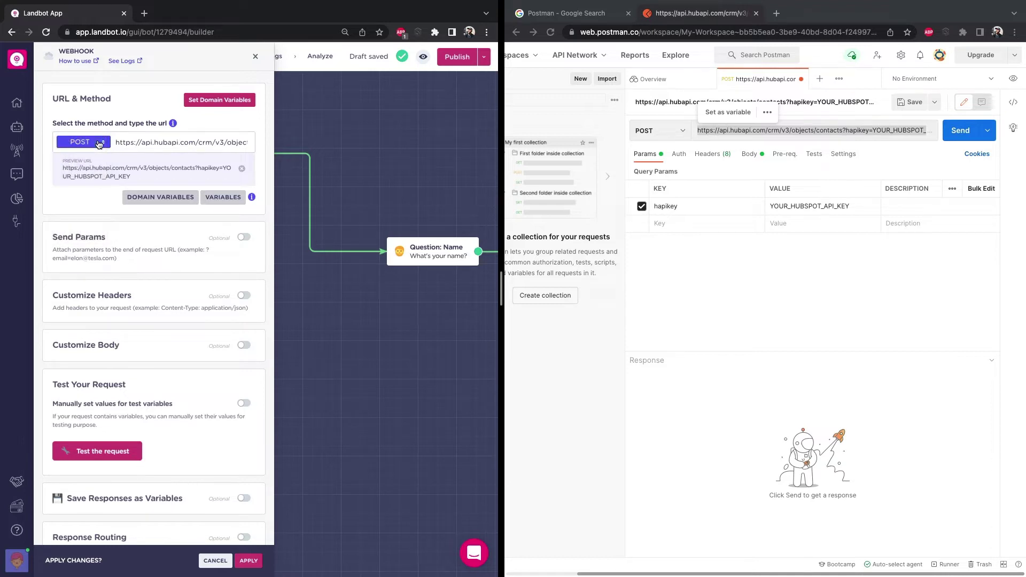
Enable Send Params, then clear the stray test text from the key field.
left_click(242, 238)
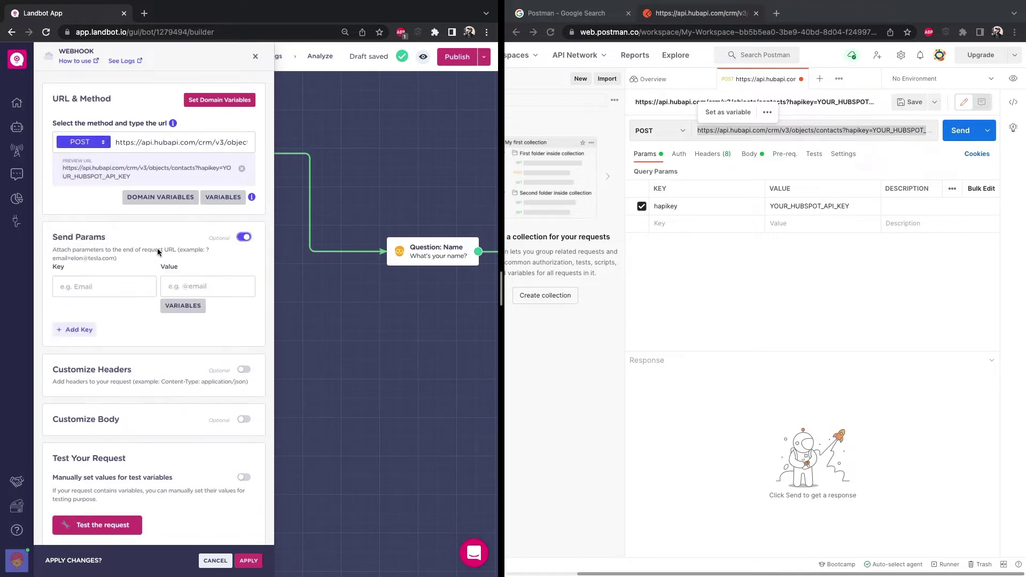
left_click(90, 286)
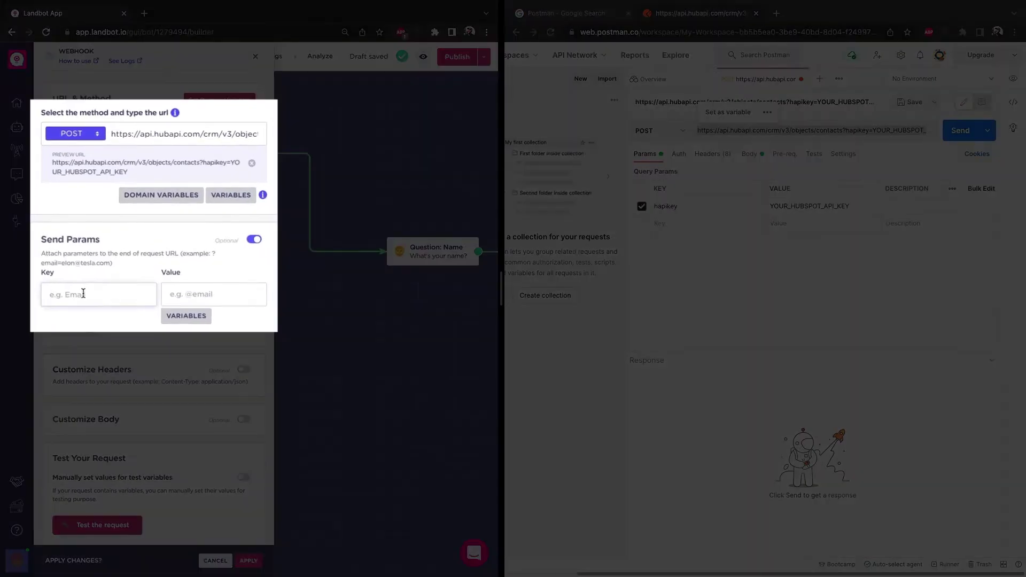
type("fsdfsfsdfsfsdfsdf")
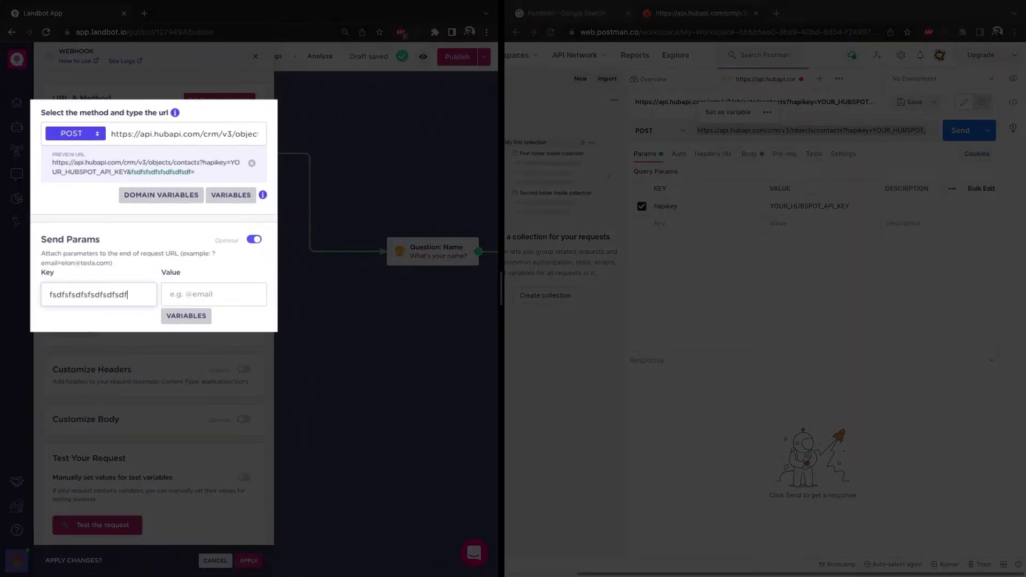
left_click_drag(136, 294, 36, 294)
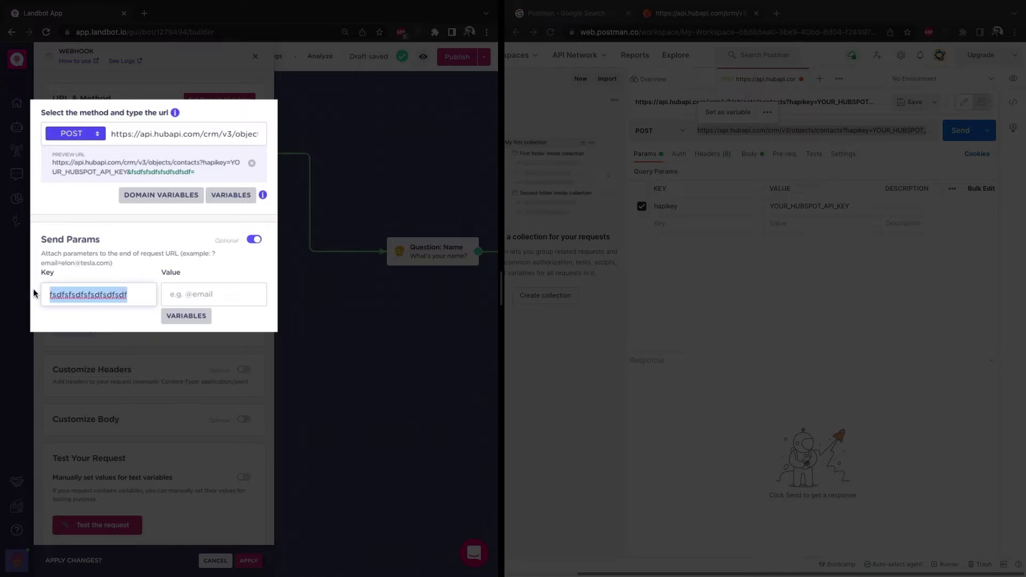
key("BackSpace")
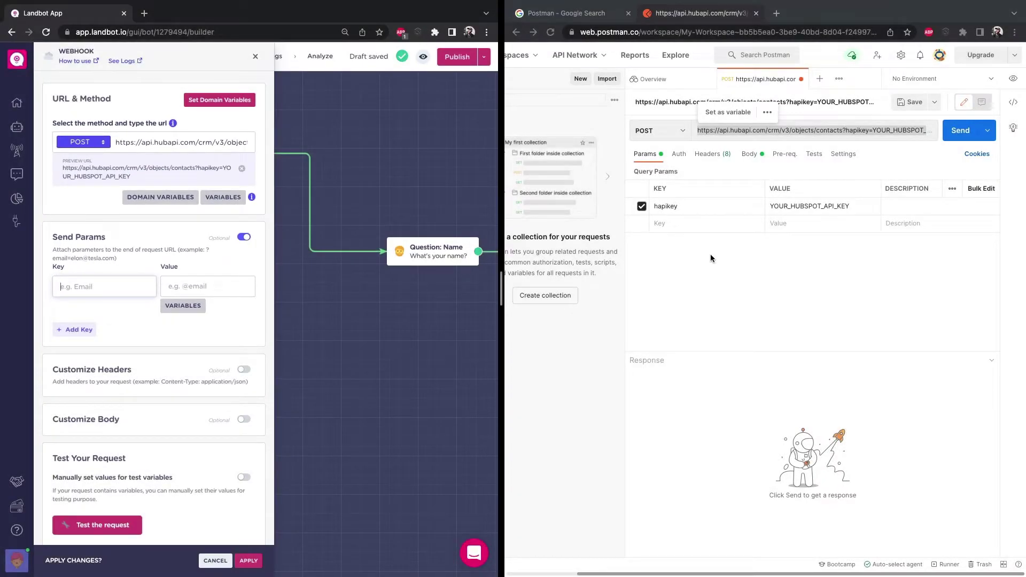
Select the hapikey placeholder in the webhook URL for replacement.
left_click(203, 173)
left_click(216, 140)
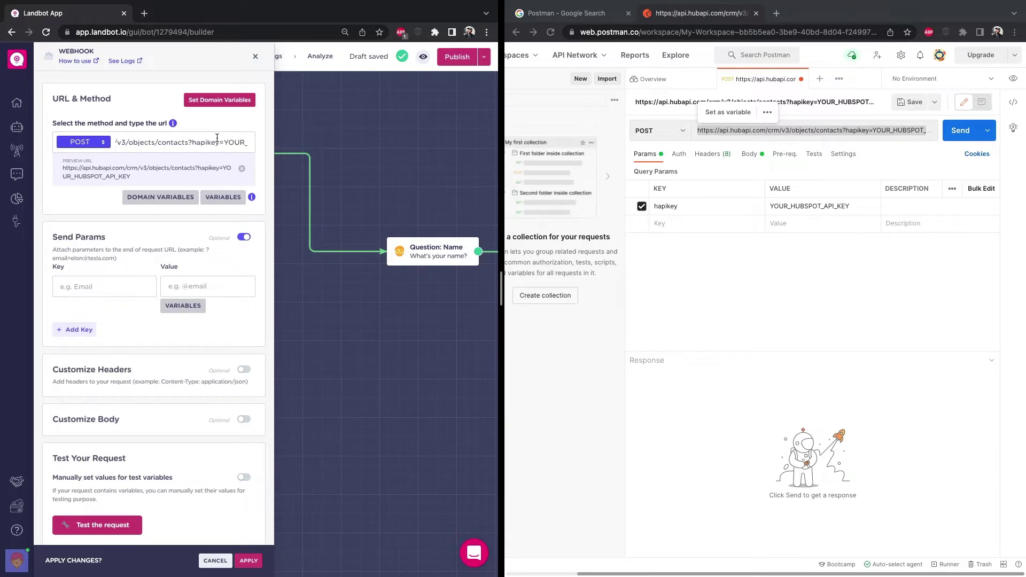
left_click_drag(131, 143, 249, 144)
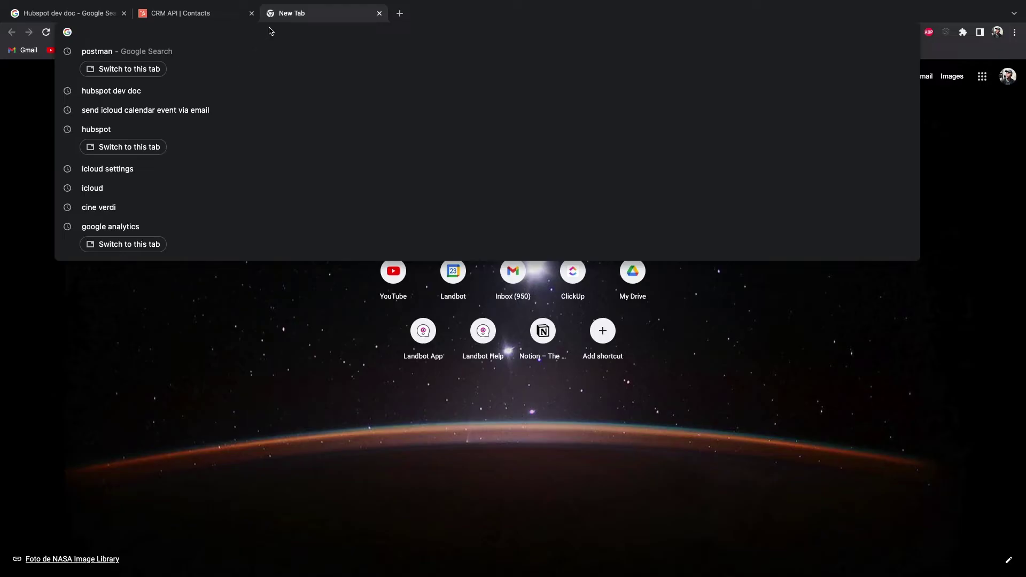
type("hubspot")
Go to the HubSpot account's Settings > Integrations > API Key page.
key("Return")
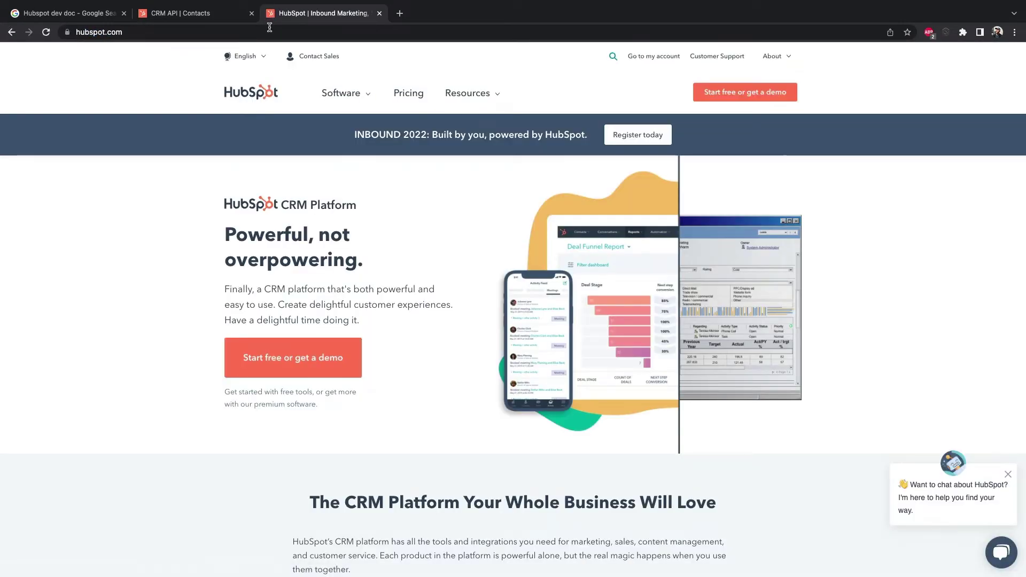
left_click(650, 57)
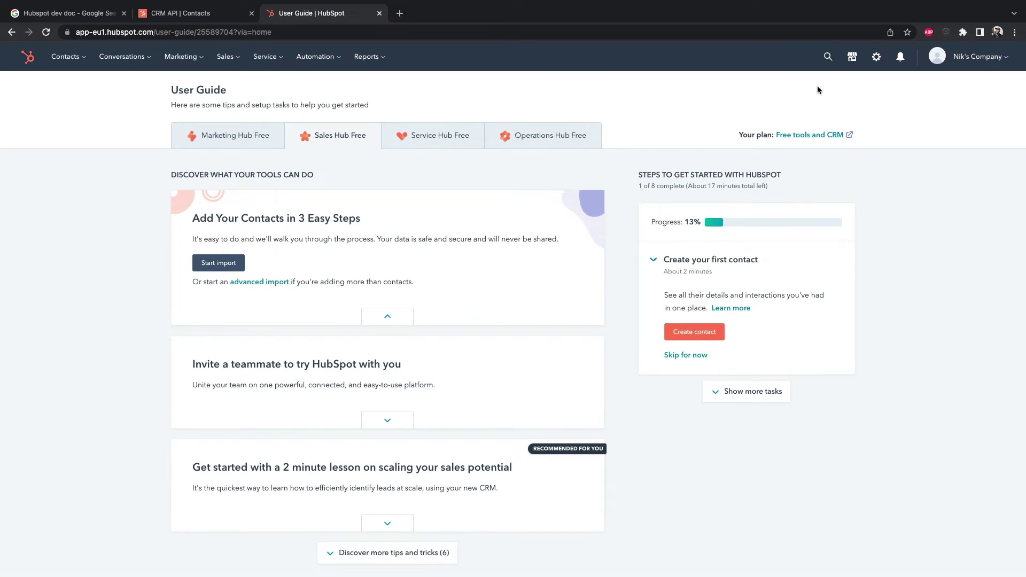
left_click(876, 56)
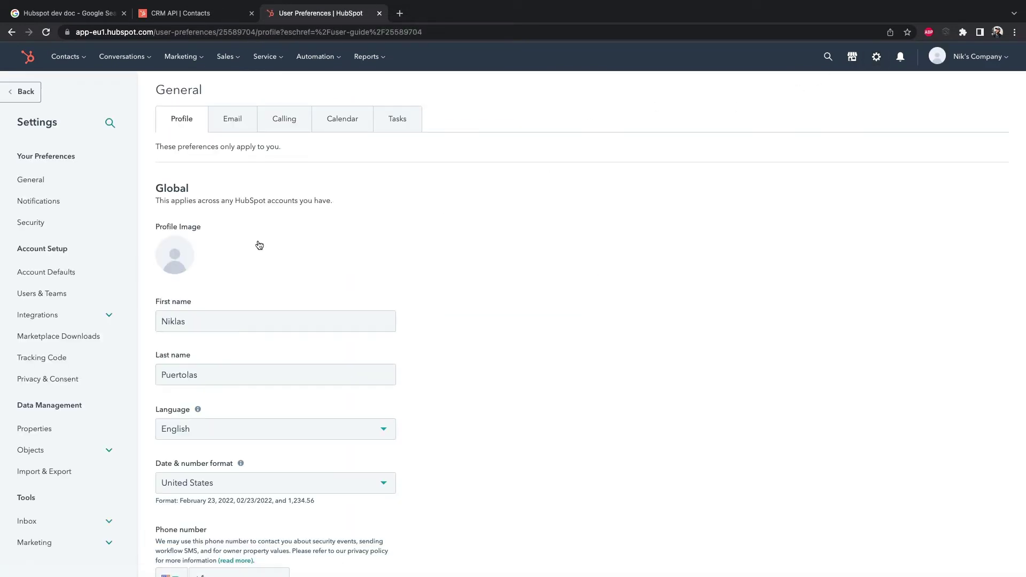
left_click(61, 314)
left_click(35, 391)
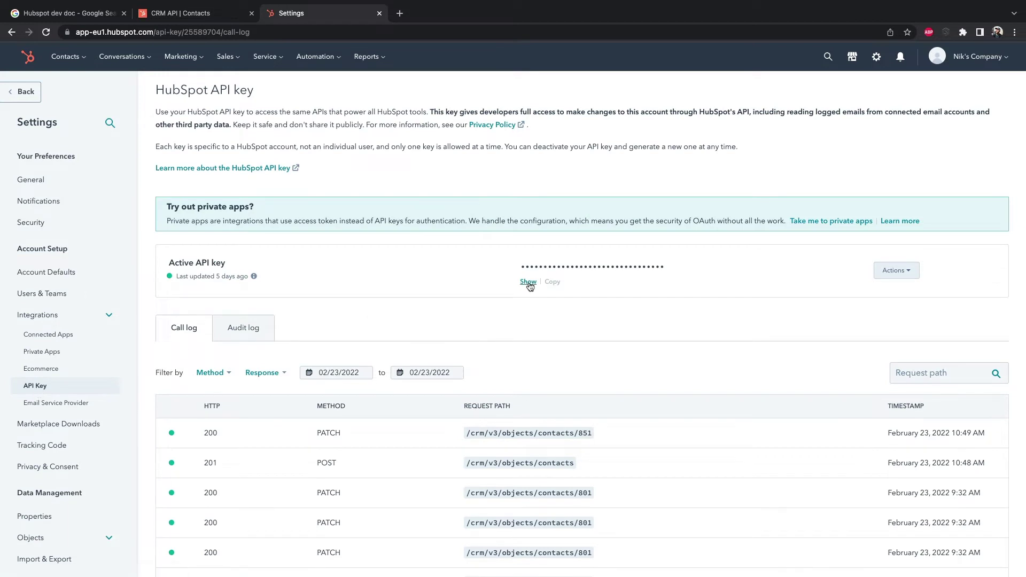
Reveal and copy the active API key, then return to the webhook URL field.
left_click(528, 282)
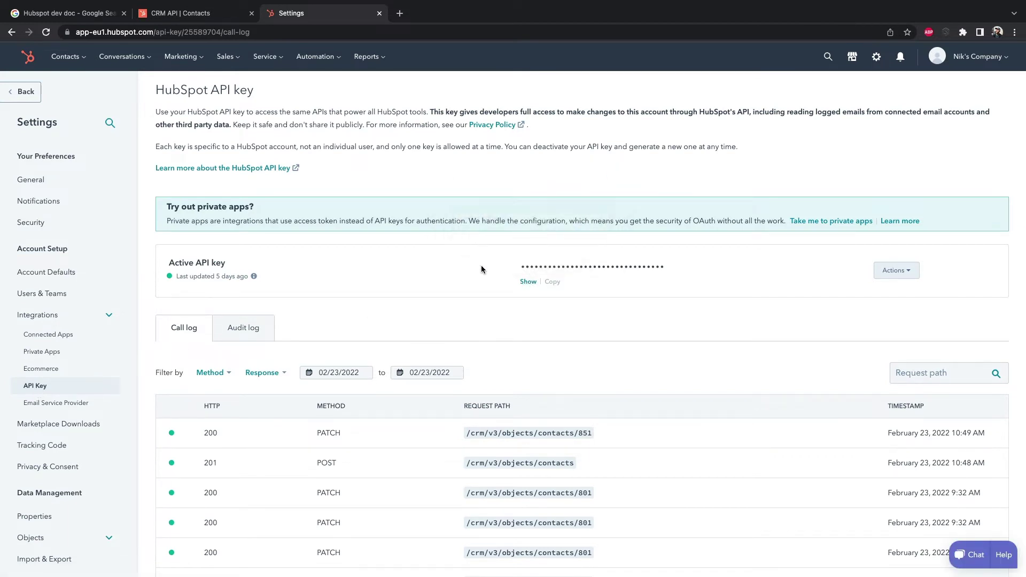
left_click(554, 283)
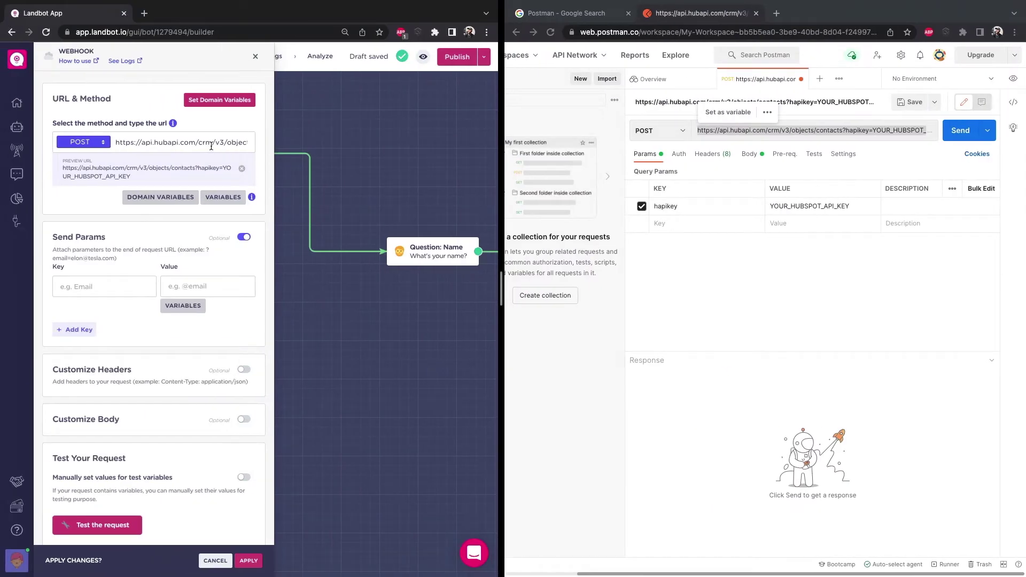
left_click(206, 142)
Replace the URL's API key placeholder with the real key and turn off query parameters.
left_click_drag(151, 142, 251, 144)
key("ctrl+v")
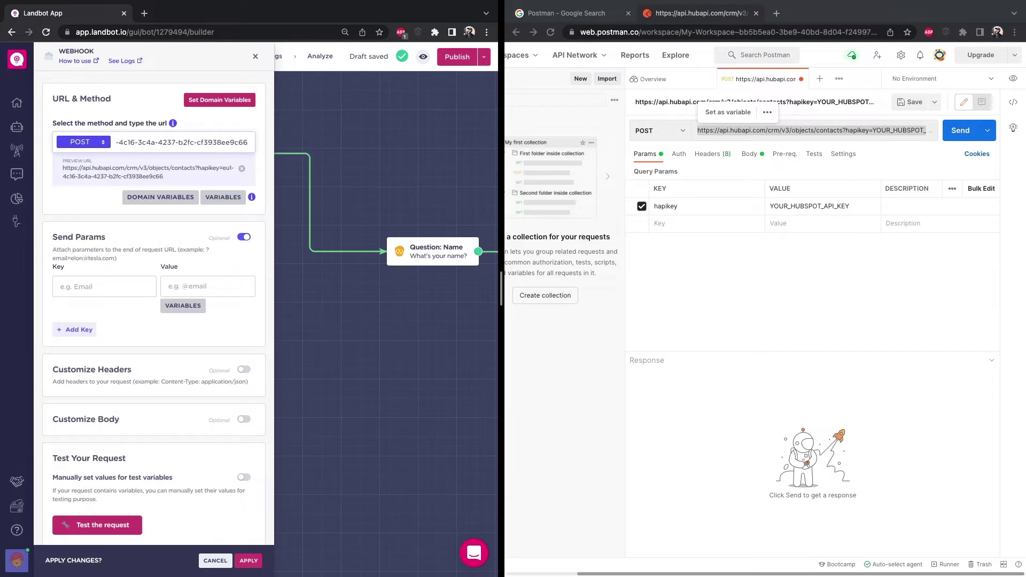
left_click(245, 237)
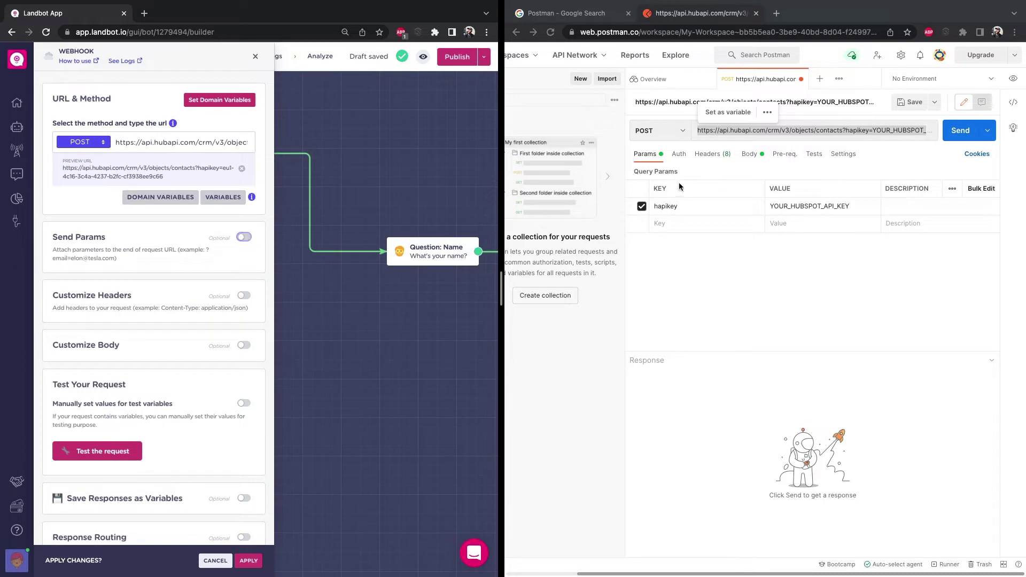
Add a custom header content-type: application/json, copied from Postman.
left_click(710, 154)
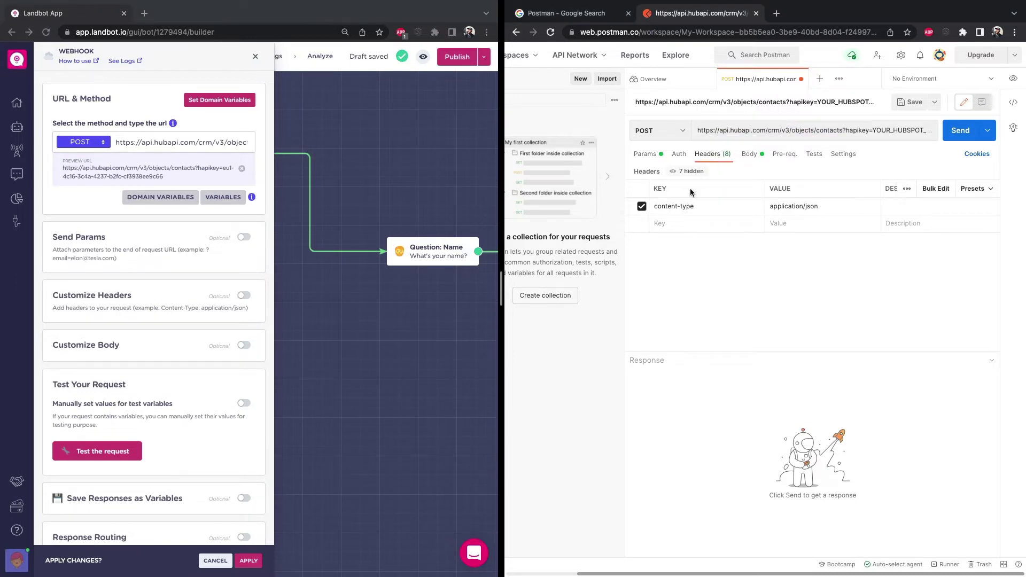
triple_click(675, 207)
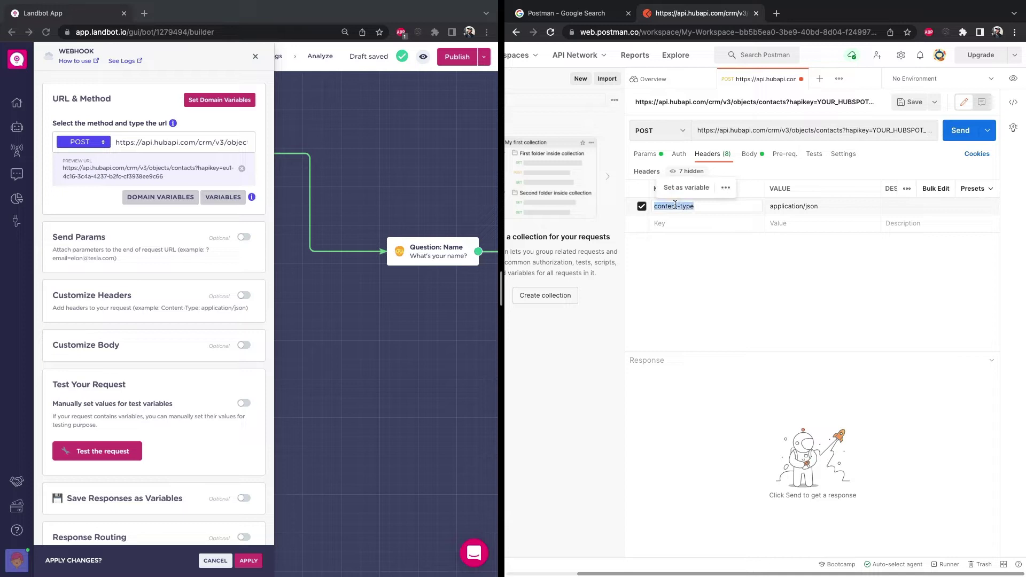
left_click(244, 295)
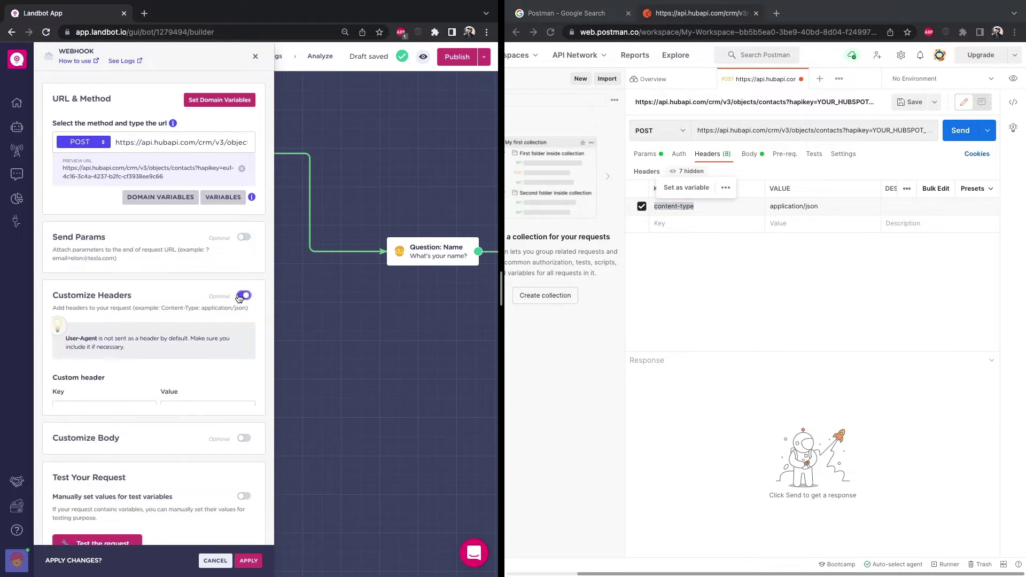
left_click(105, 411)
key("ctrl+v")
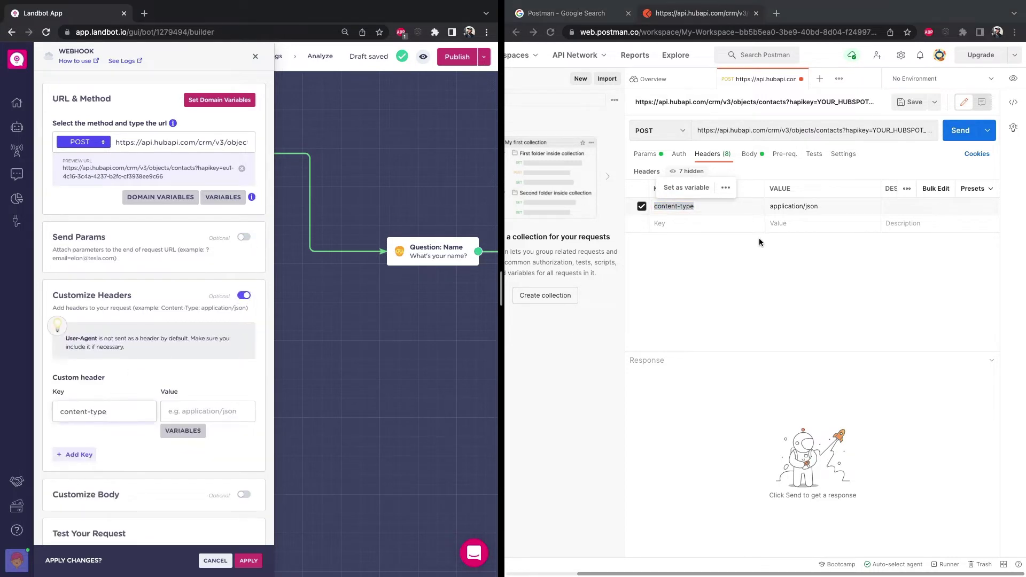
triple_click(795, 207)
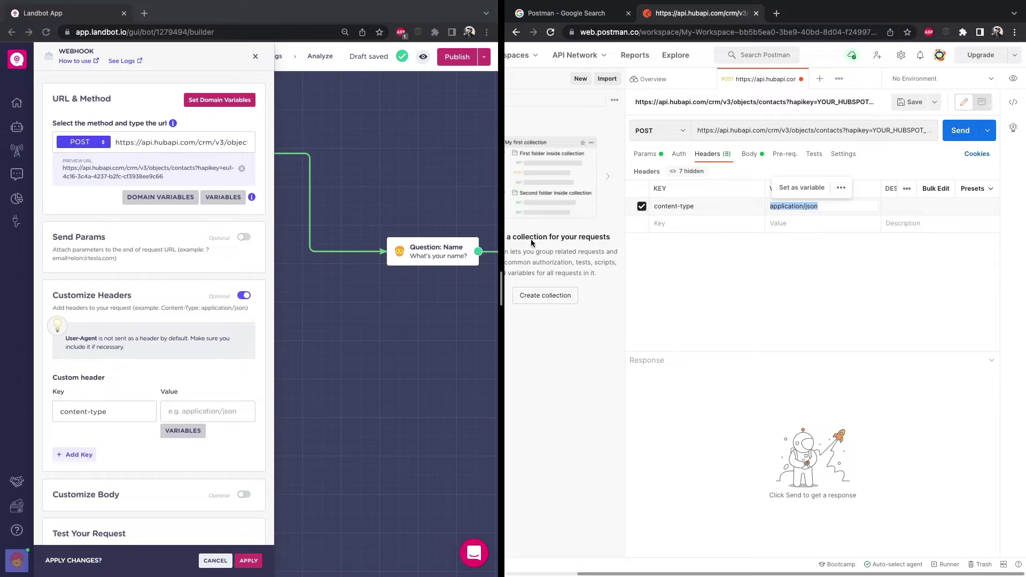
left_click(191, 410)
key("ctrl+v")
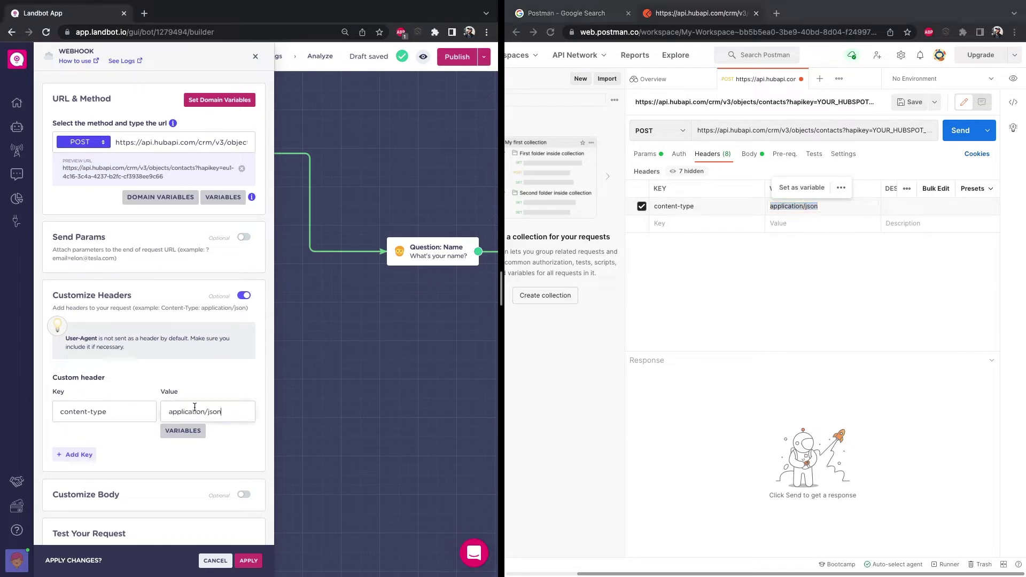
scroll(216, 384, "down", 3)
scroll(216, 384, "down", 2)
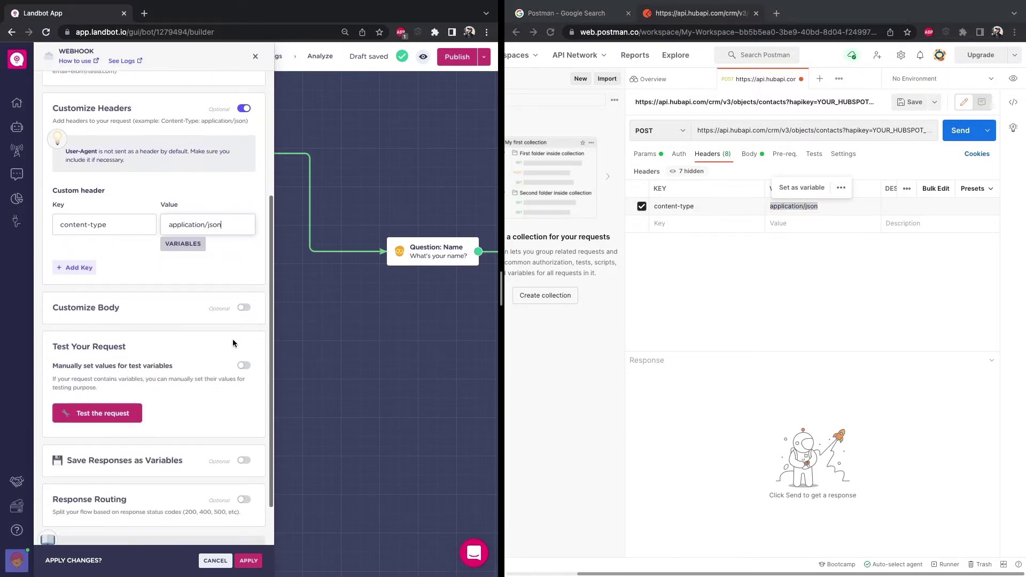
Enable Customize Body and paste Postman's JSON body into the webhook.
left_click(243, 309)
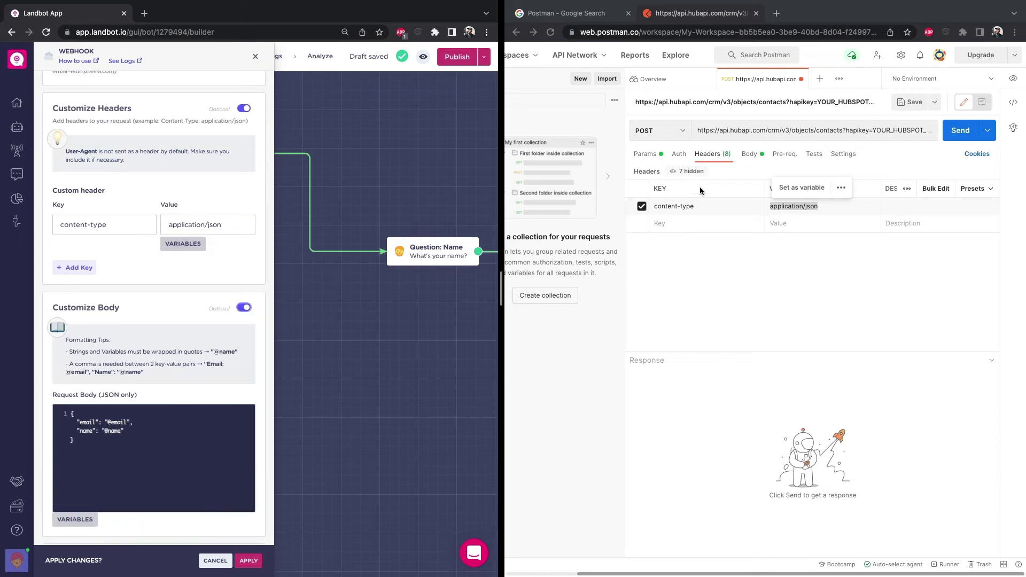
left_click(751, 155)
left_click(752, 155)
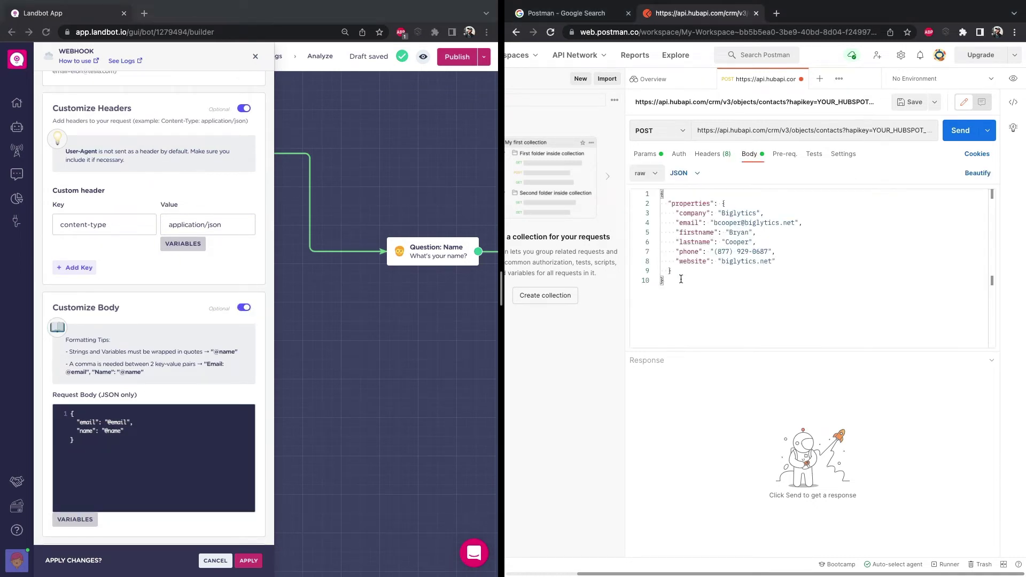
left_click(663, 279)
left_click_drag(663, 279, 651, 194)
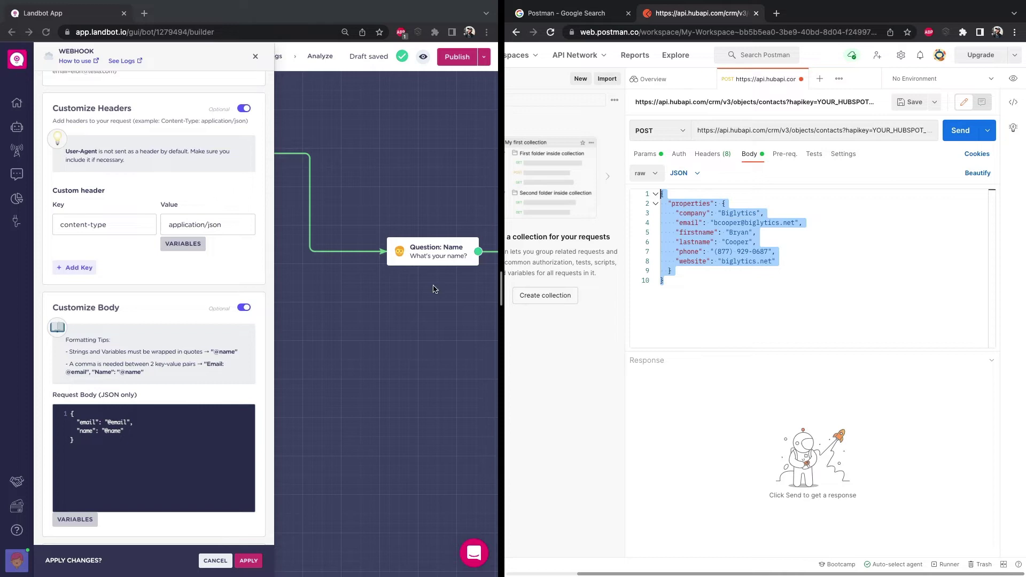
left_click(101, 449)
key("ctrl+a")
key("ctrl+v")
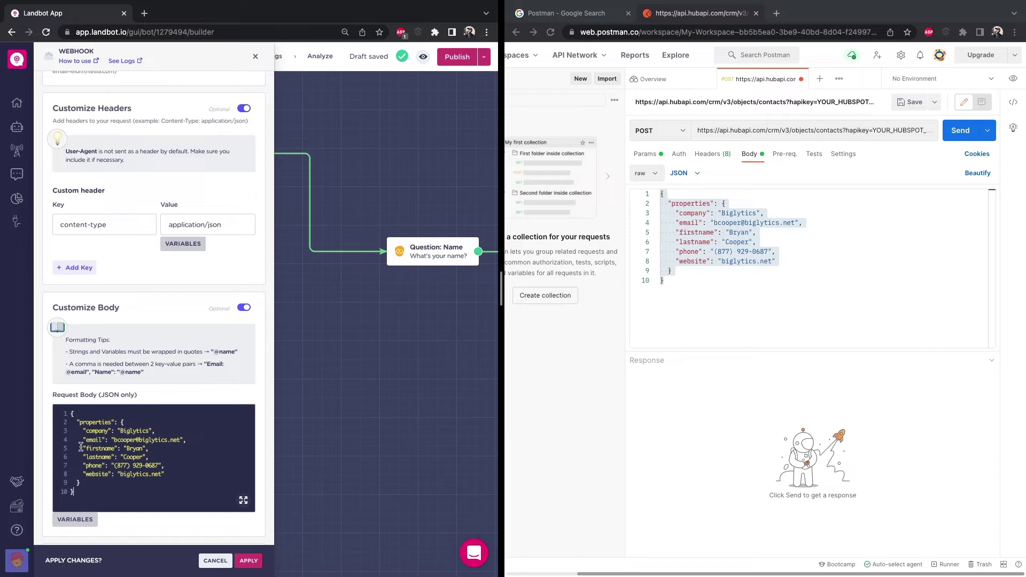
left_click_drag(178, 475, 61, 455)
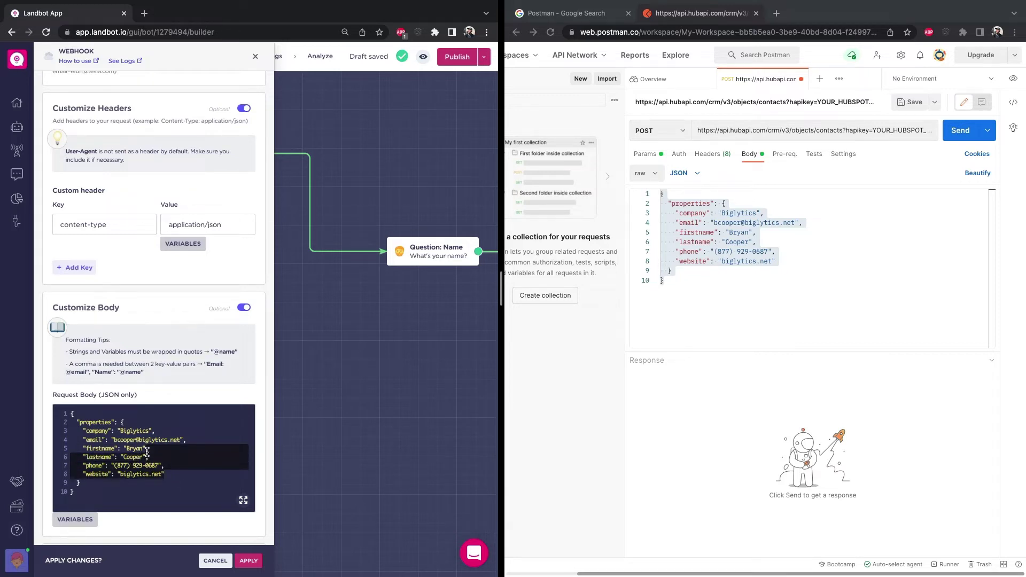
key("BackSpace")
mouse_move(182, 428)
left_mouse_down()
mouse_move(35, 421)
mouse_move(45, 429)
left_mouse_up()
key("BackSpace")
key("BackSpace")
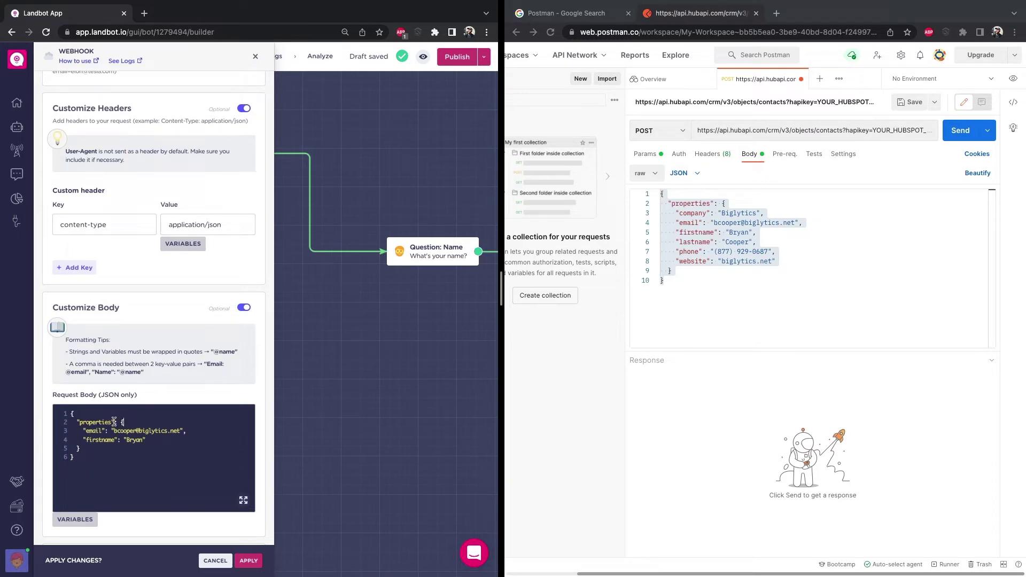
left_click(180, 432)
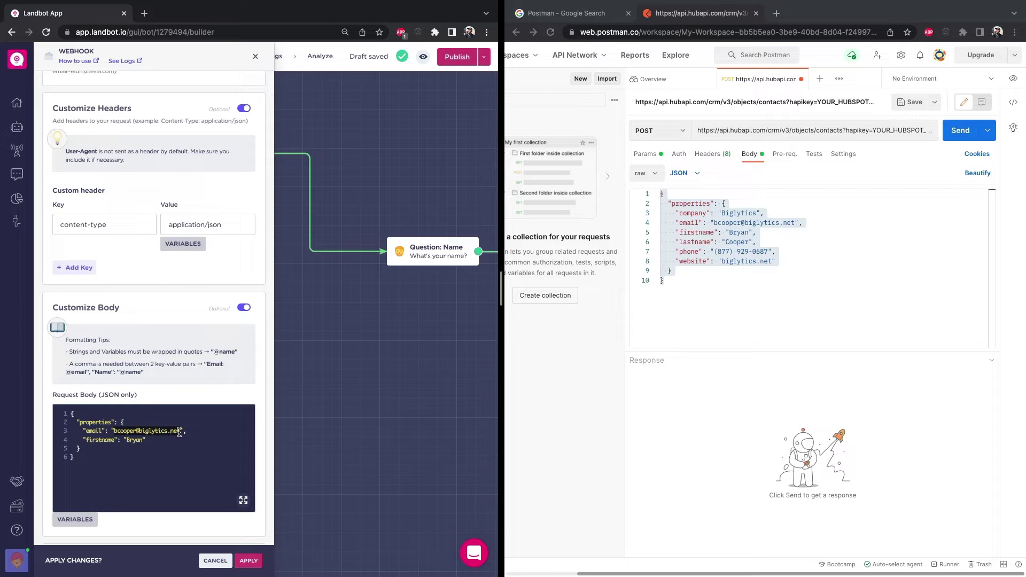
key("ctrl+BackSpace")
type("@email")
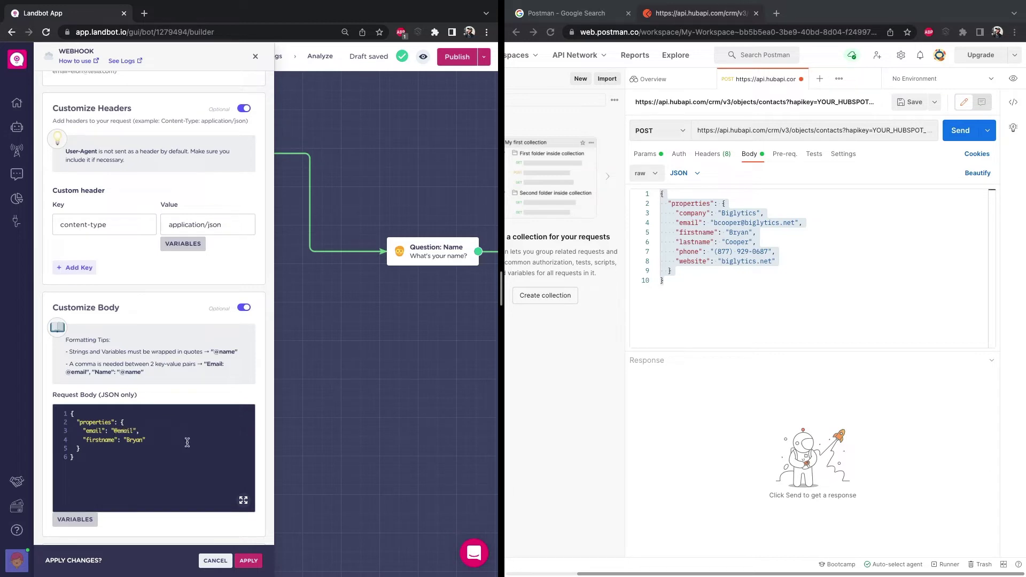
double_click(132, 440)
type("@n")
type("ame")
scroll(141, 459, "down", 1)
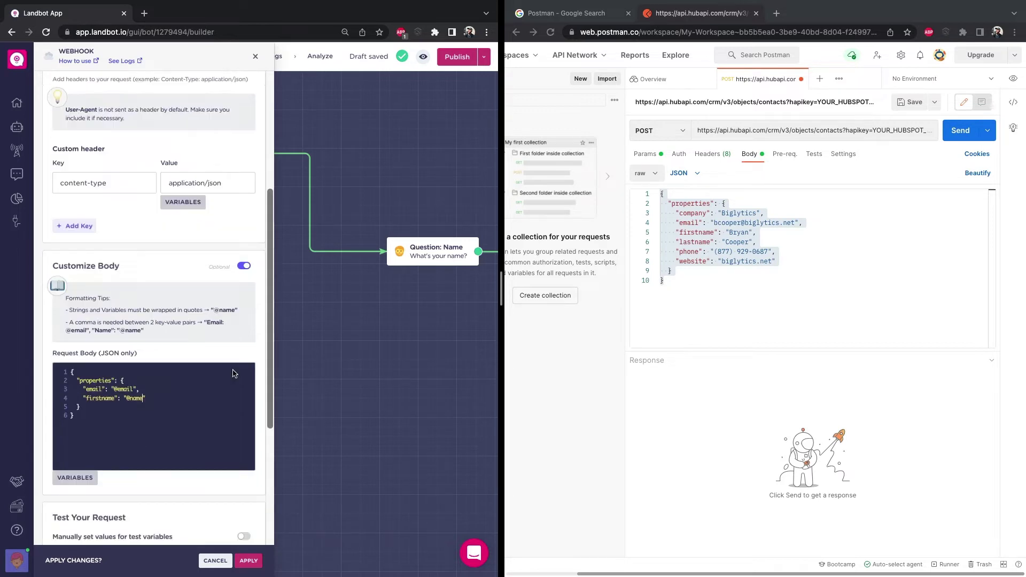
scroll(160, 433, "down", 2)
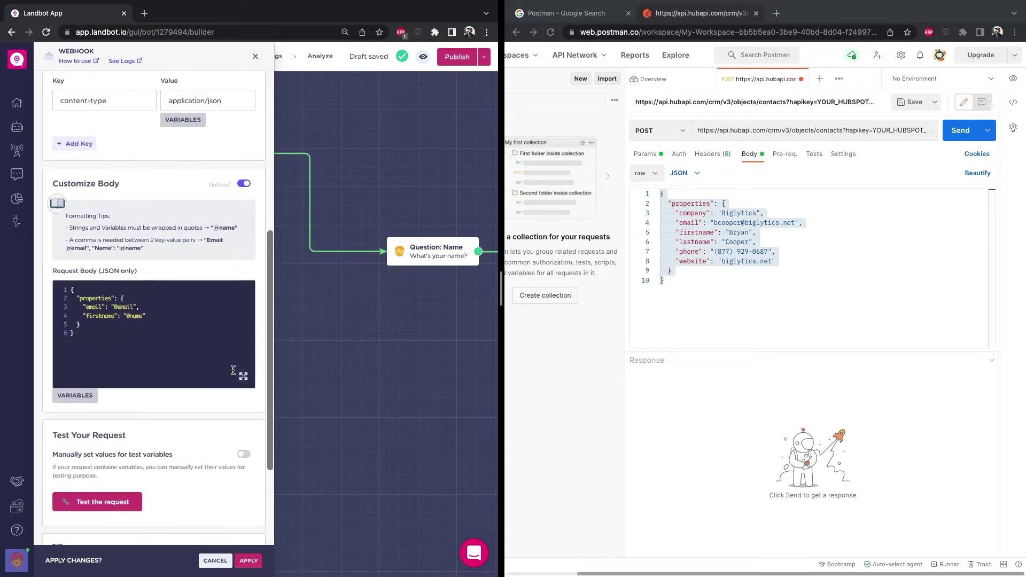
left_click(242, 457)
scroll(117, 474, "down", 2)
left_click(94, 412)
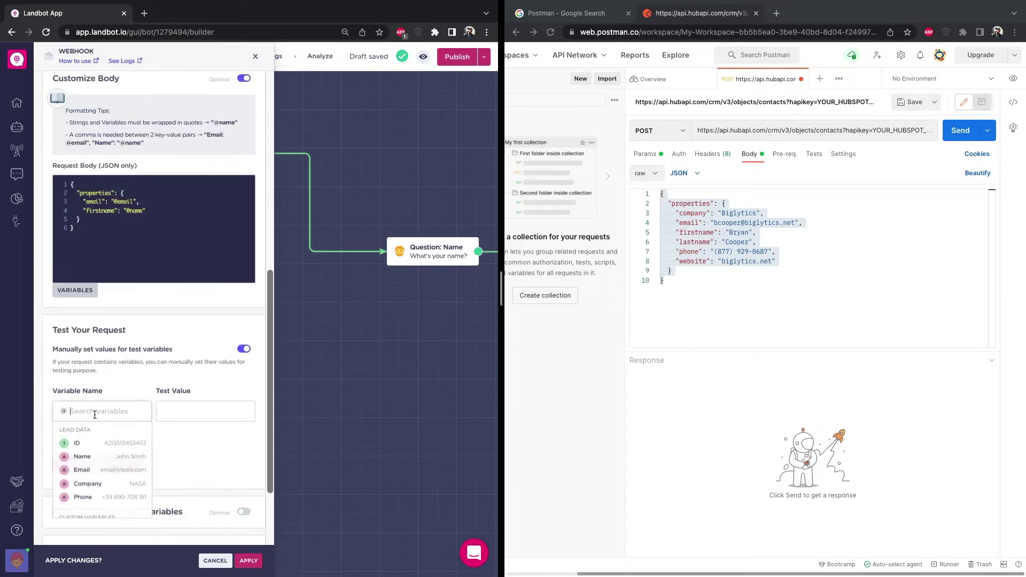
left_click(83, 469)
left_click(184, 411)
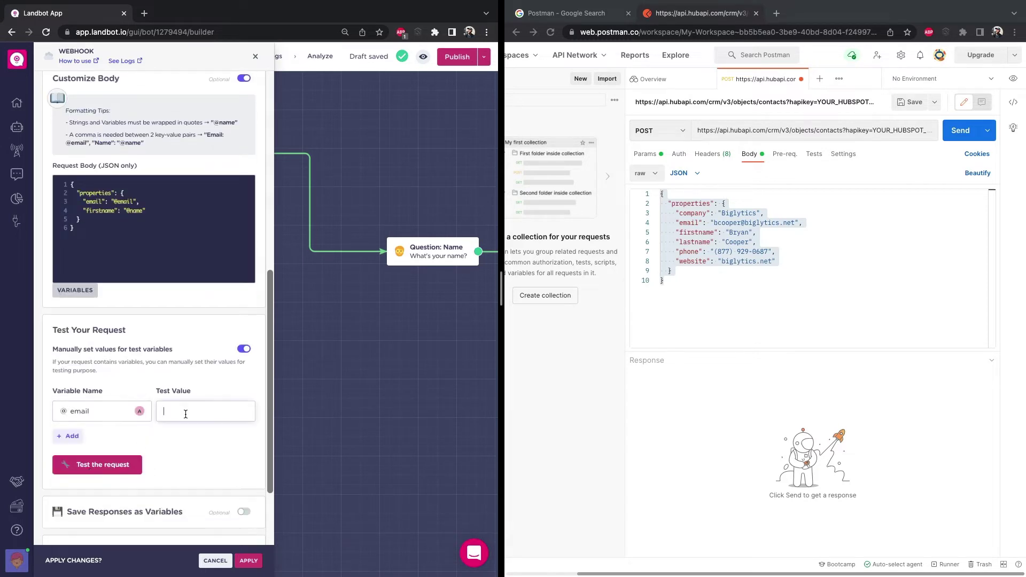
type("nik@test")
key("BackSpace")
type(".com")
Add a name test row with Nik, run the request and get a 201 Created response.
left_click(68, 436)
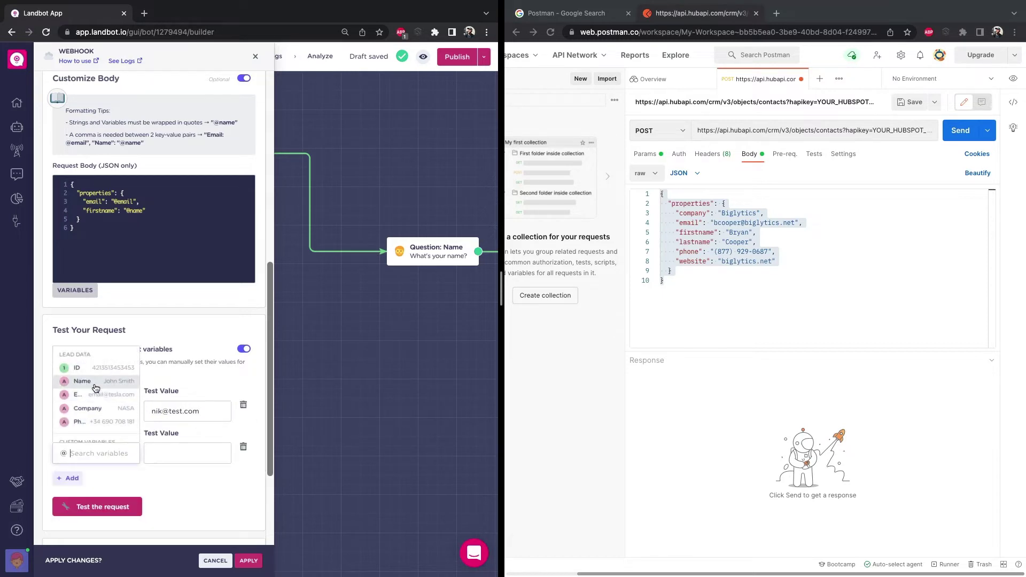
left_click(88, 382)
left_click(153, 452)
type("Nik")
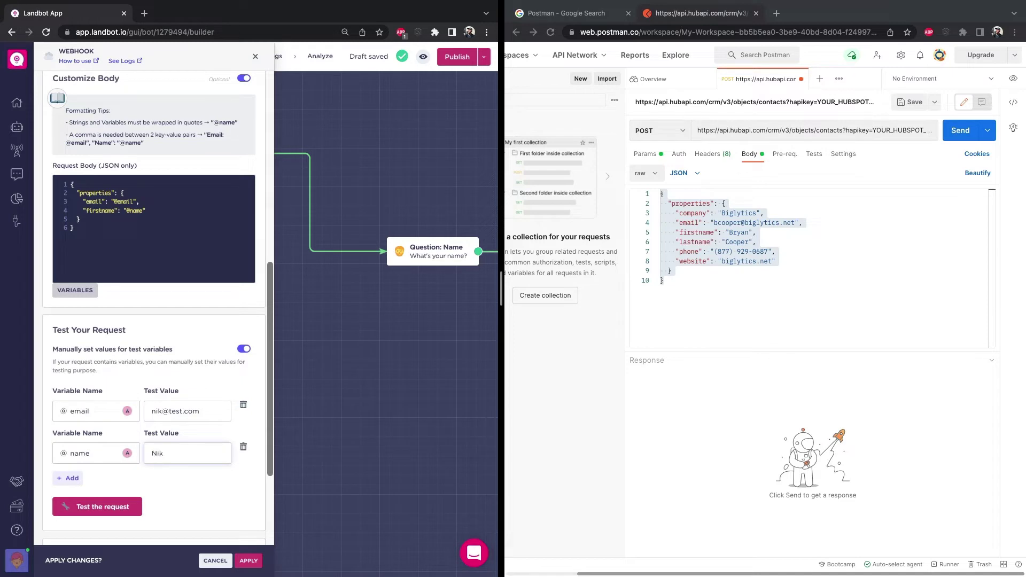
left_click(122, 505)
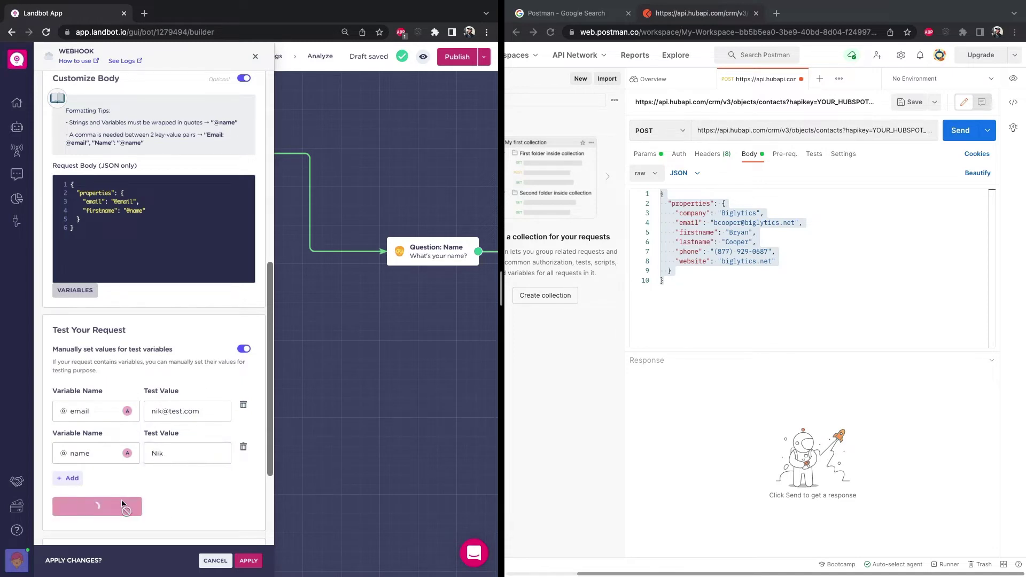
scroll(209, 487, "down", 2)
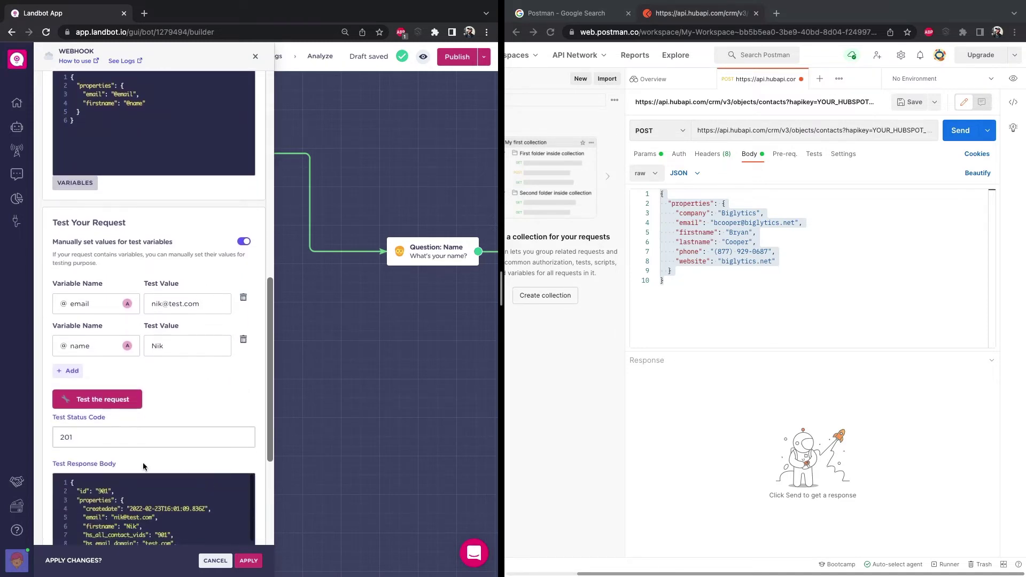
left_click_drag(94, 438, 51, 438)
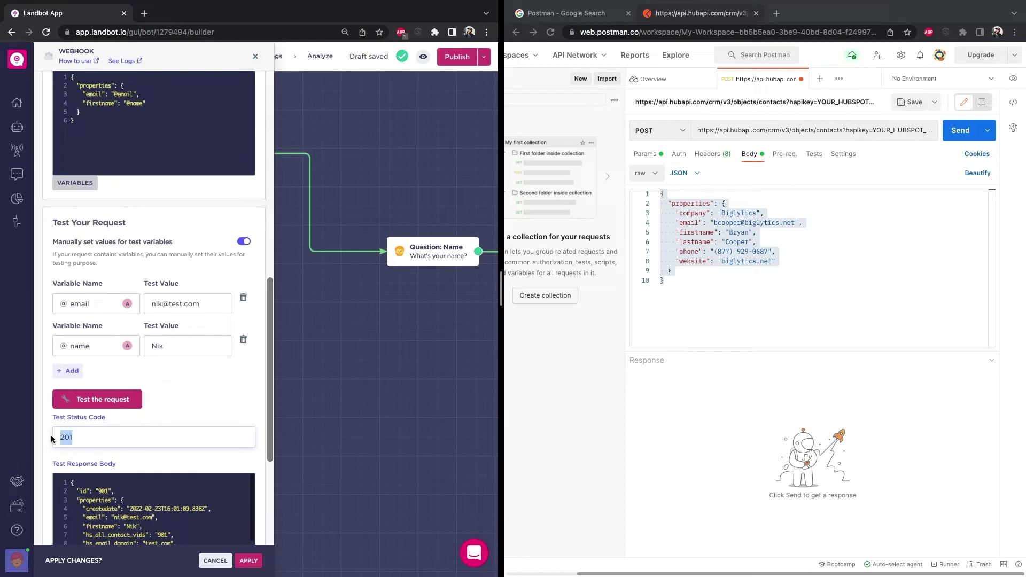
scroll(253, 461, "down", 2)
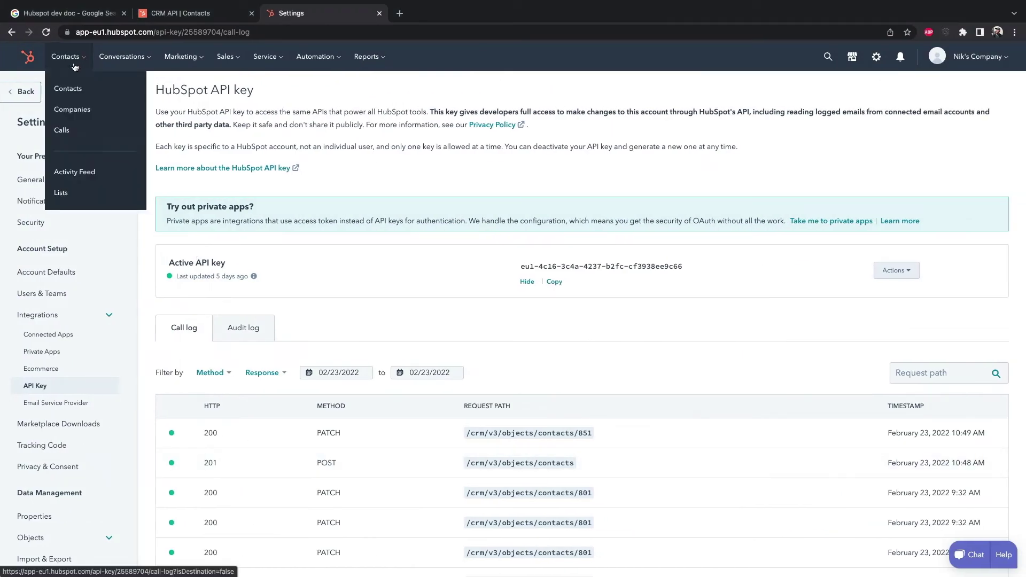
left_click(69, 81)
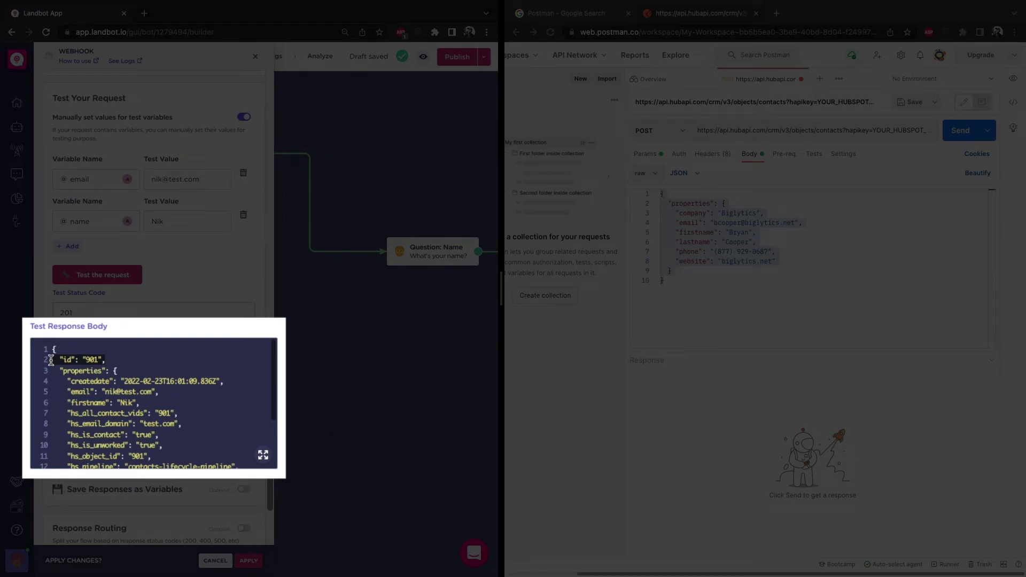
Enable Save Responses as Variables and create a new string variable hubspot_id.
left_click(125, 360)
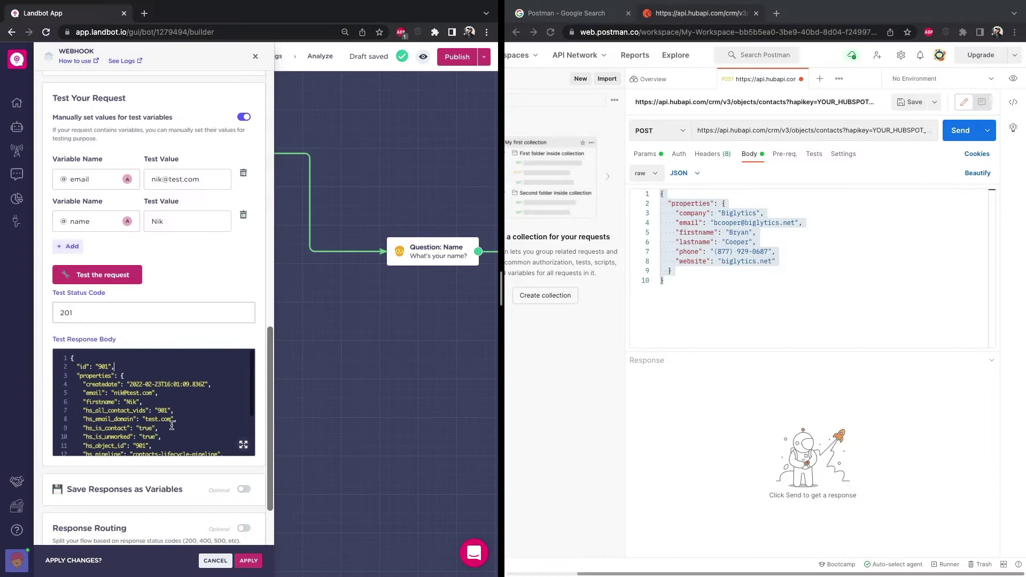
left_click(243, 489)
scroll(198, 504, "down", 1)
scroll(198, 505, "down", 2)
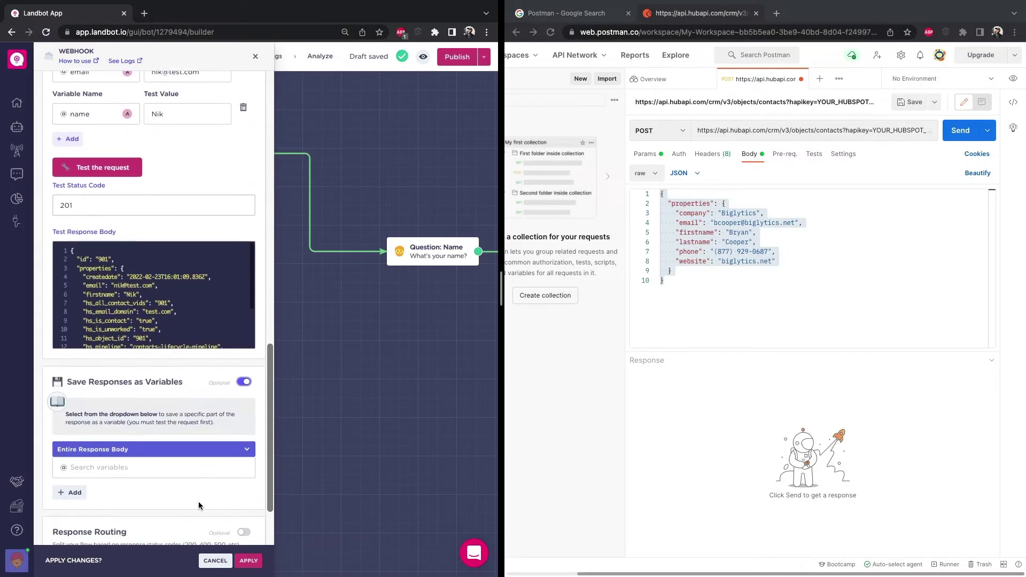
left_click(156, 467)
type("hubs")
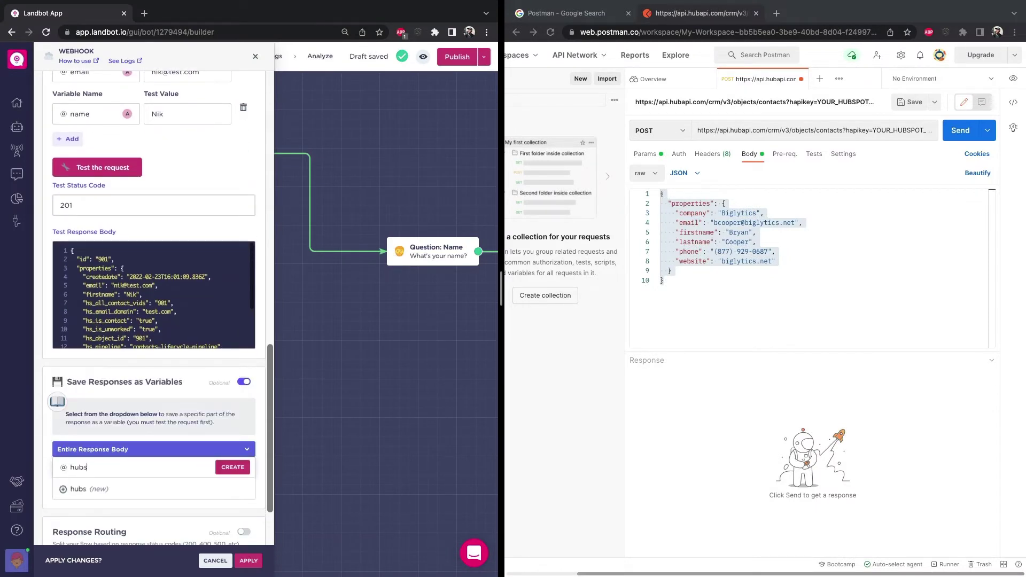
type("pot_id")
left_click(162, 488)
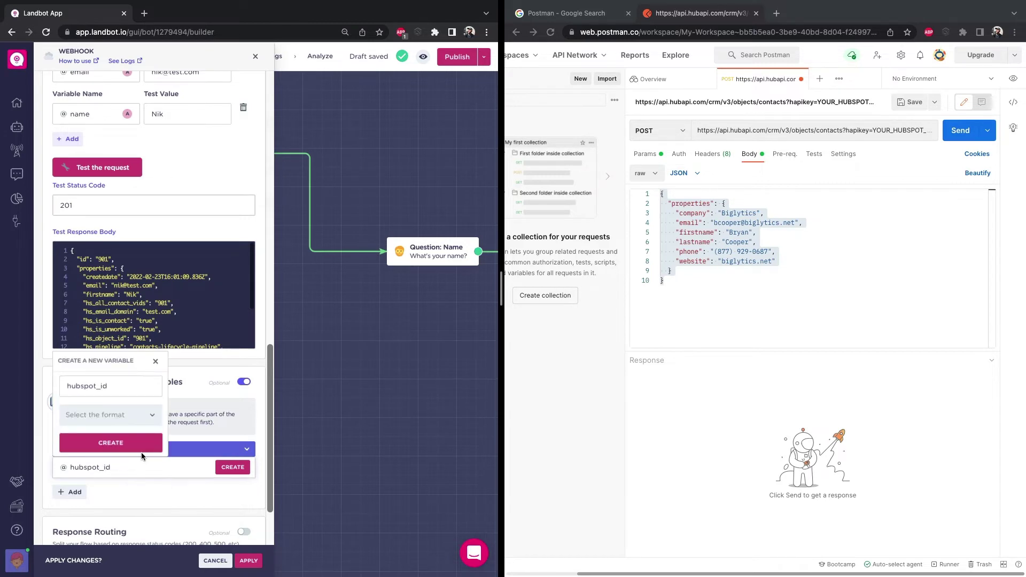
left_click(129, 415)
left_click(98, 388)
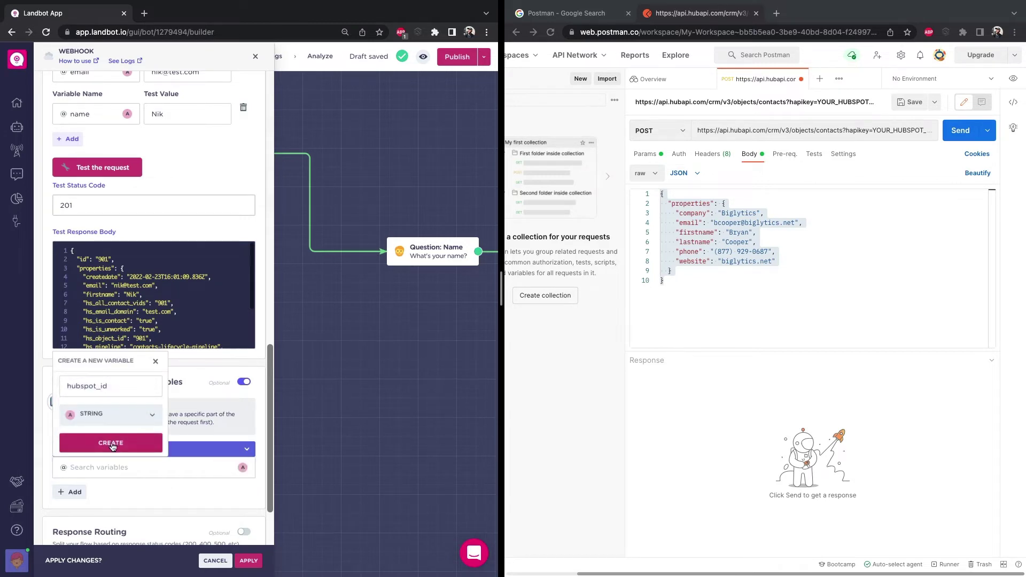
left_click(112, 443)
Map the response id field to hubspot_id and apply the webhook settings.
left_click(112, 449)
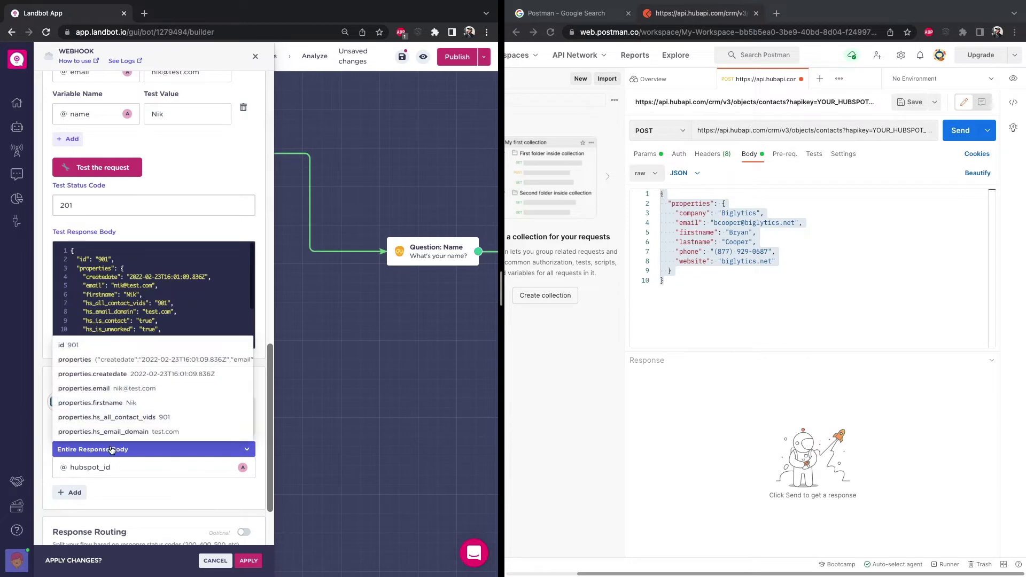
left_click(71, 346)
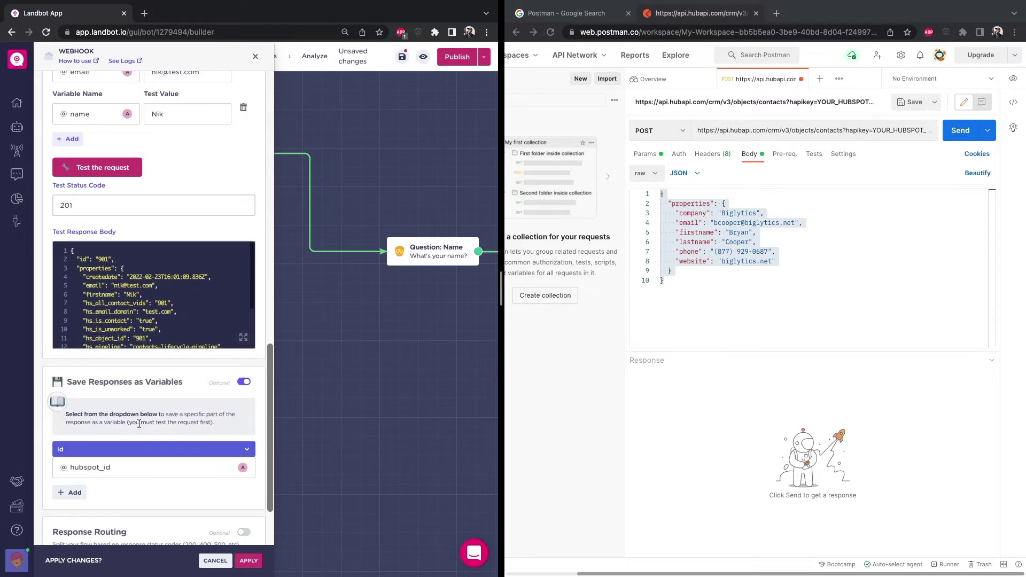
left_click(249, 560)
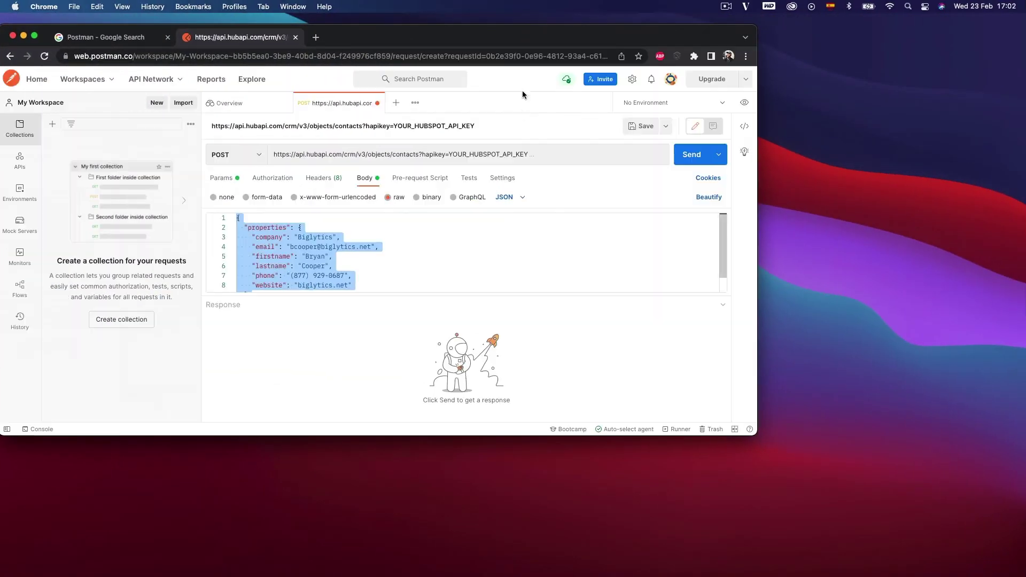
Back in the Landbot builder, add a Text question block after the first webhook.
key("ctrl+Up")
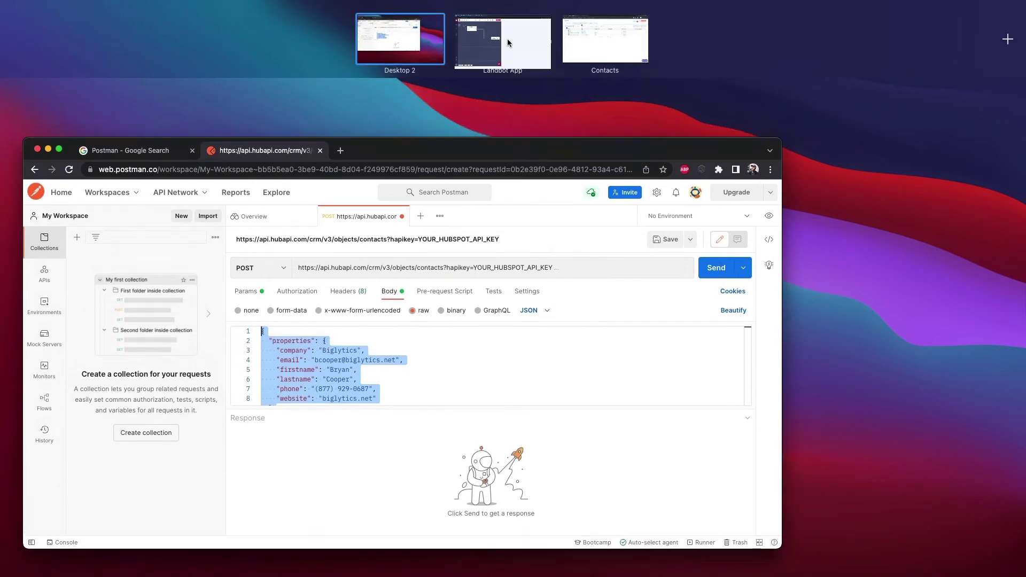
left_click(507, 42)
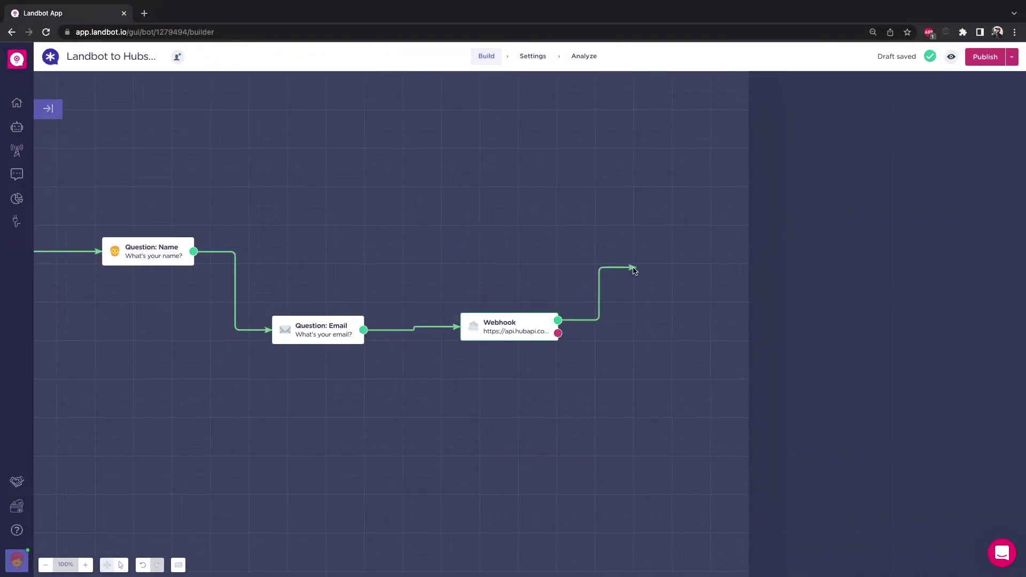
left_click_drag(558, 321, 635, 270)
left_click(664, 300)
type("te")
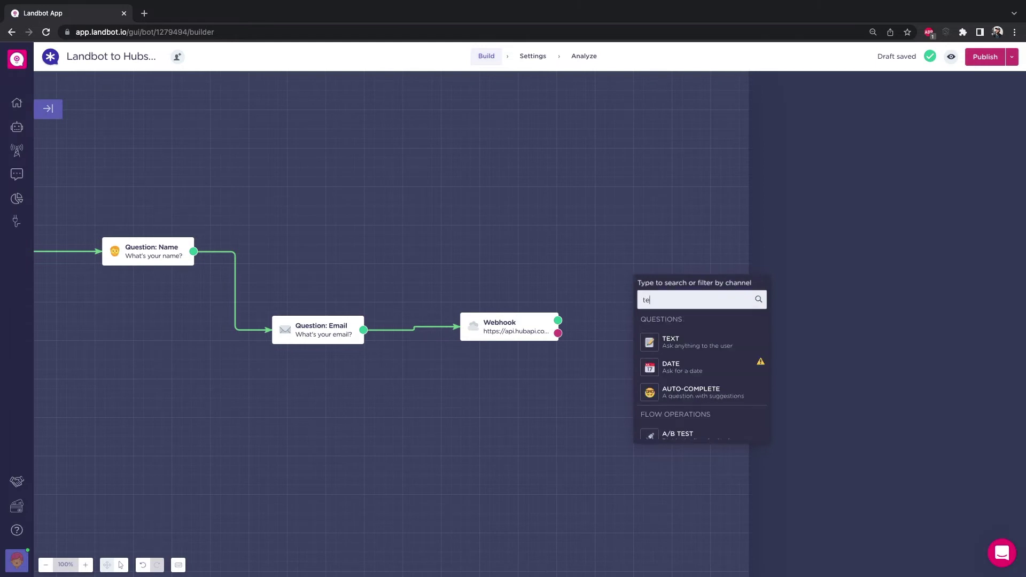
type("x")
left_click(670, 341)
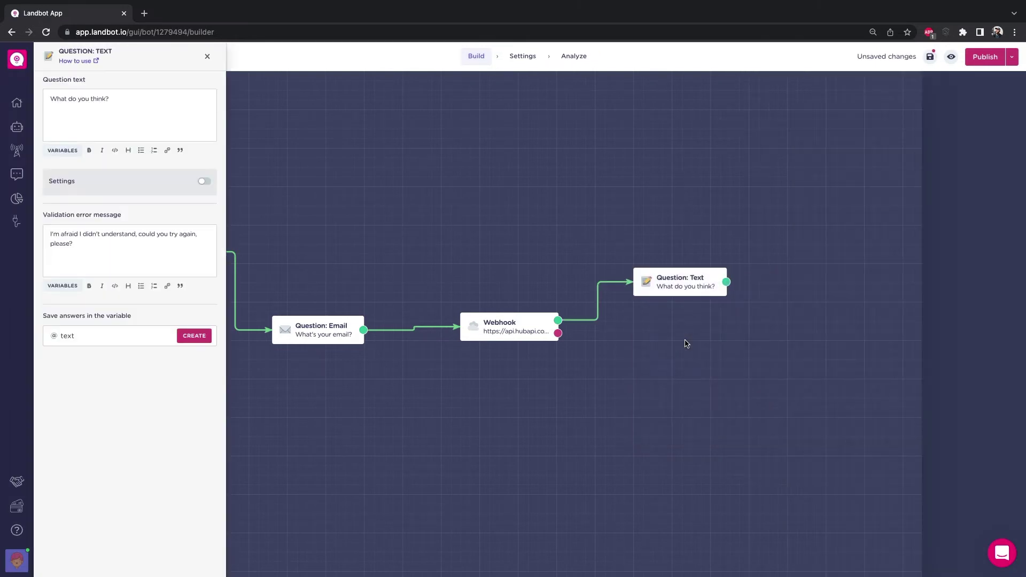
Reword the question to ask for the company name, saving the answer in the company variable.
left_click(134, 98)
left_click_drag(133, 98, 66, 101)
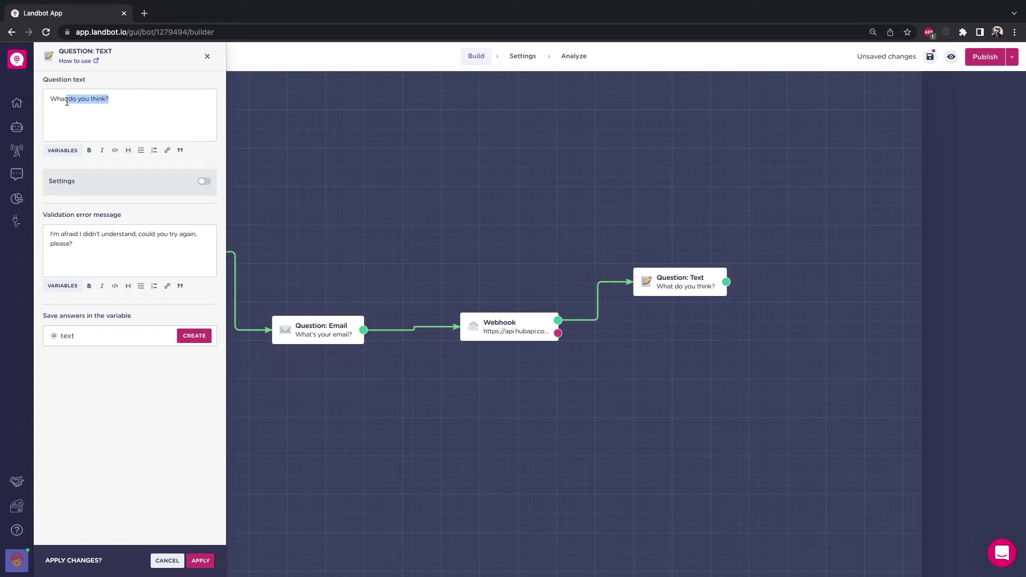
type("'s")
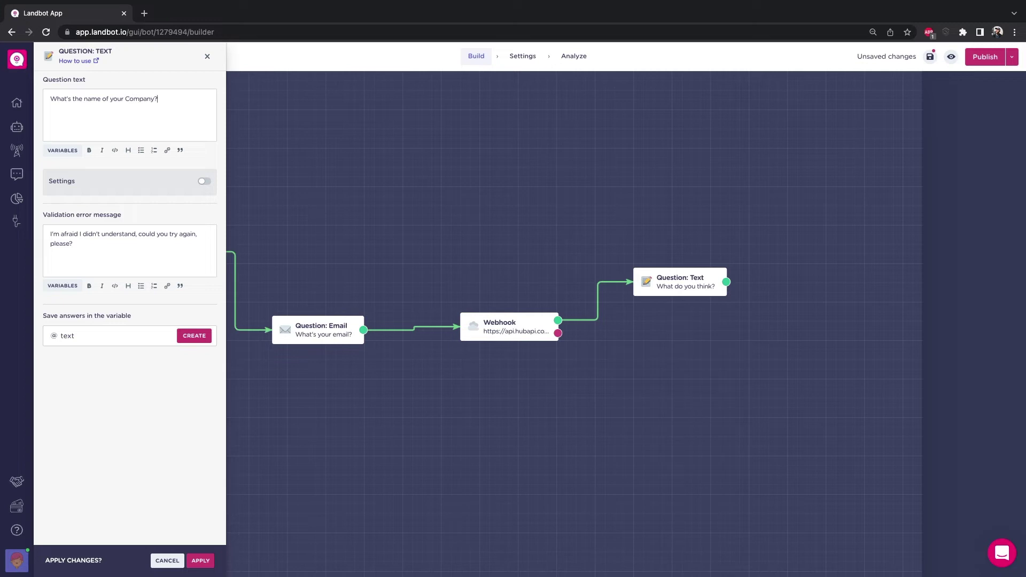
double_click(67, 335)
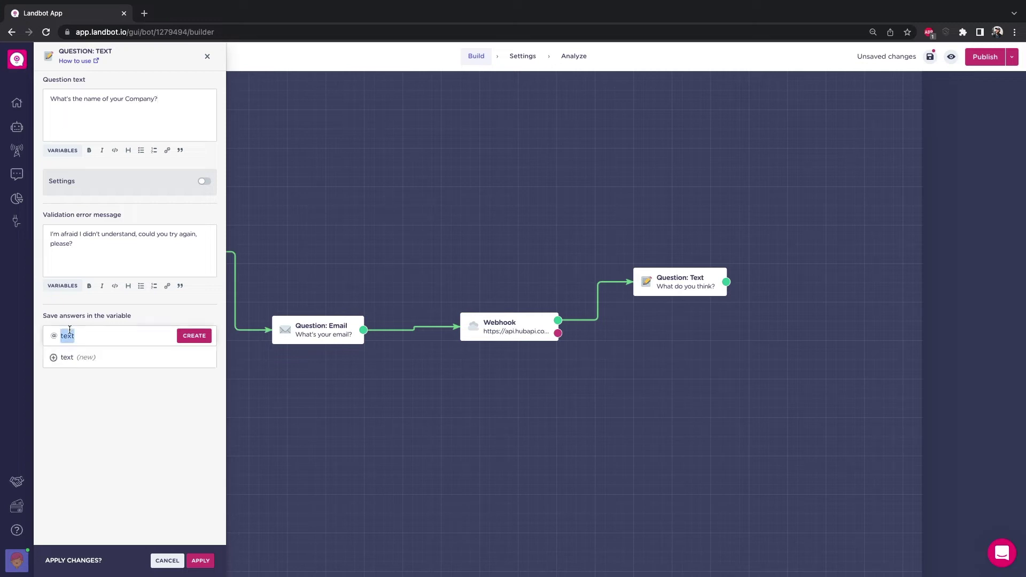
type("compa")
left_click(64, 387)
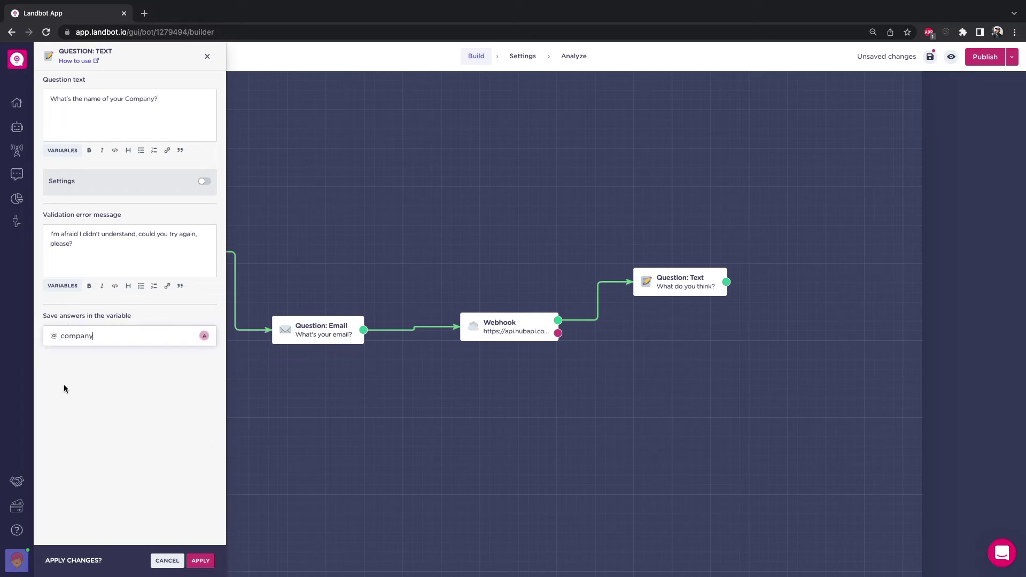
left_click(200, 561)
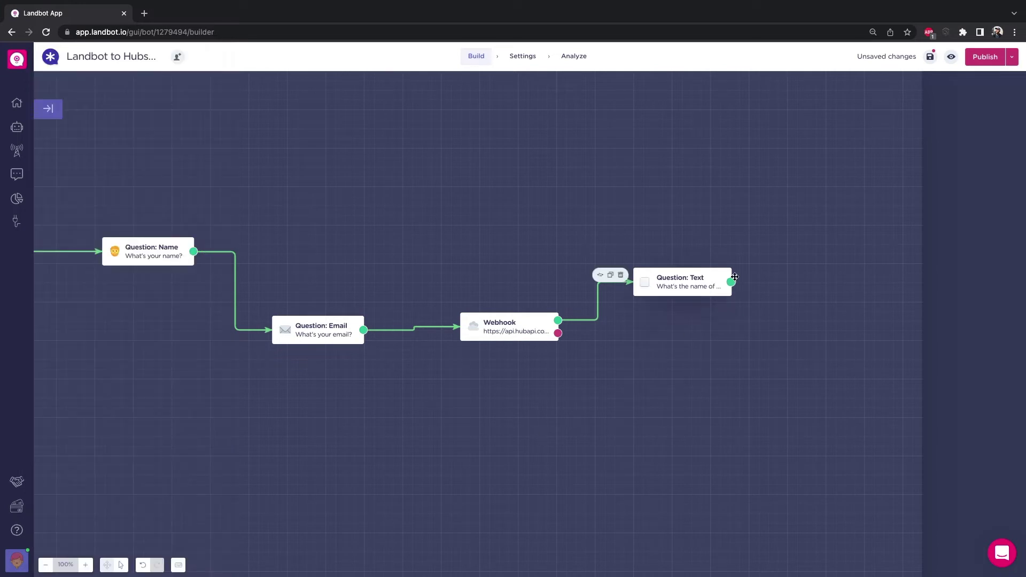
Add a second Webhook block after the company question.
left_click_drag(730, 281, 795, 324)
type("web")
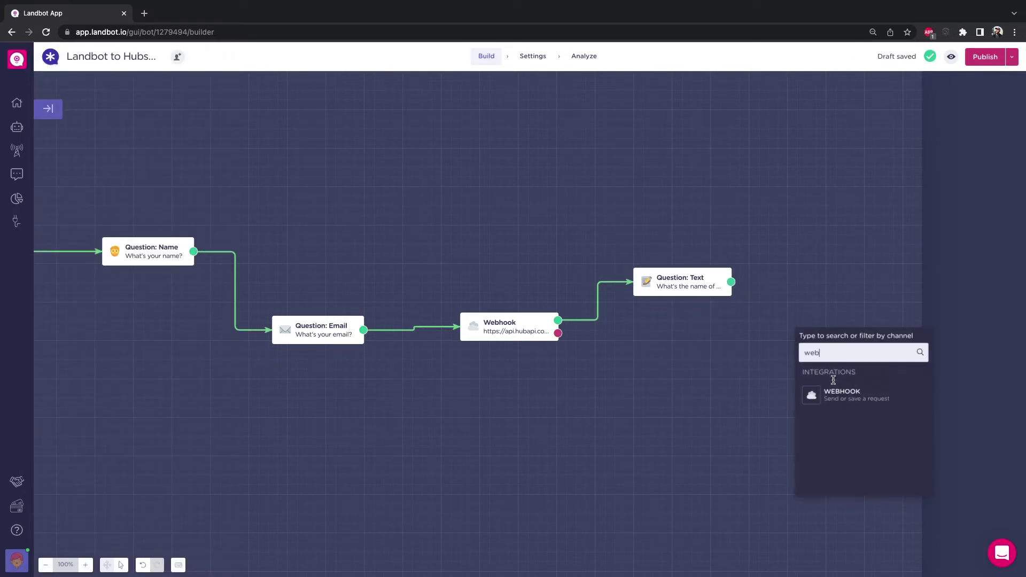
left_click(836, 393)
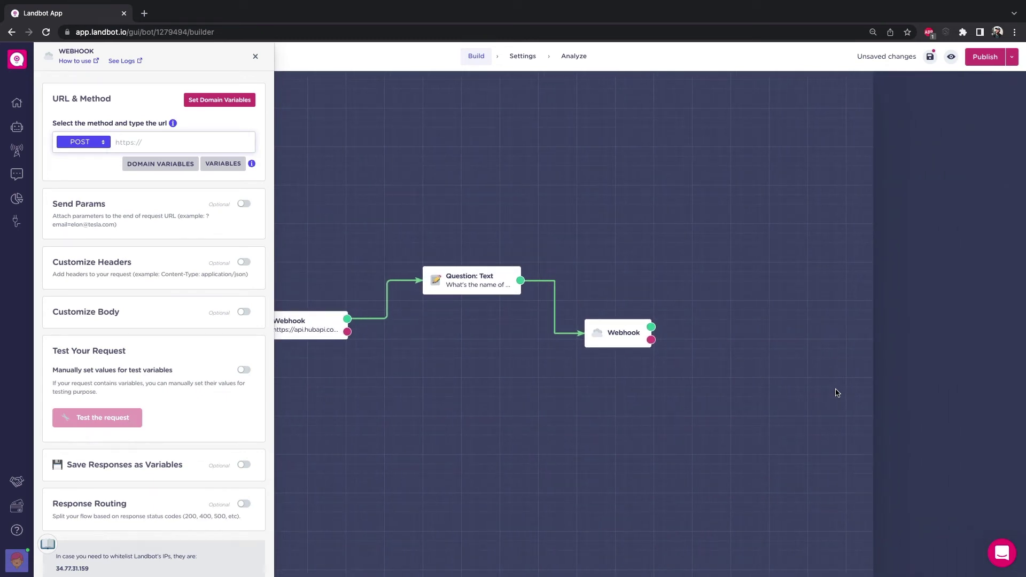
key("ctrl+Right")
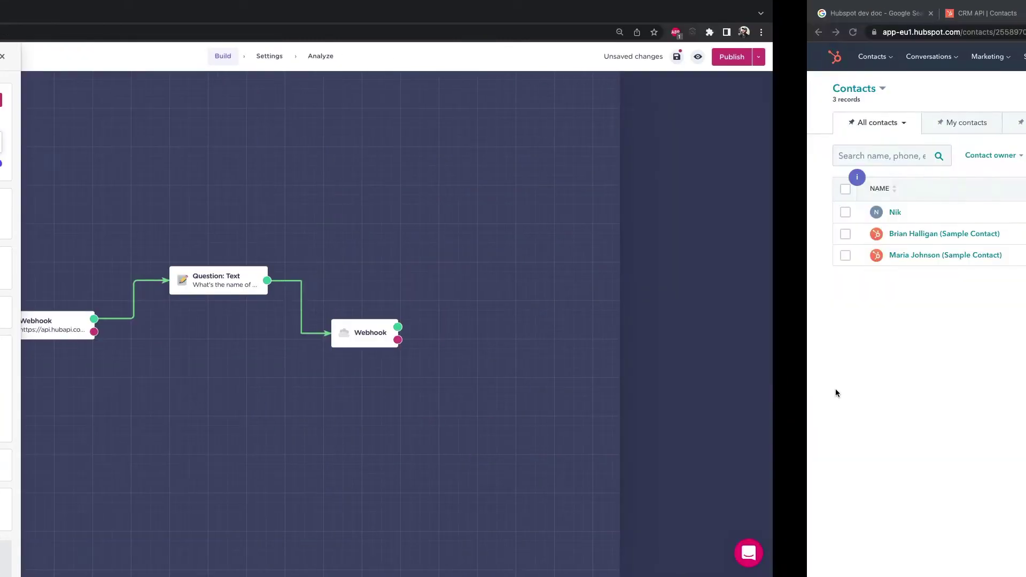
Copy the contact Update PATCH example cURL from HubSpot's CRM API Contacts docs.
left_click(182, 14)
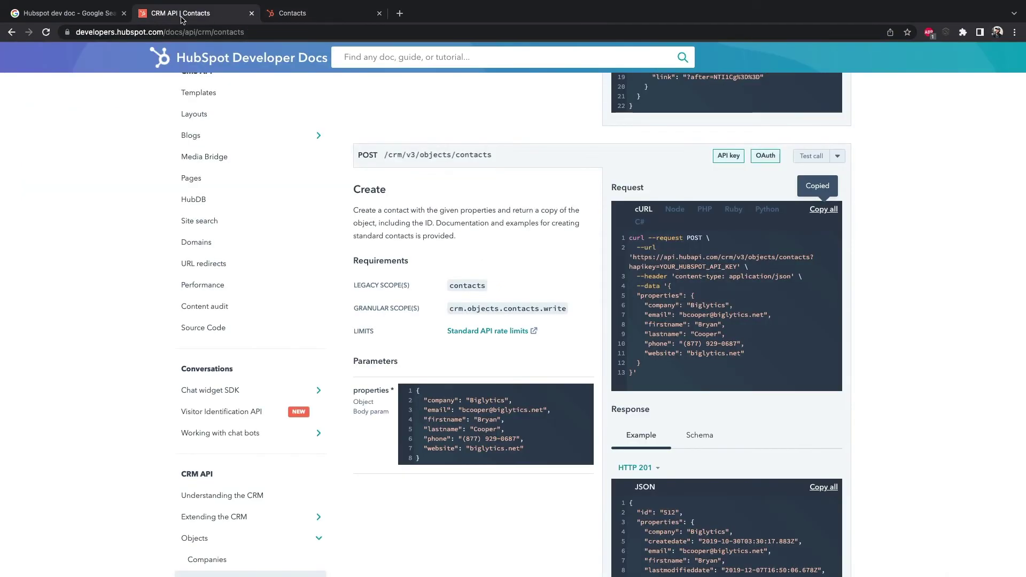
scroll(476, 355, "down", 3)
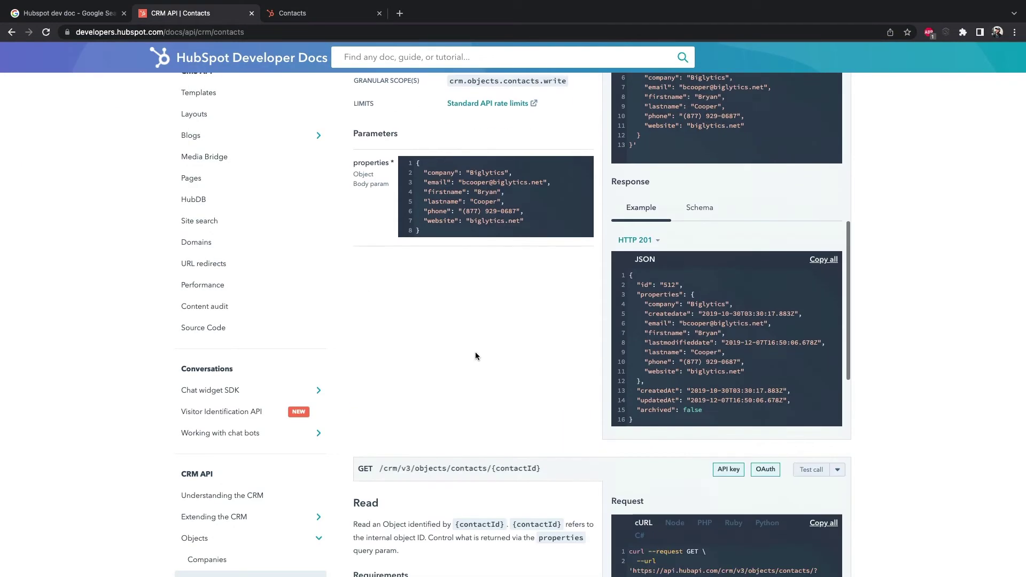
scroll(476, 355, "down", 3)
scroll(475, 355, "down", 3)
scroll(450, 321, "down", 3)
scroll(417, 280, "down", 1)
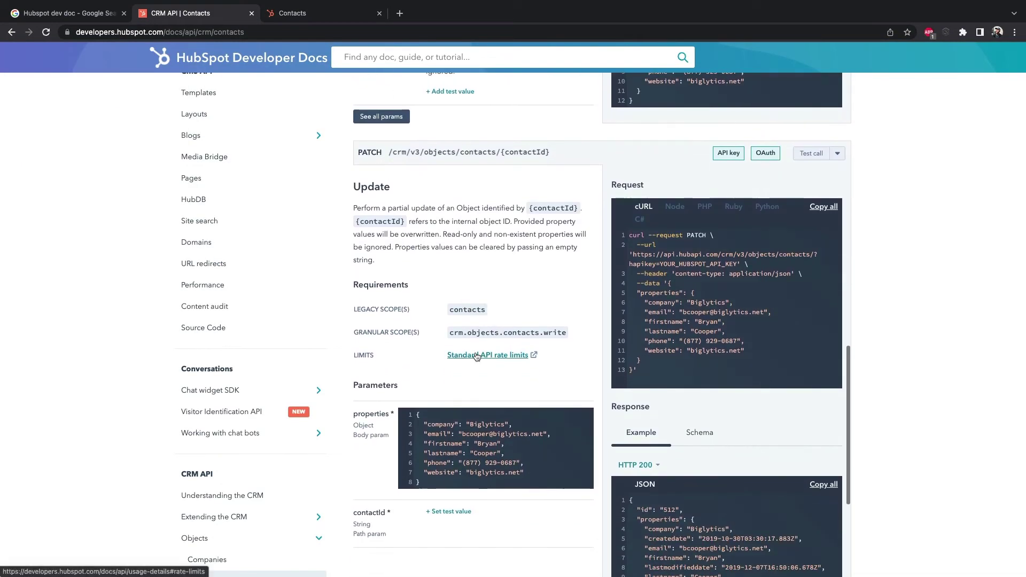
left_click_drag(401, 266, 351, 189)
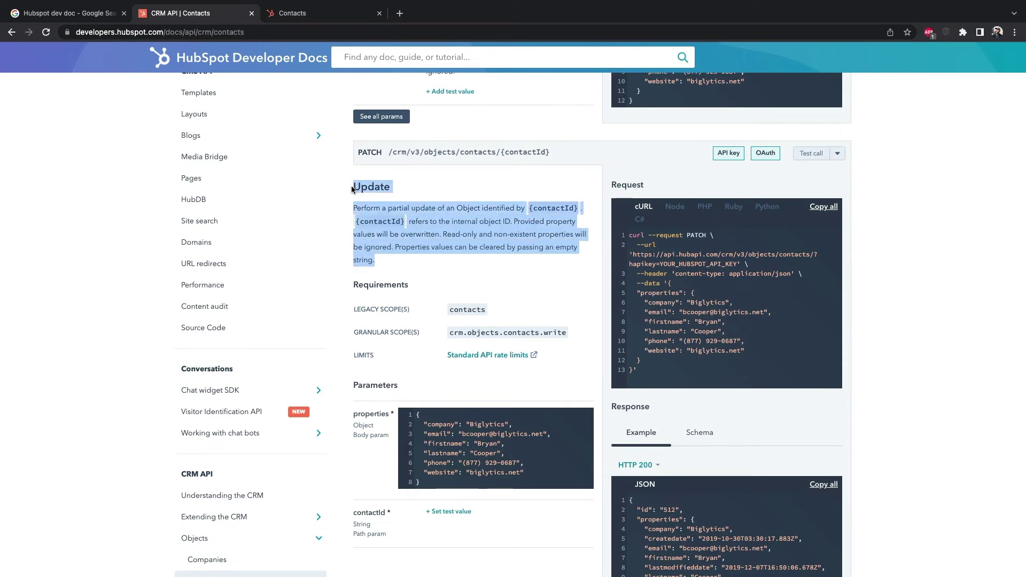
left_click(826, 206)
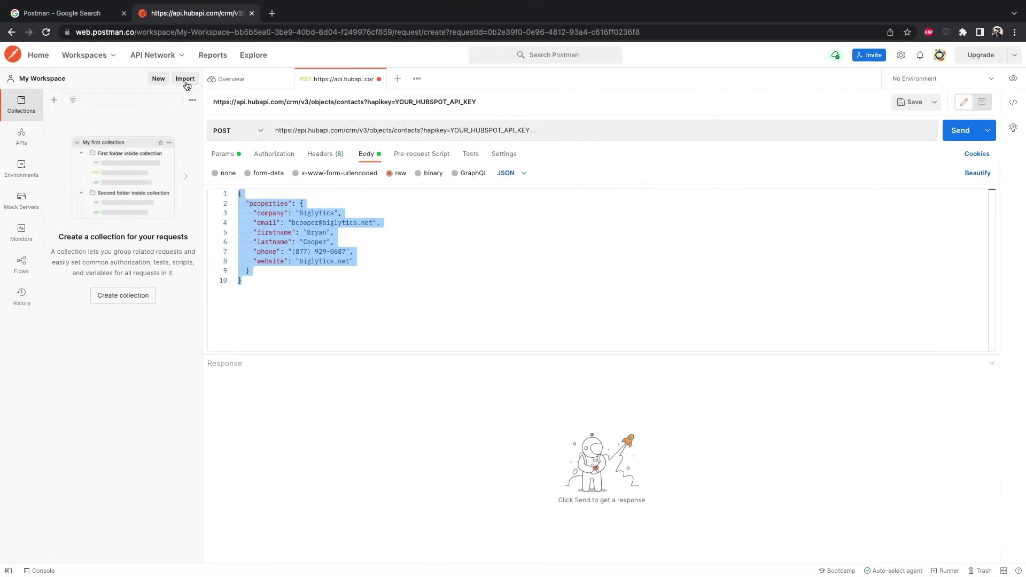
Import the copied PATCH cURL into Postman as a new request via Raw text.
left_click(184, 79)
left_click(373, 169)
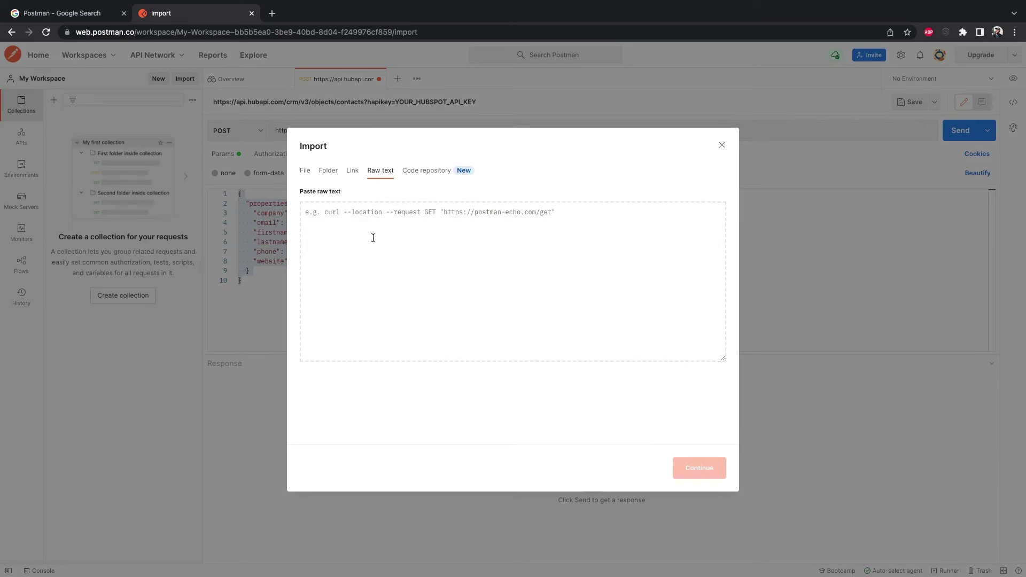
key("ctrl+v")
left_click(693, 469)
left_click(693, 469)
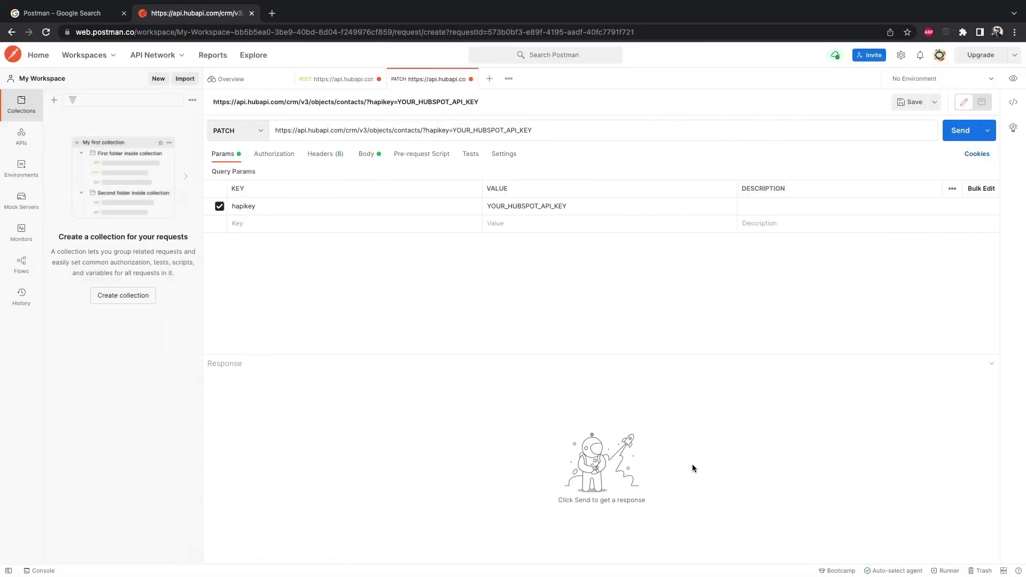
Put Postman beside the Landbot builder in a split-view desktop space.
key("ctrl+Up")
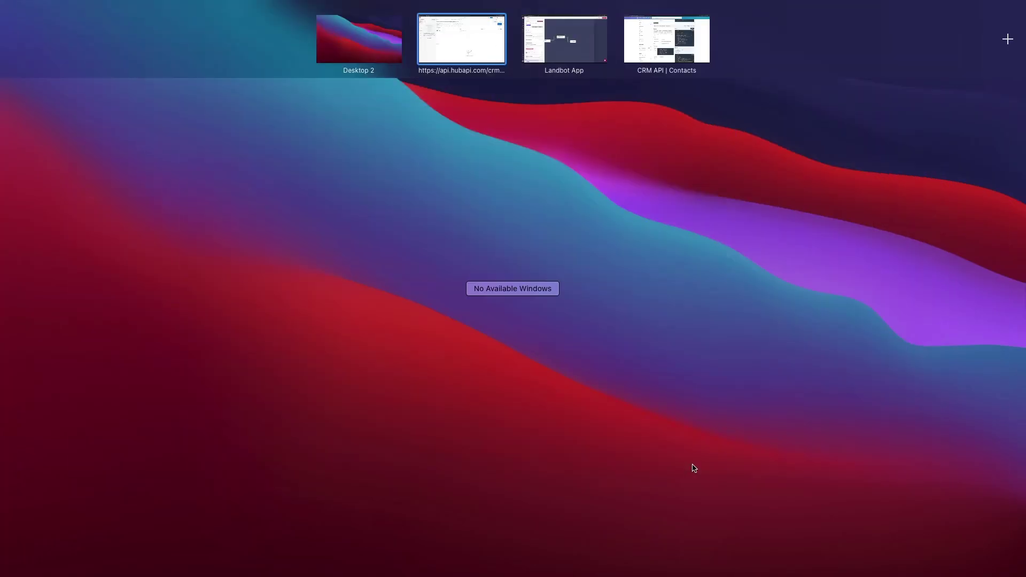
left_click_drag(561, 56, 584, 40)
left_click(515, 38)
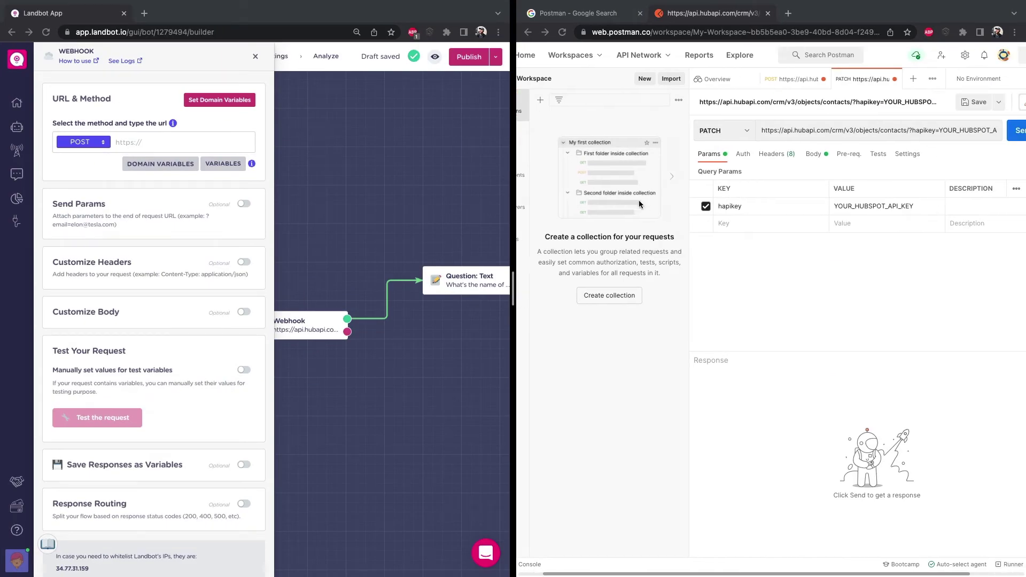
scroll(639, 200, "right", 3)
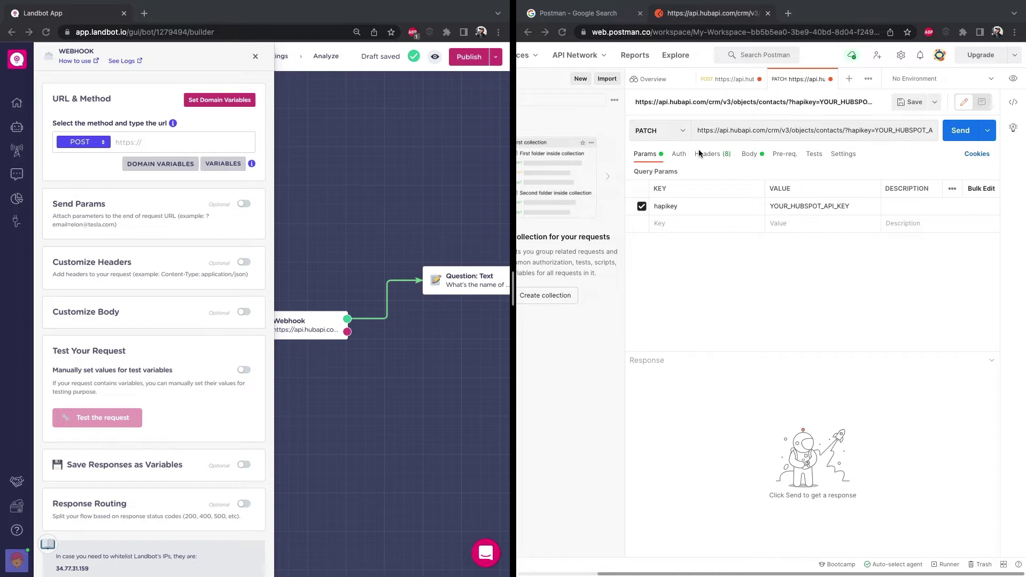
Paste Postman's HubSpot contacts URL into the new webhook, set its method to PATCH, and apply.
left_click(733, 129)
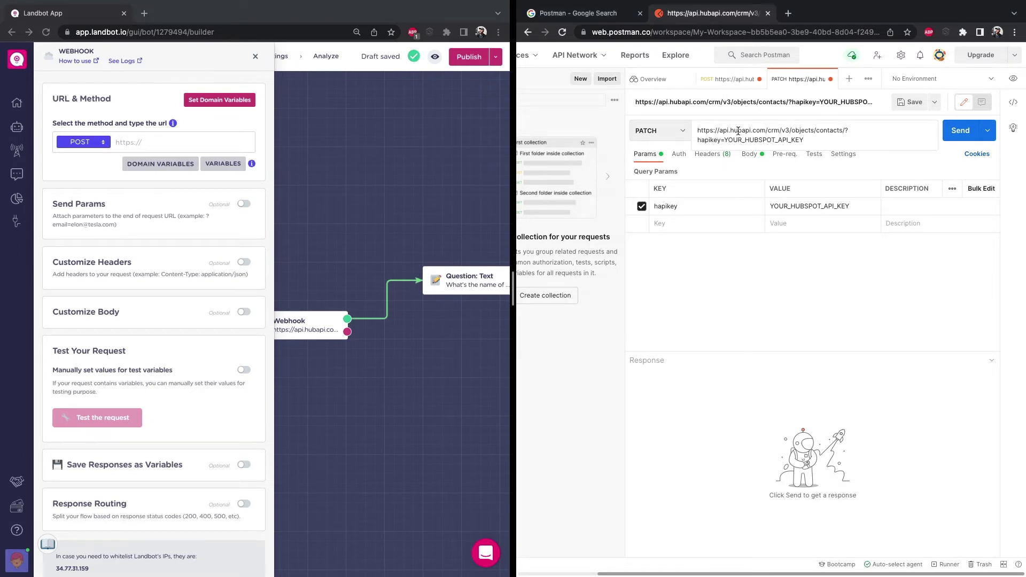
key("super+a")
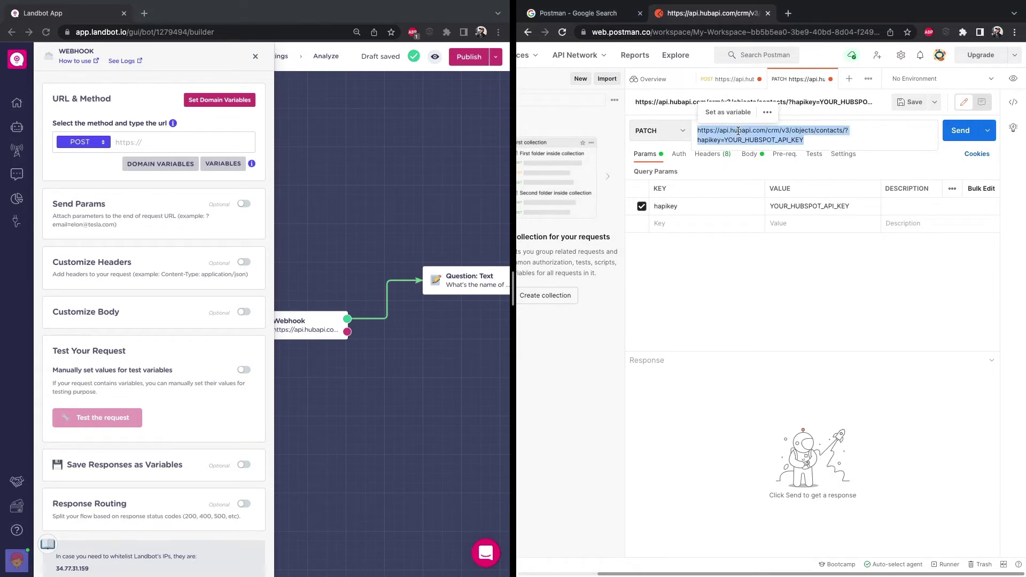
left_click(148, 142)
key("super+v")
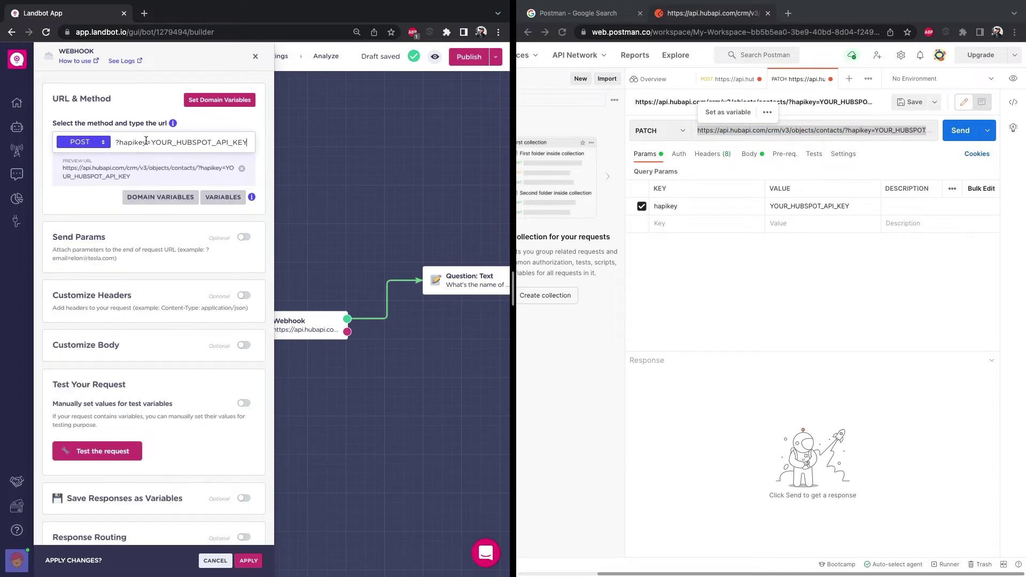
left_click(91, 144)
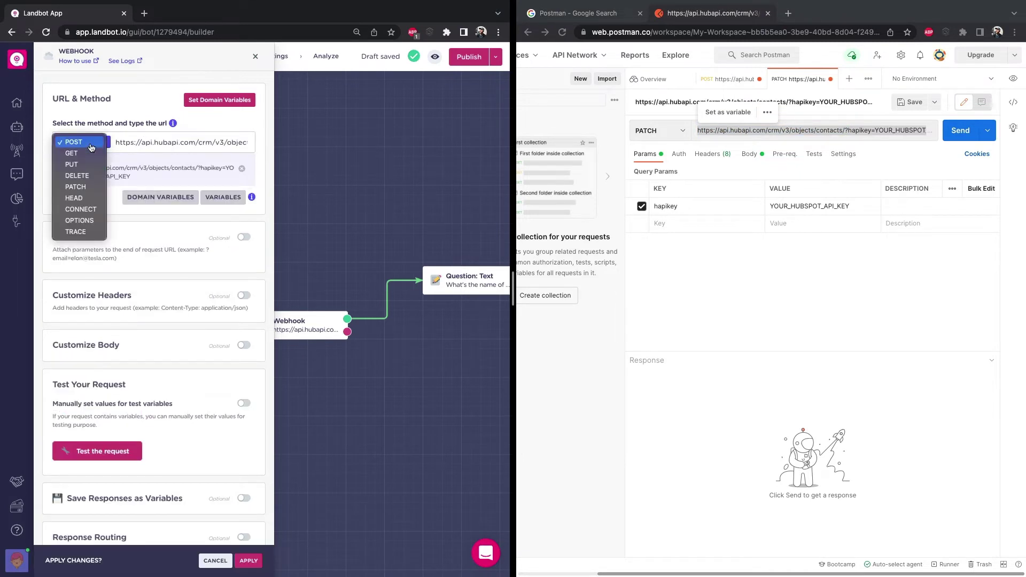
left_click(77, 187)
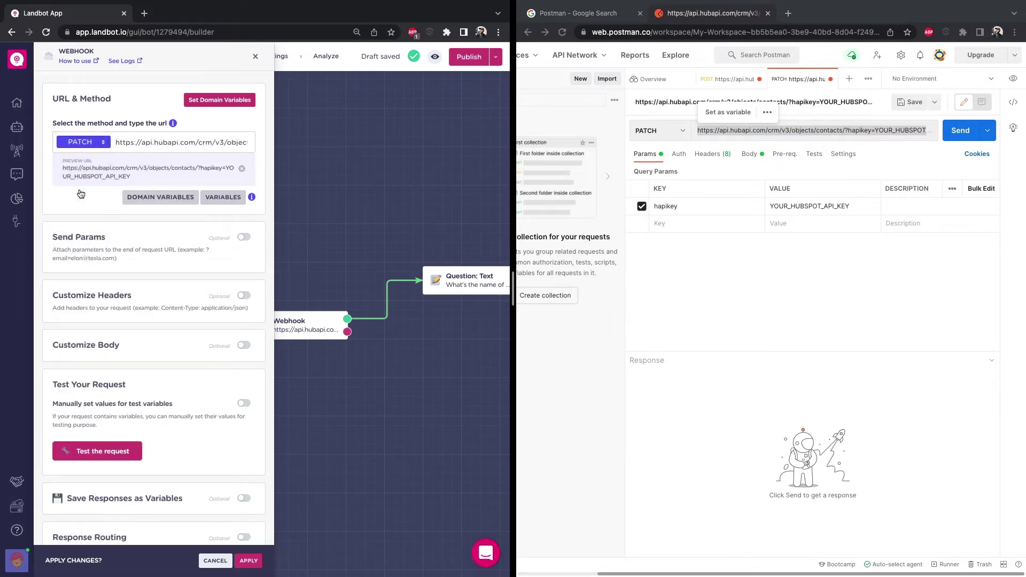
left_click(248, 560)
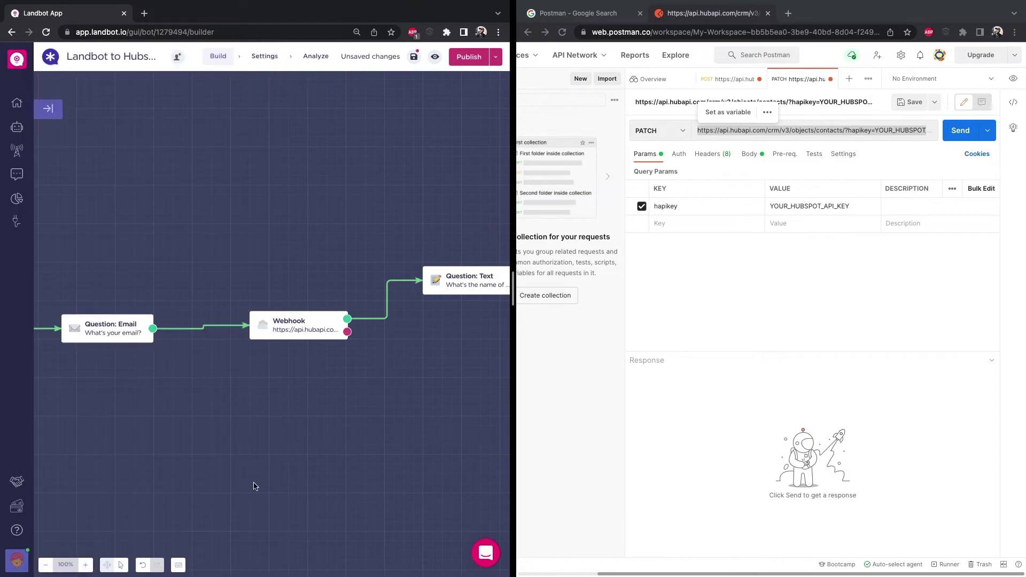
Copy the real API key from the first webhook's URL over the PATCH webhook's placeholder key.
left_click(298, 333)
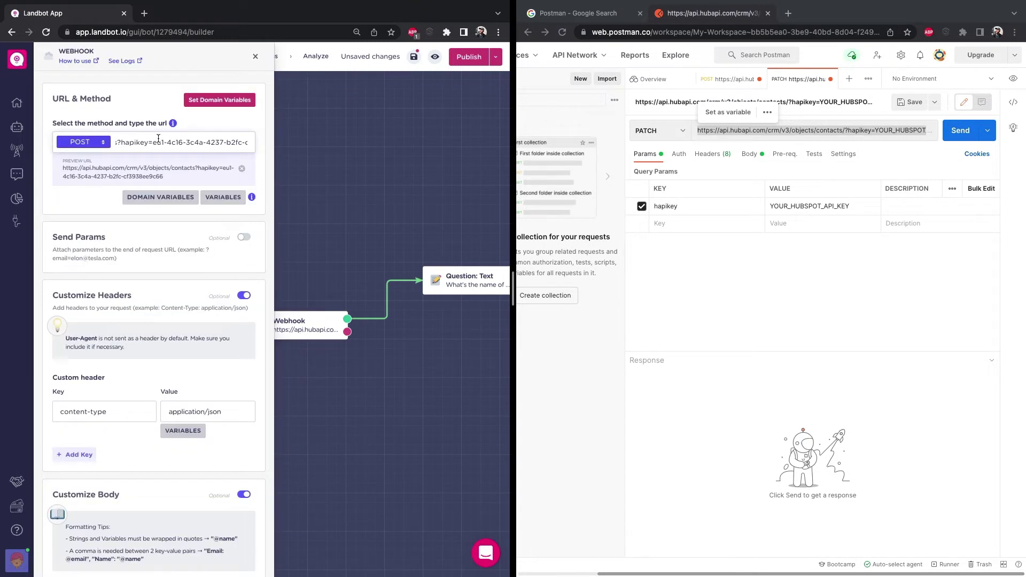
left_click_drag(153, 142, 267, 149)
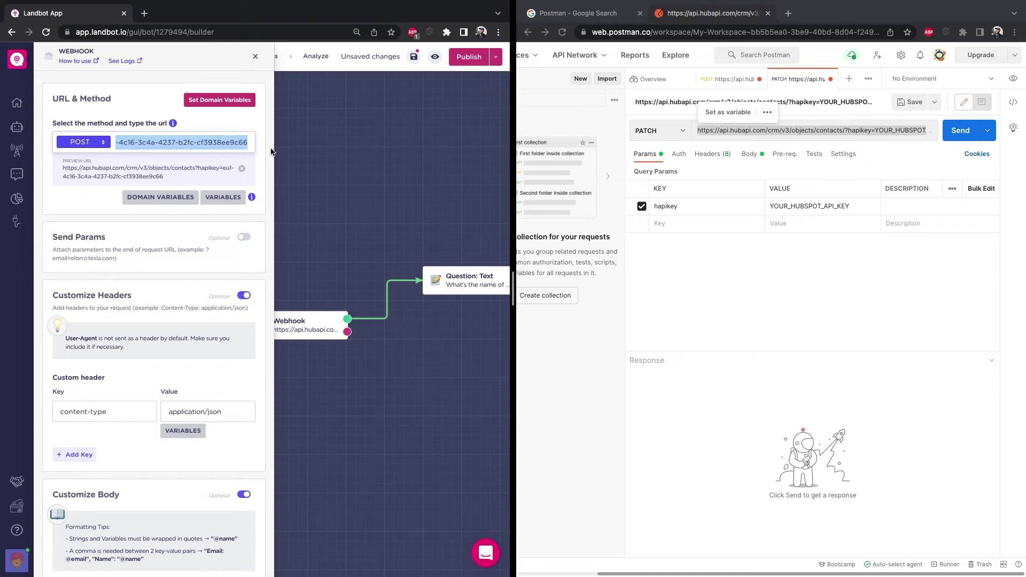
left_click(321, 271)
scroll(321, 270, "right", 5)
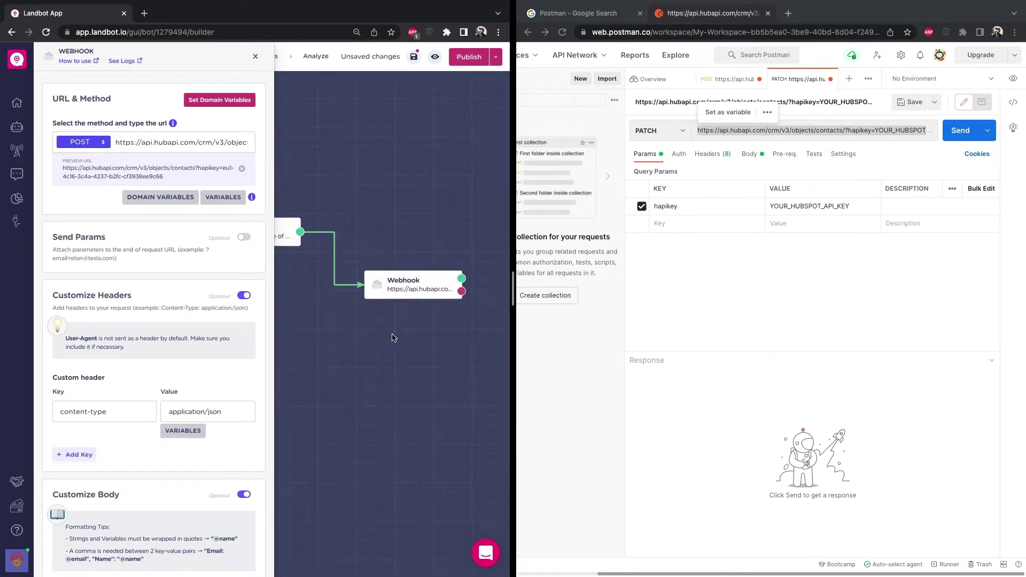
left_click(409, 285)
left_click_drag(200, 142, 278, 159)
key("ctrl+v")
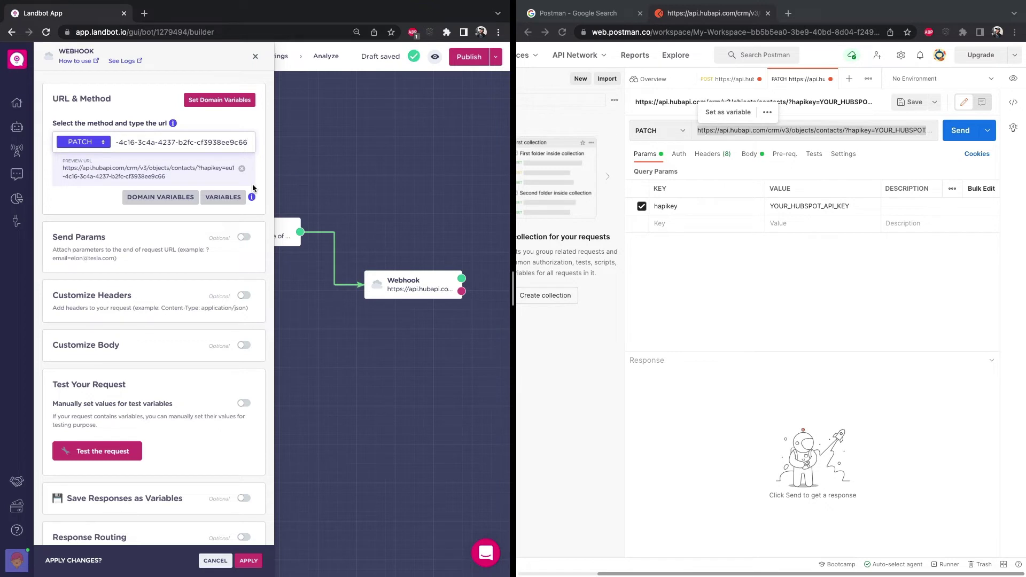
Insert the @{hubspot_id} variable into the PATCH URL right after contacts/.
left_click(223, 198)
scroll(148, 270, "down", 5)
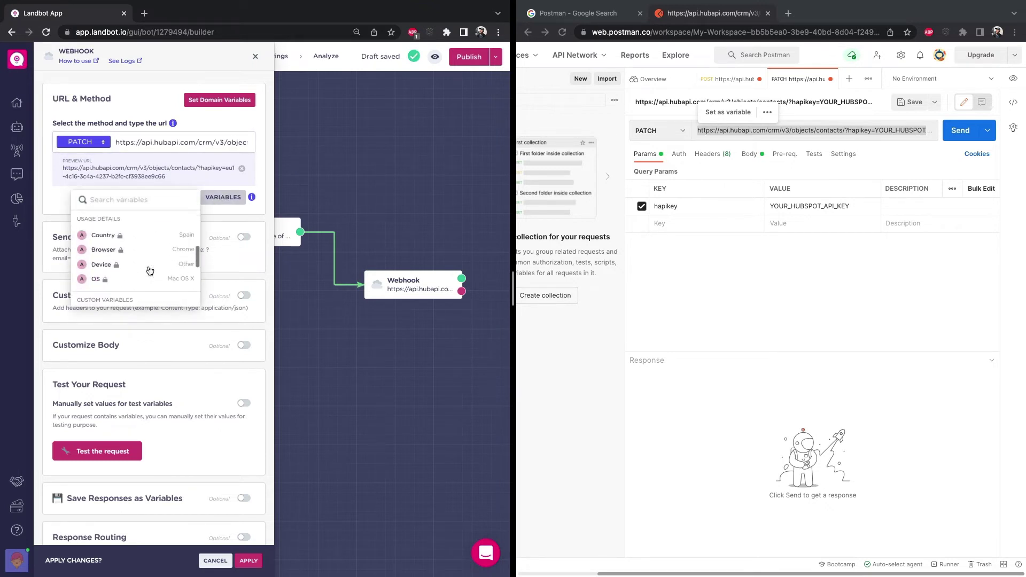
left_click(128, 265)
left_click_drag(196, 143, 248, 143)
key("ctrl+c")
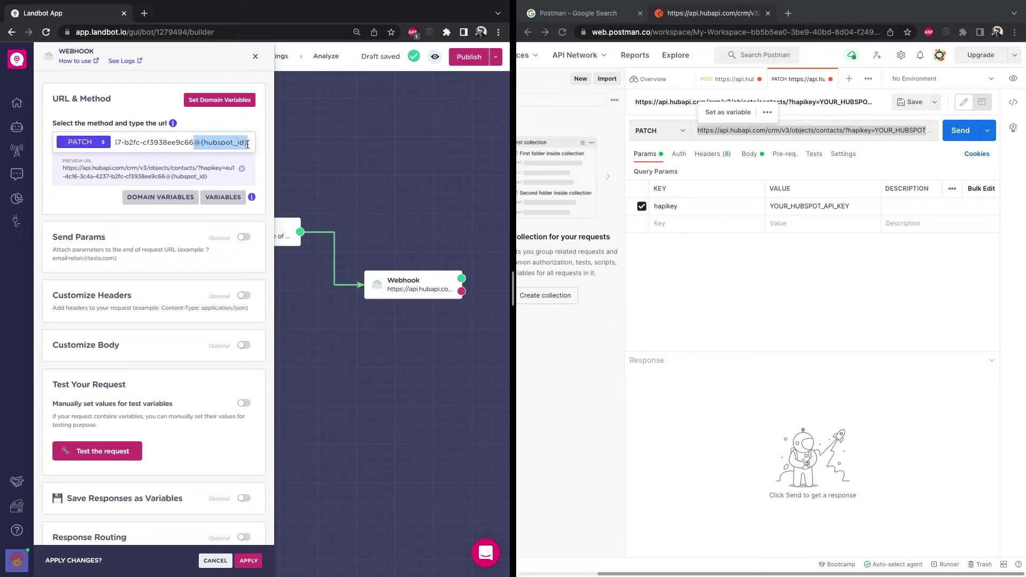
key("BackSpace")
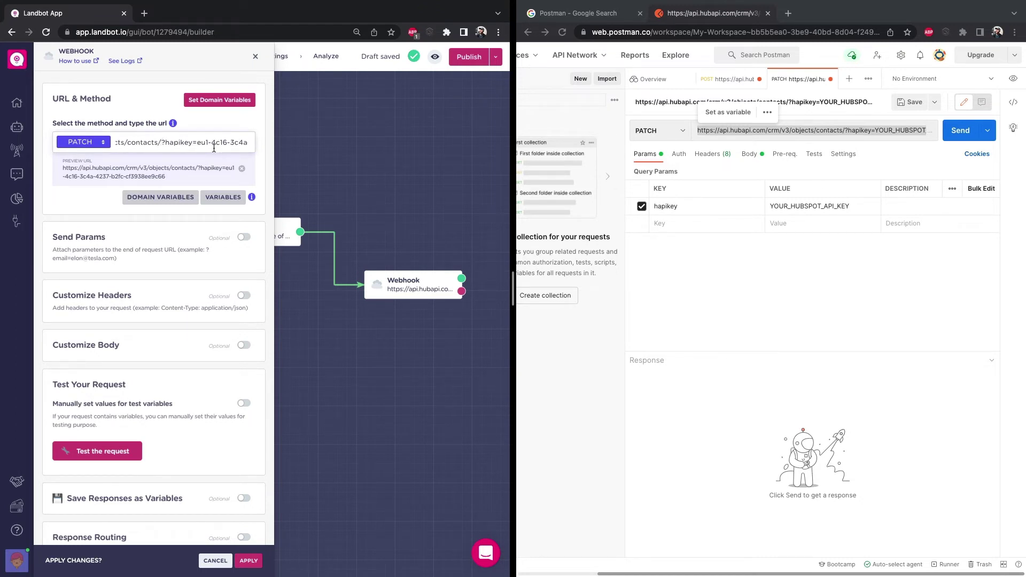
key("ctrl+v")
Give the PATCH webhook a content-type: application/json header copied from Postman.
left_click(243, 295)
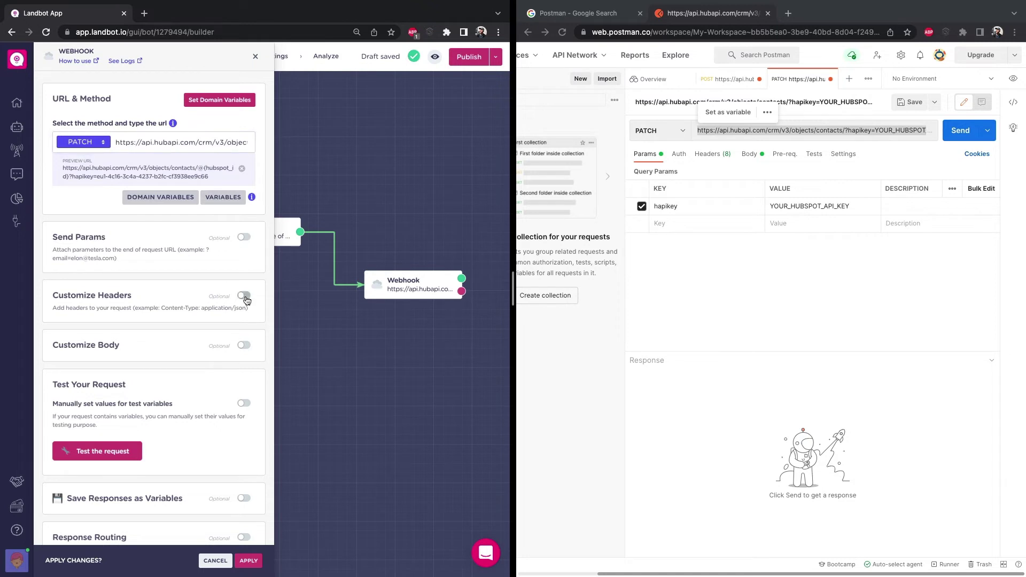
left_click(708, 153)
triple_click(673, 205)
key("ctrl+c")
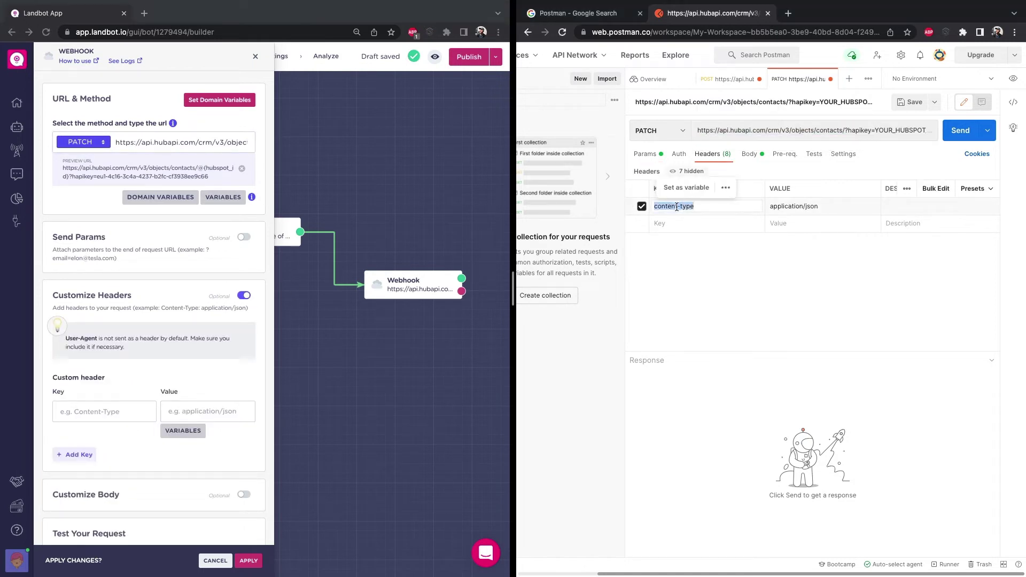
left_click(87, 414)
key("ctrl+v")
triple_click(796, 206)
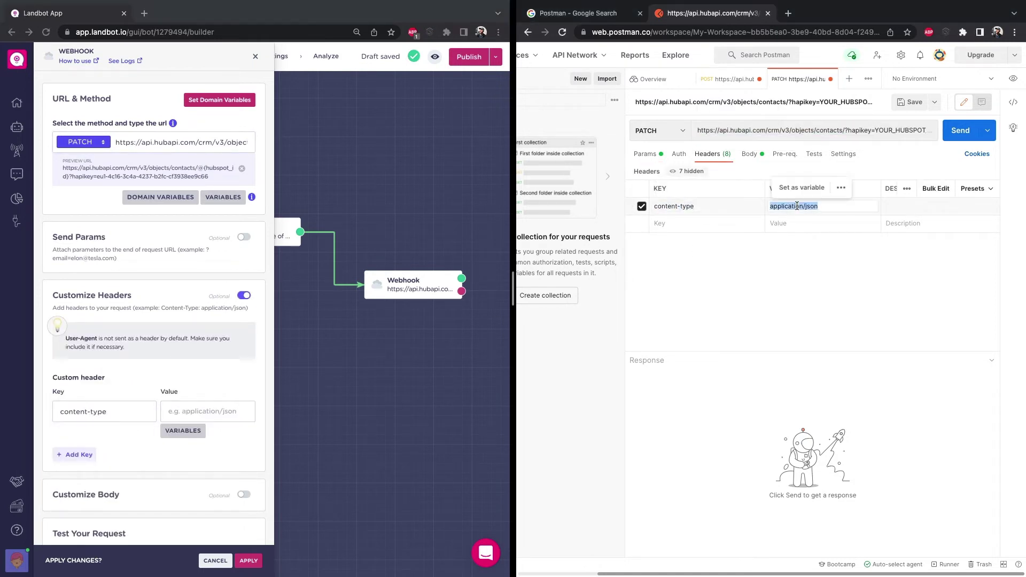
key("ctrl+c")
left_click(206, 410)
key("ctrl+v")
scroll(209, 428, "down", 3)
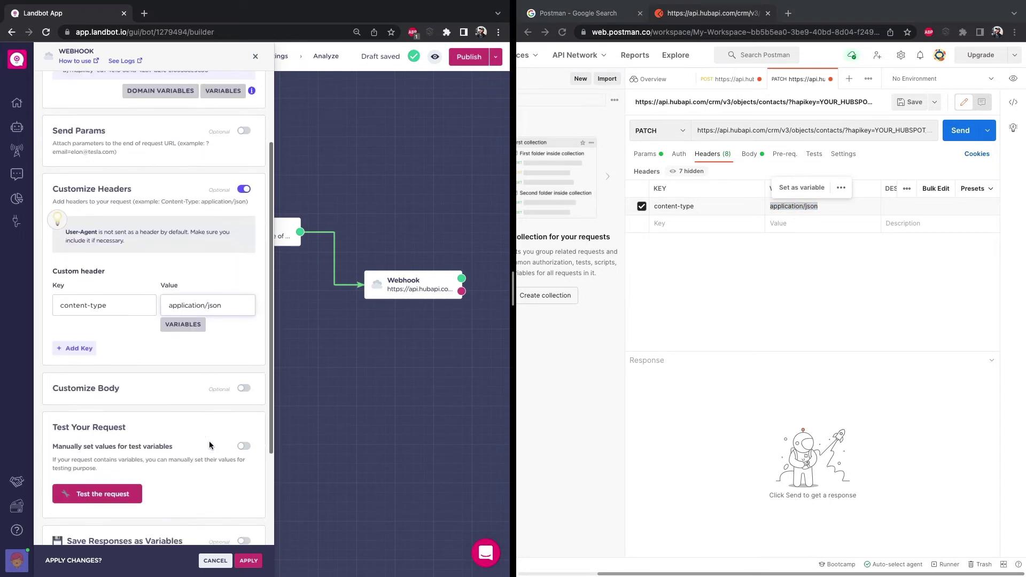
scroll(255, 325, "down", 2)
left_click(255, 322)
left_click(749, 153)
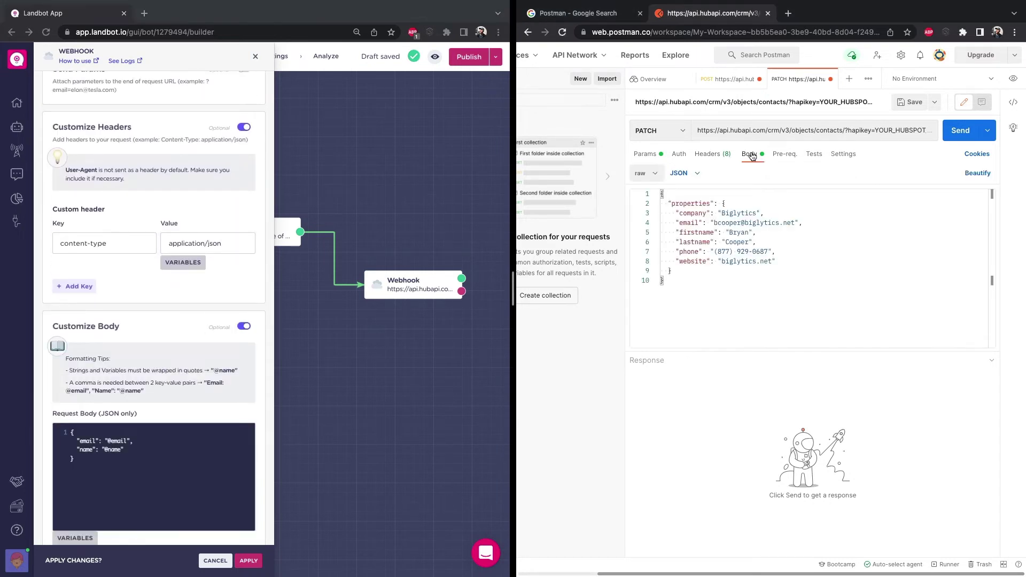
left_click(671, 278)
key("ctrl+a")
key("ctrl+c")
left_click(86, 458)
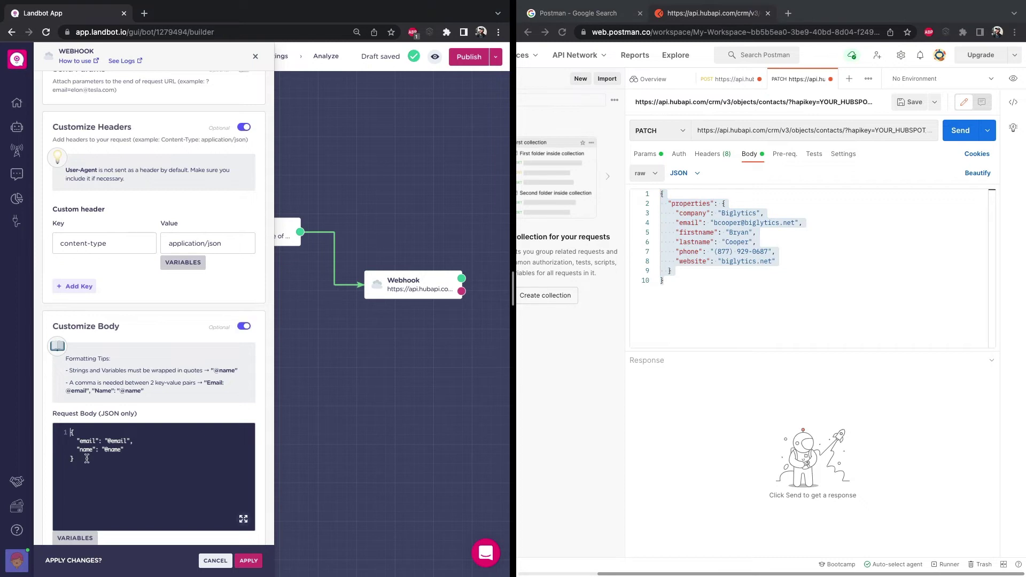
key("ctrl+a")
key("ctrl+v")
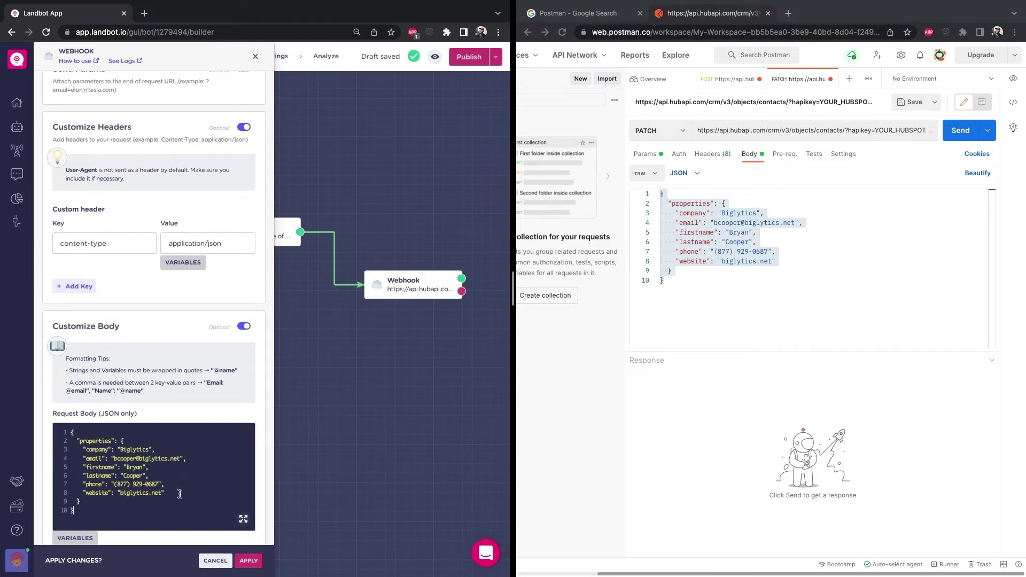
left_click_drag(179, 494, 151, 451)
key("BackSpace")
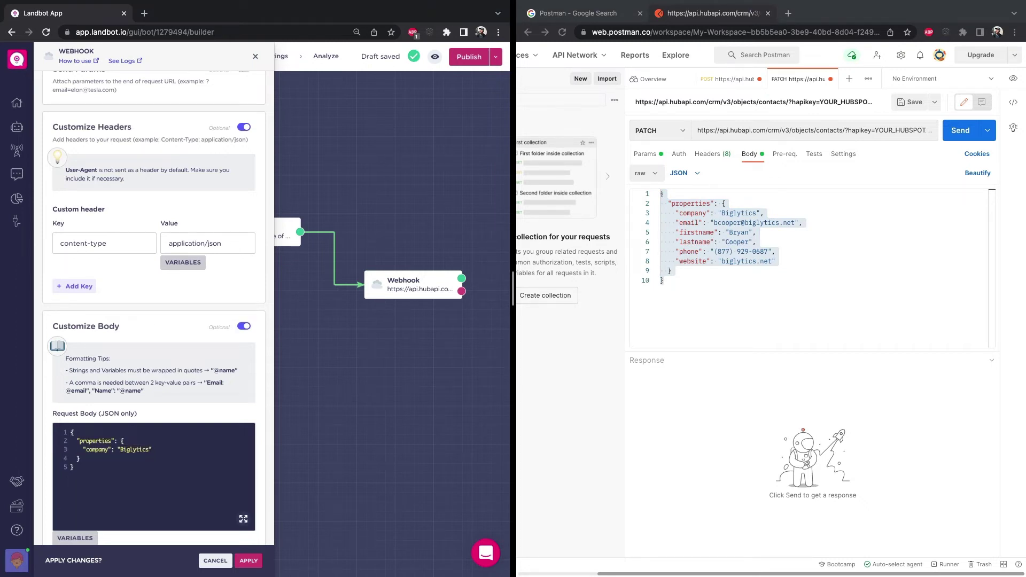
double_click(133, 450)
type("@compan")
scroll(230, 413, "down", 3)
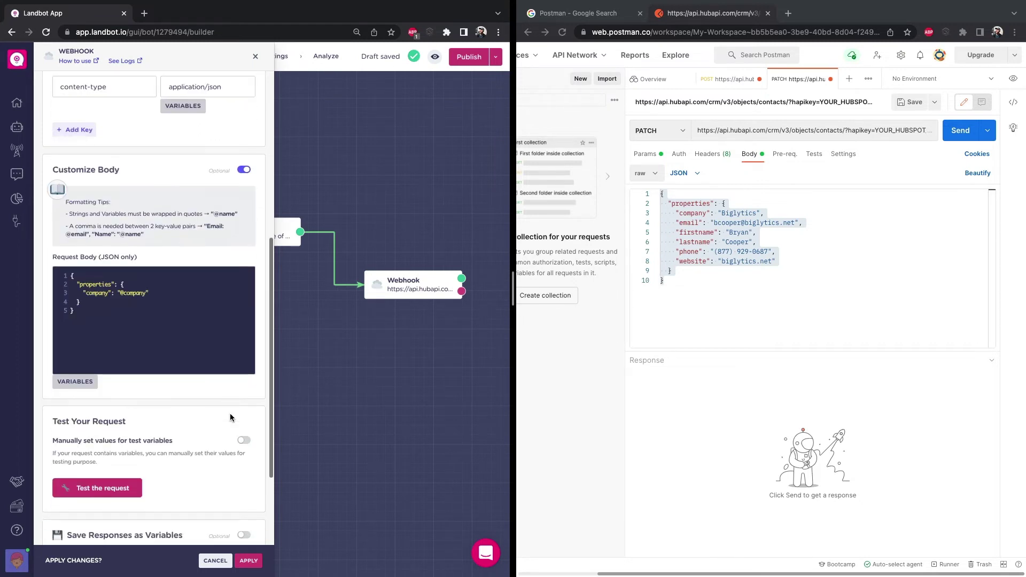
Enable manual test values: company set to Nasa, plus a hubspot_id row.
left_click(245, 440)
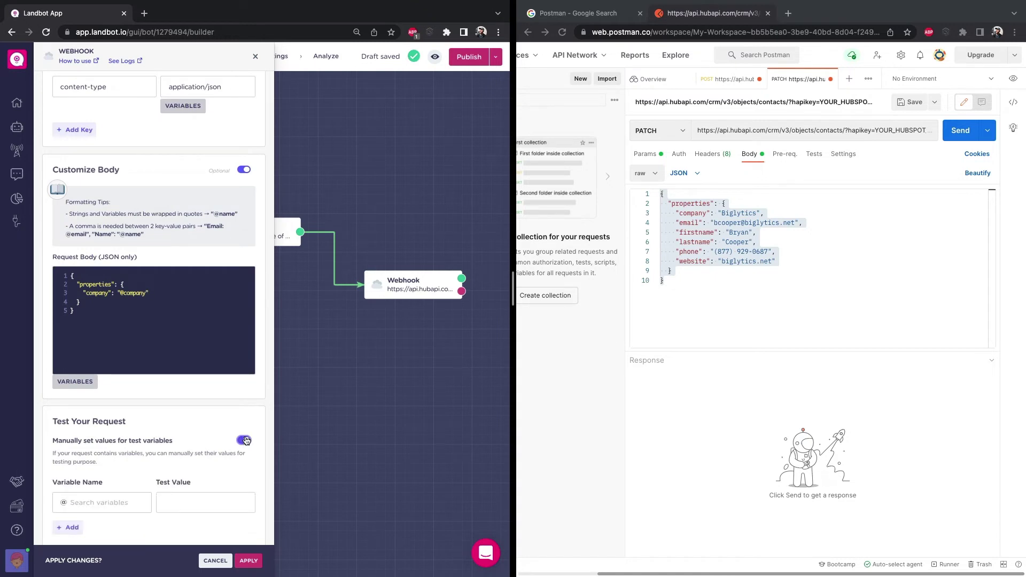
scroll(160, 424, "down", 2)
left_click(95, 424)
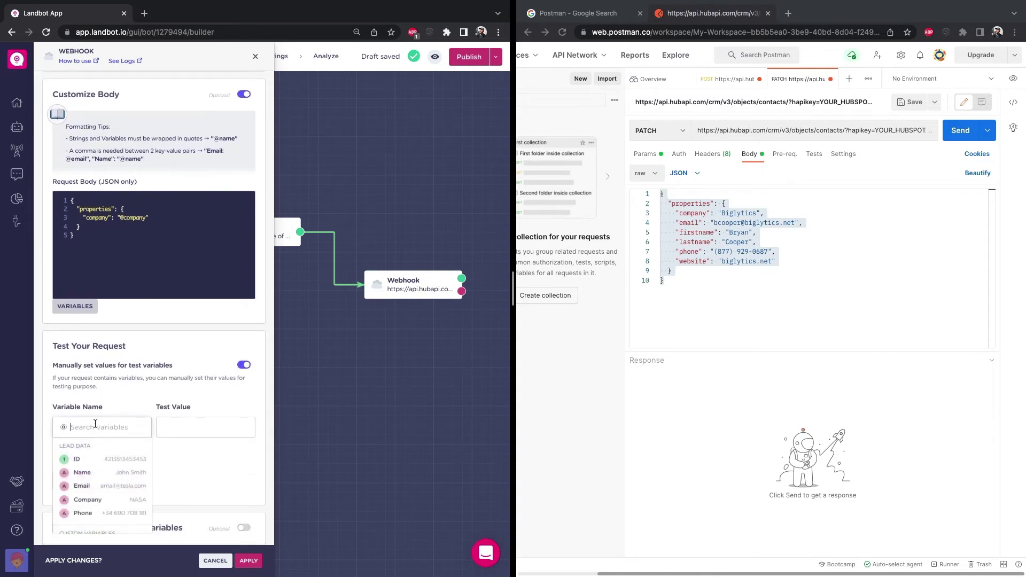
type("co")
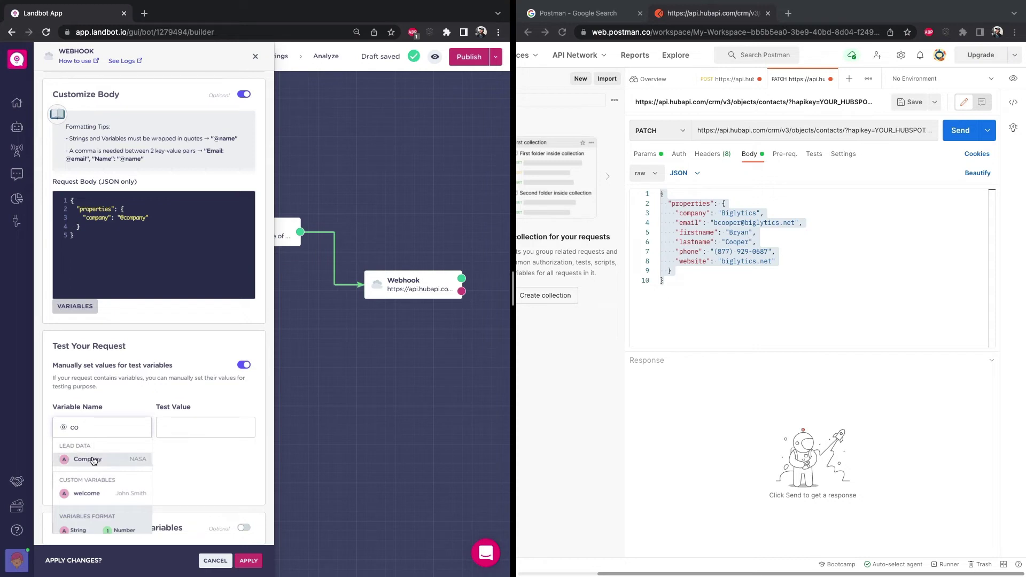
left_click(88, 459)
left_click(176, 423)
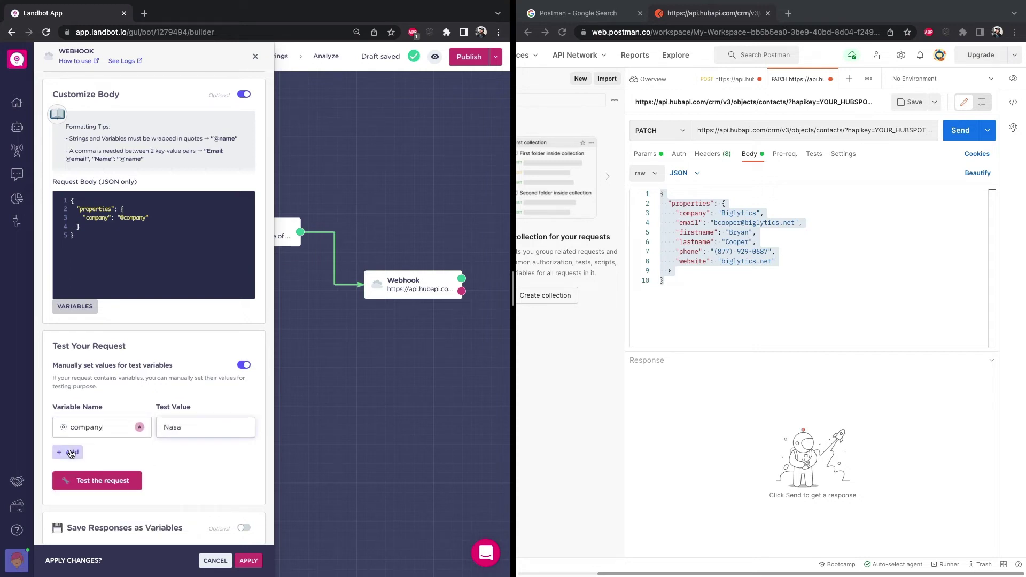
left_click(70, 453)
left_click(89, 466)
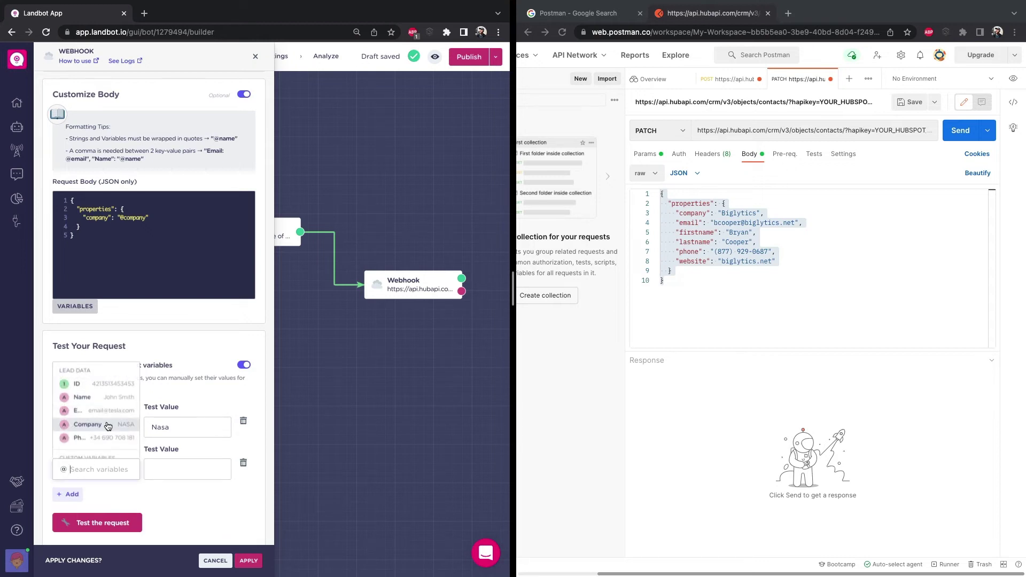
type("hu")
mouse_move(90, 384)
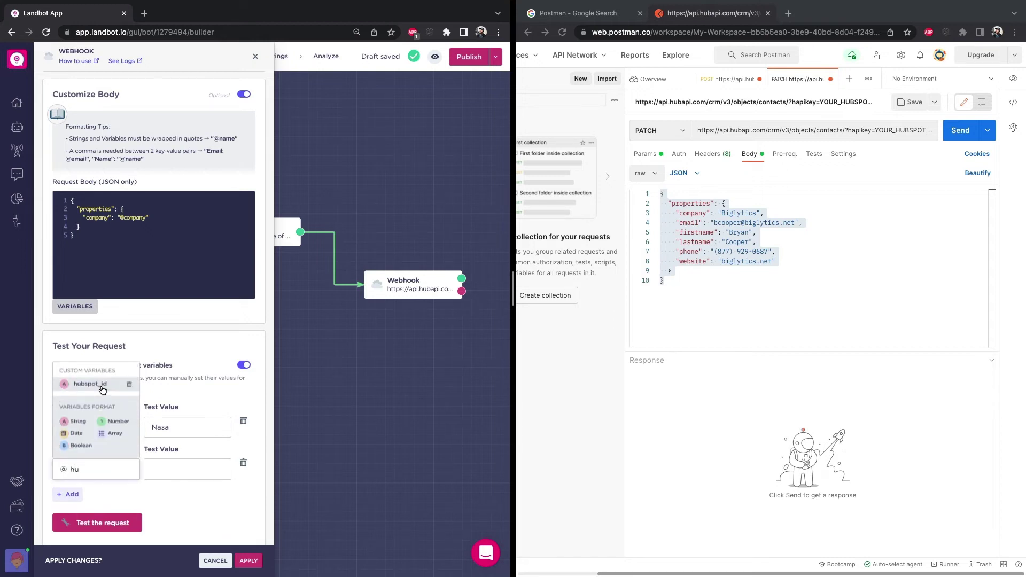
left_click(102, 388)
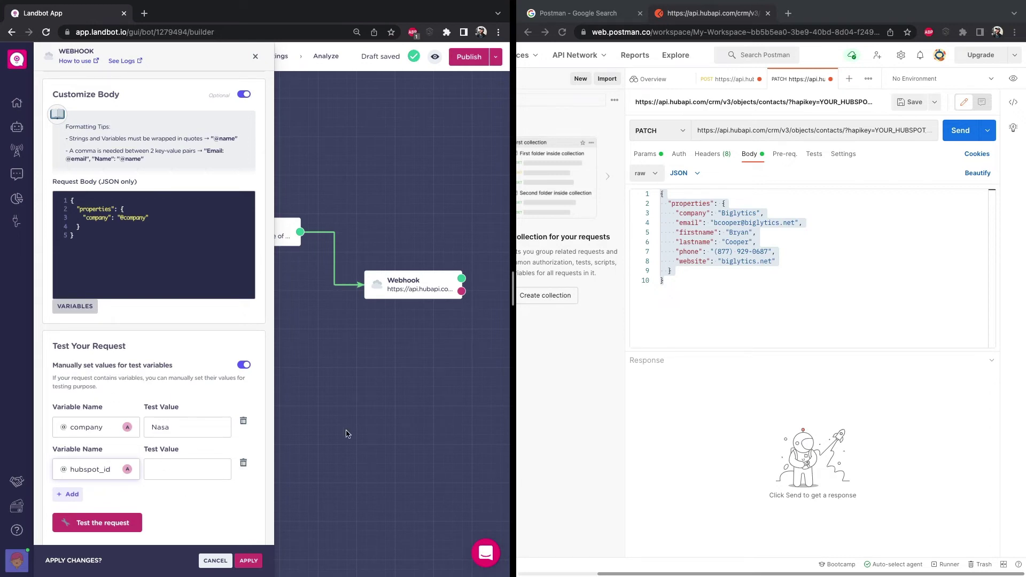
Open the test contact's HubSpot record and select its ID 901 in the address bar.
key("ctrl+Right")
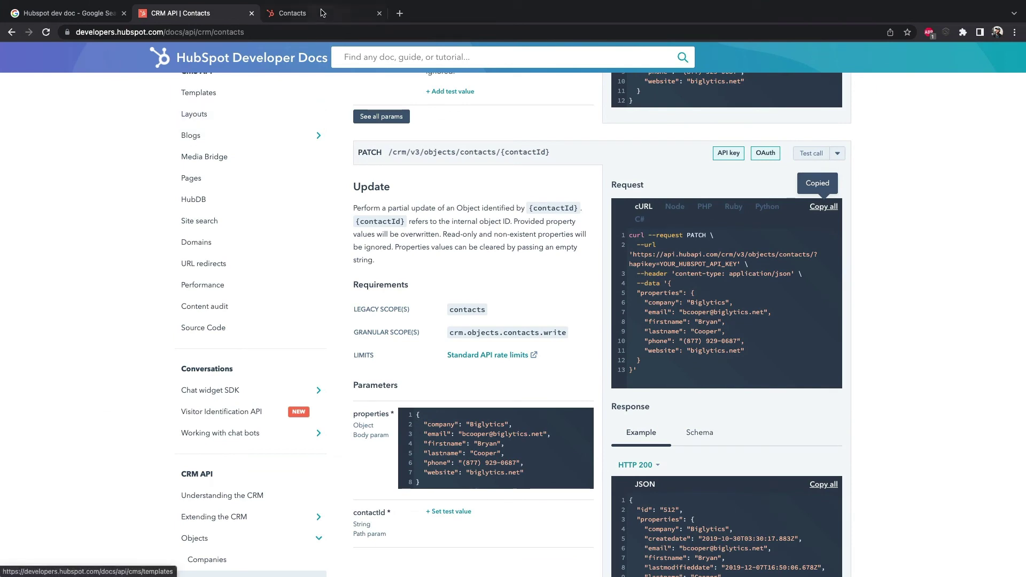
left_click(321, 13)
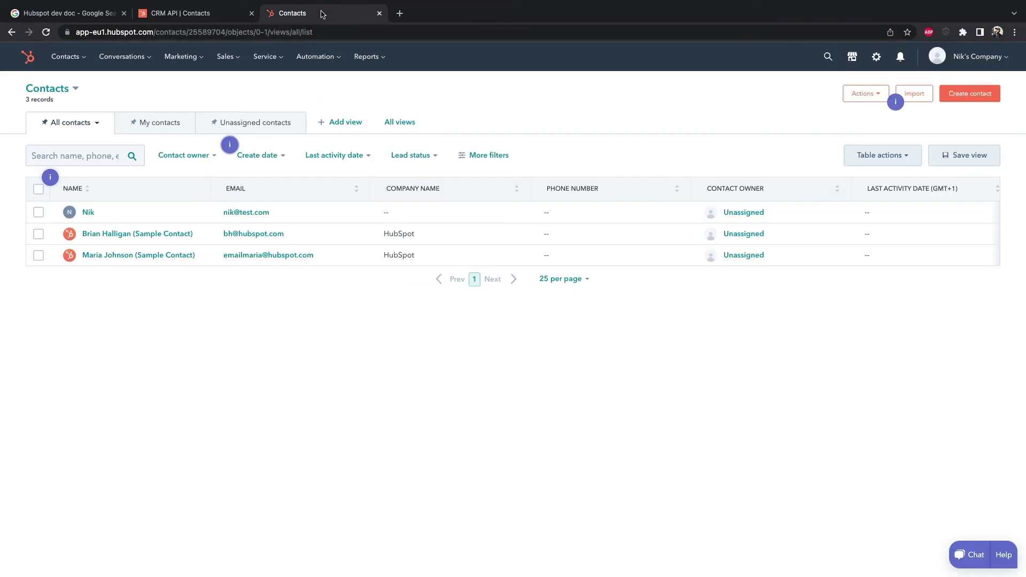
left_click(84, 212)
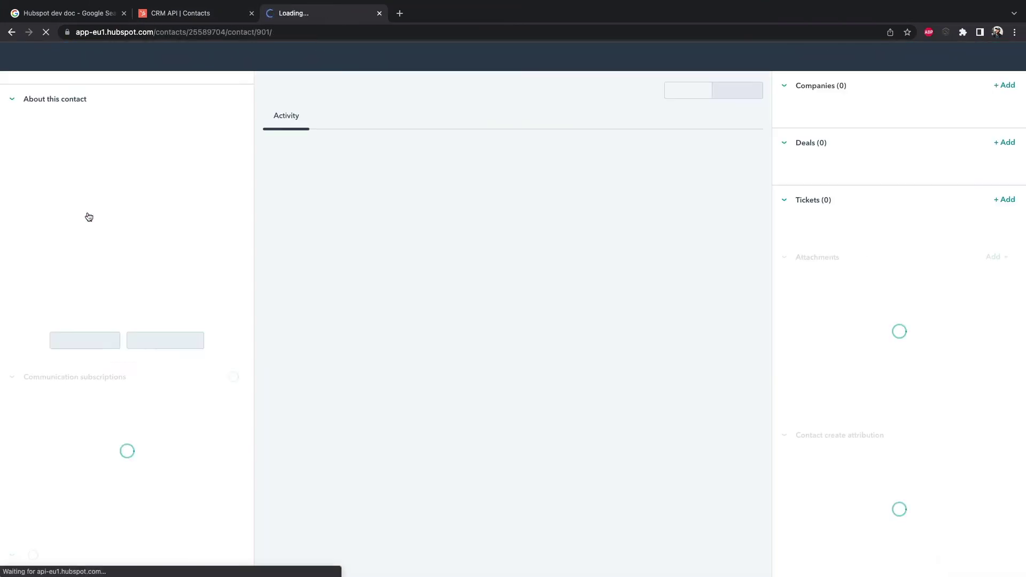
left_click(264, 33)
left_click_drag(281, 32, 292, 34)
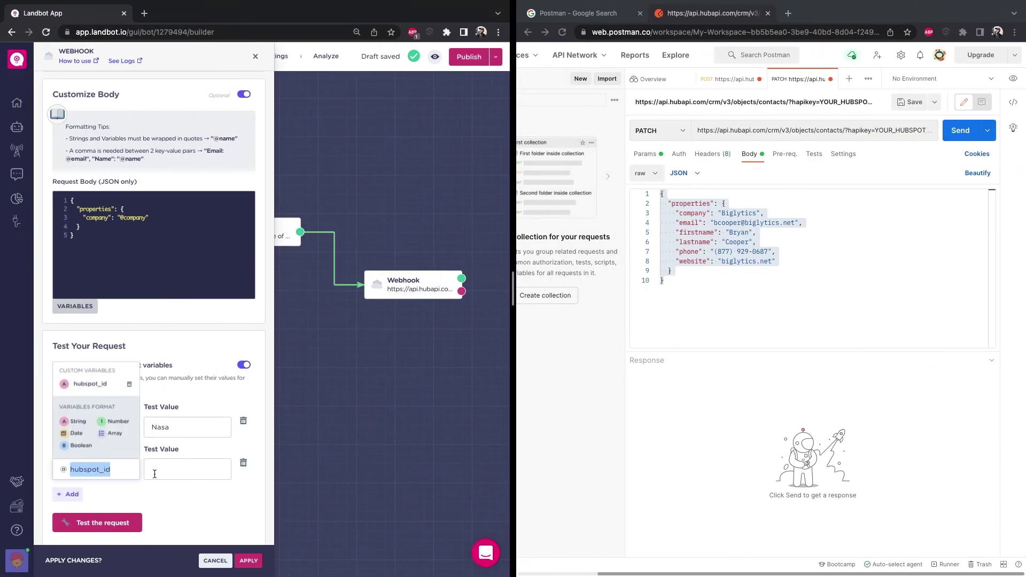
Set hubspot_id test value to 901, run the webhook test, and confirm the 200 status.
left_click(155, 473)
key("ctrl+v")
left_click(168, 489)
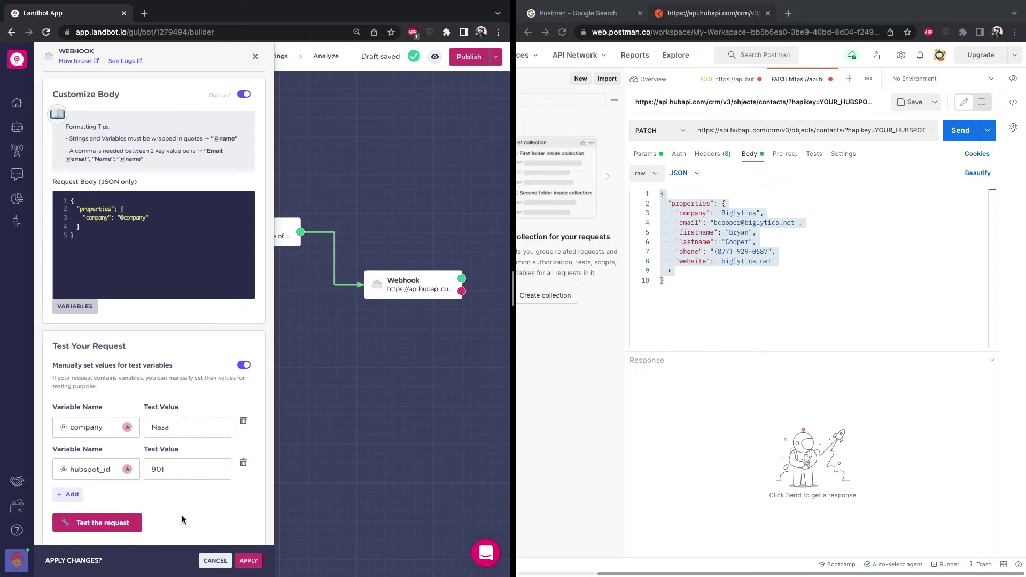
scroll(182, 519, "down", 2)
left_click(120, 392)
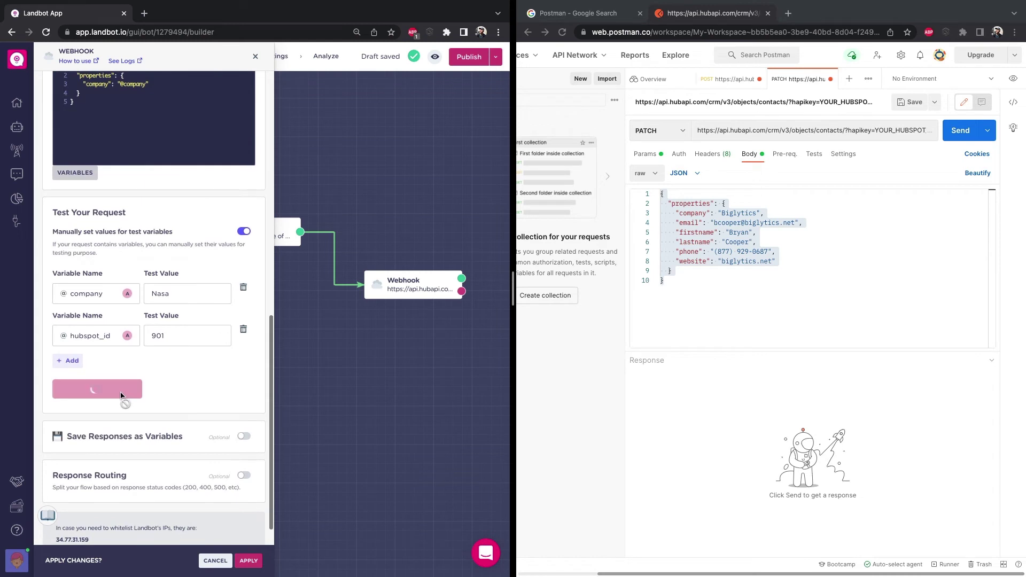
left_click_drag(74, 426, 45, 425)
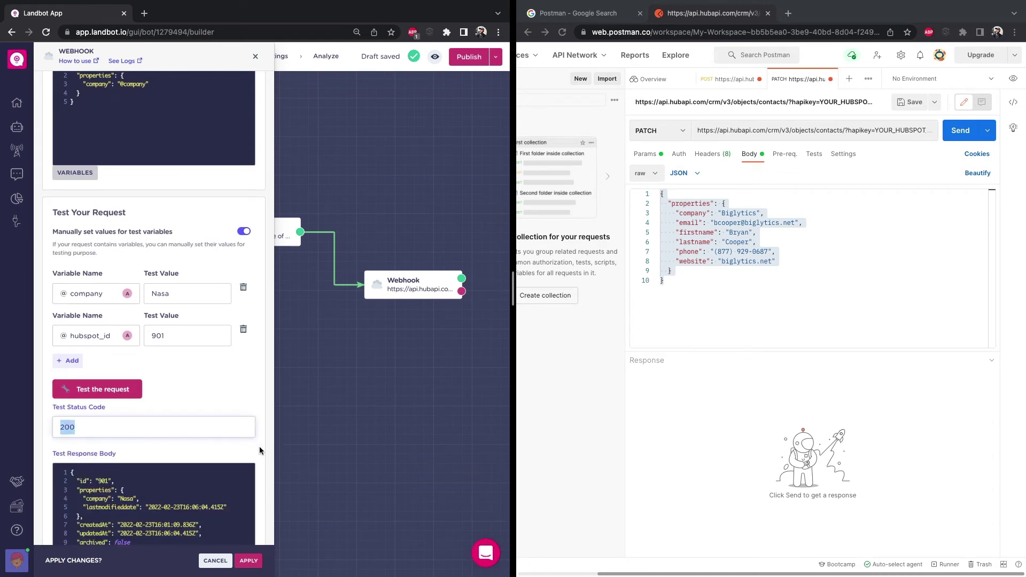
scroll(259, 447, "down", 1)
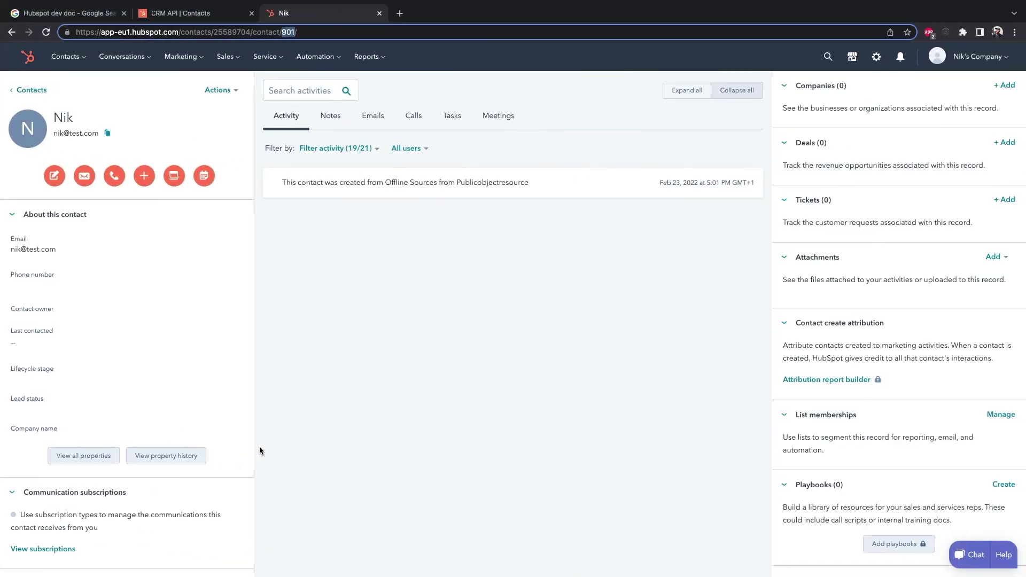
Check the contacts list shows Nasa as Nik's company, then close the webhook settings.
left_click(37, 91)
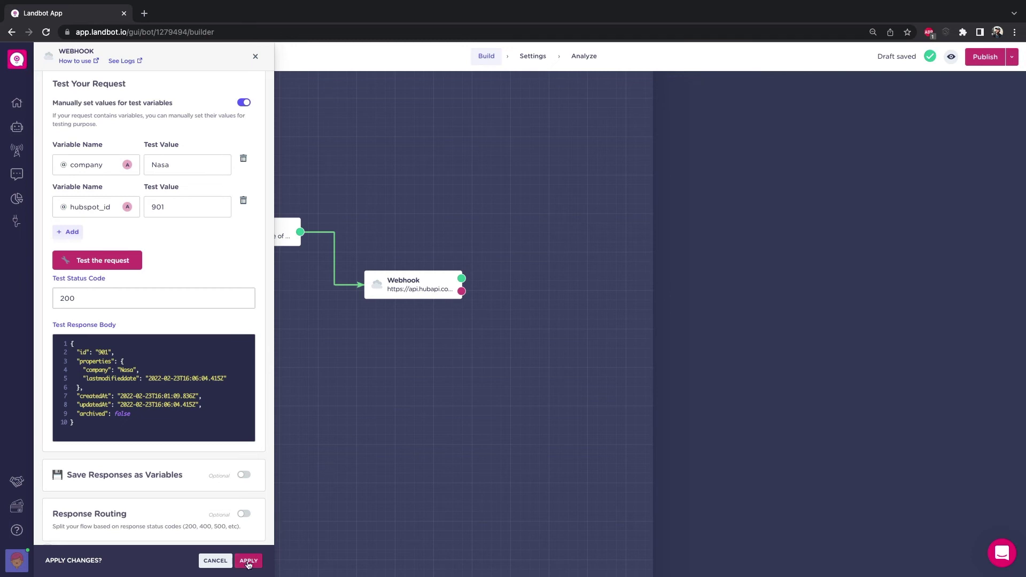
left_click(247, 560)
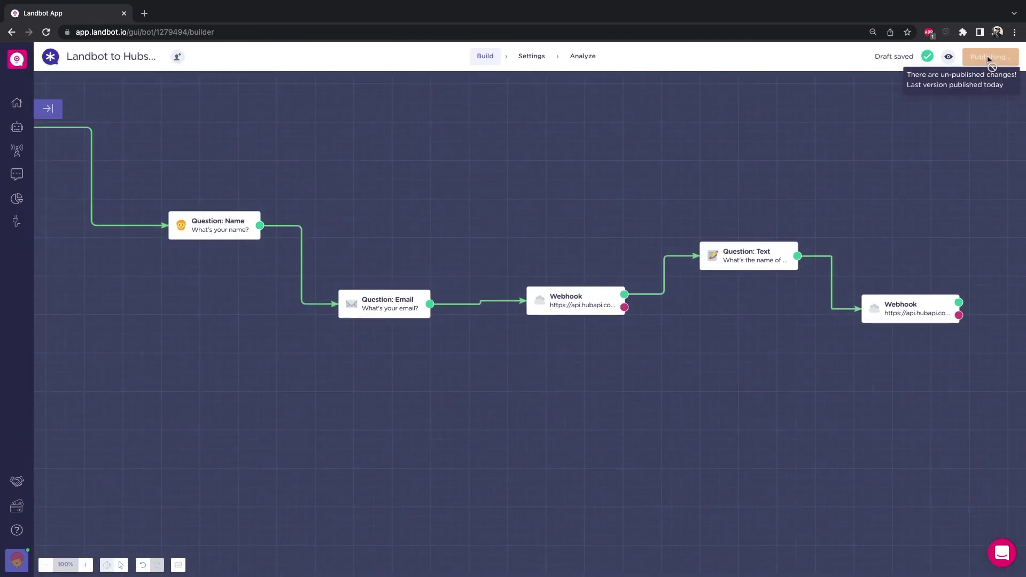
Publish the bot and go to the WhatsApp Testing #2 channel.
left_click(985, 56)
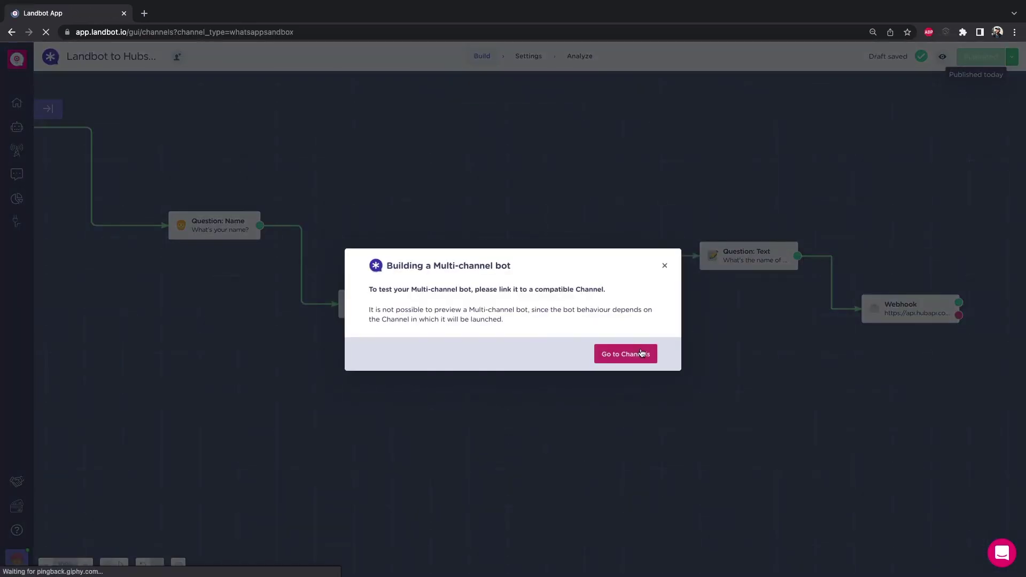
left_click(641, 354)
left_click(506, 141)
Link the Landbot to Hubspot bot to the channel and save the change.
left_click(447, 183)
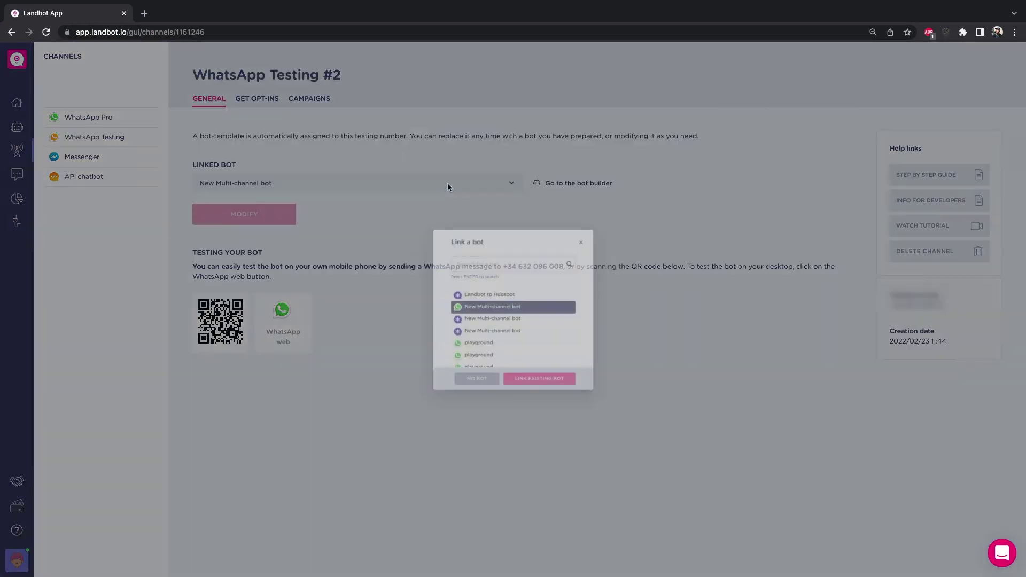
left_click(479, 290)
left_click(543, 402)
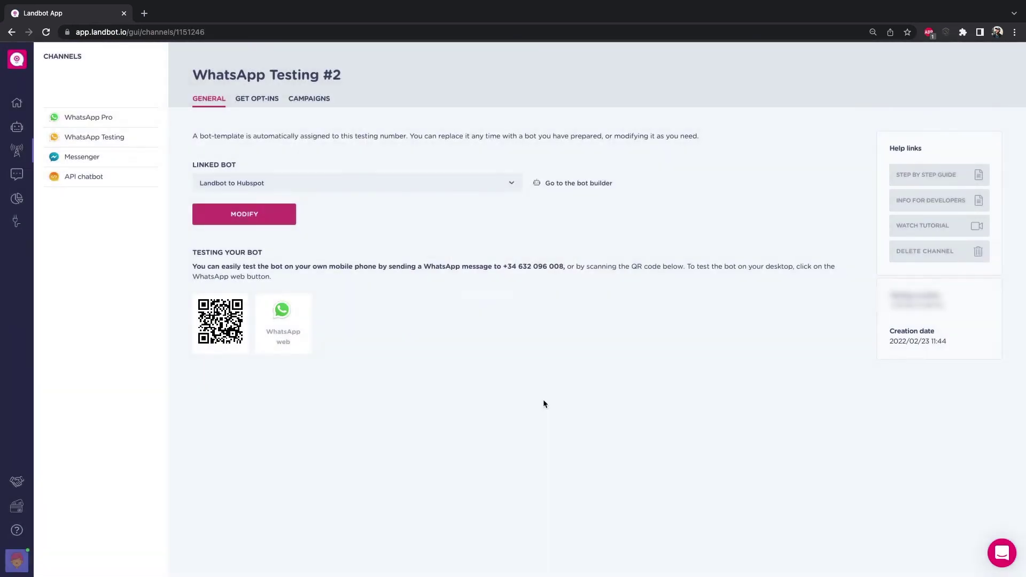
left_click(259, 211)
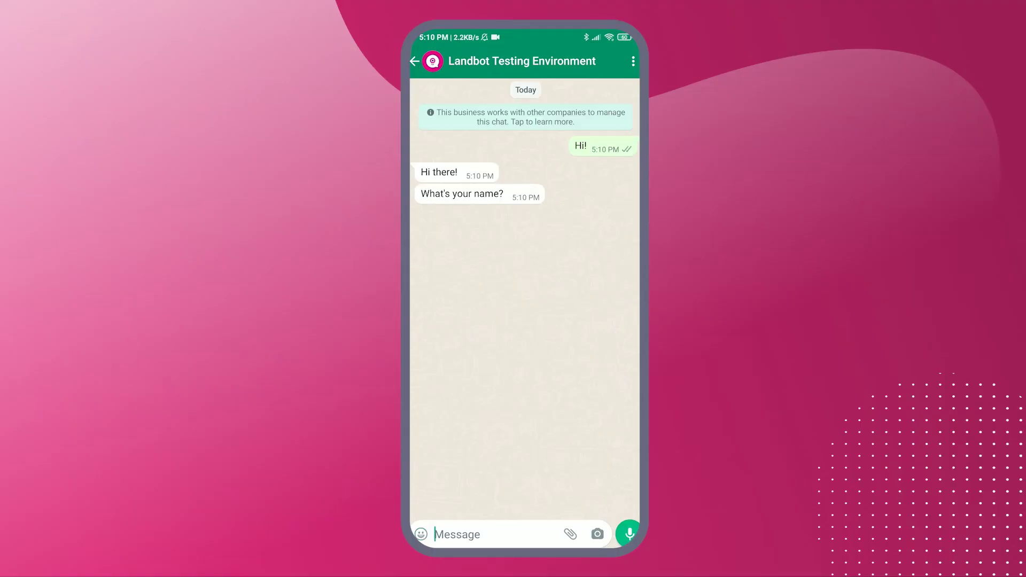
type("Nikl")
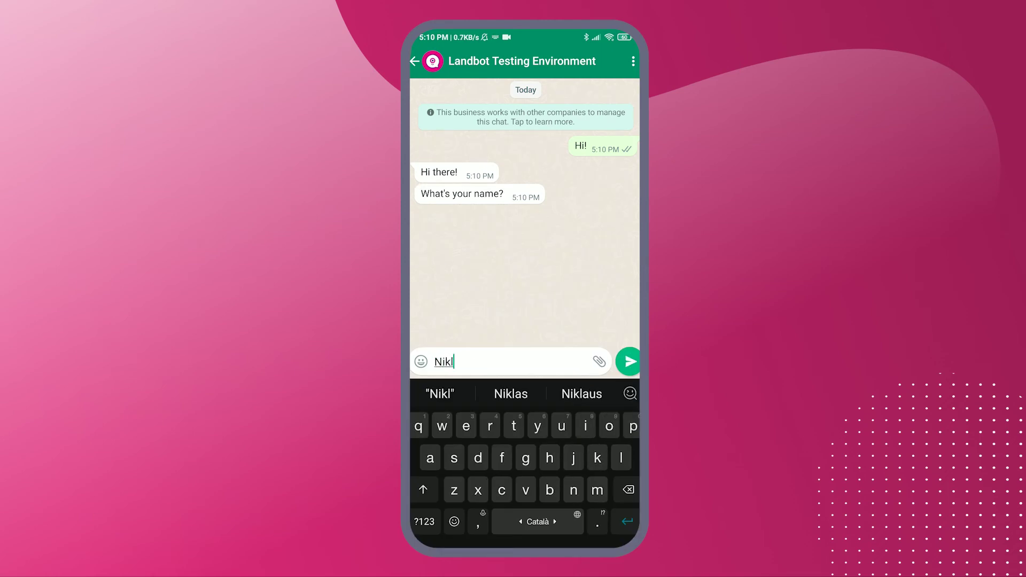
type("as")
Reply Niklas, his email and Landbot on WhatsApp and refresh HubSpot contacts to see the new contact.
key("Return")
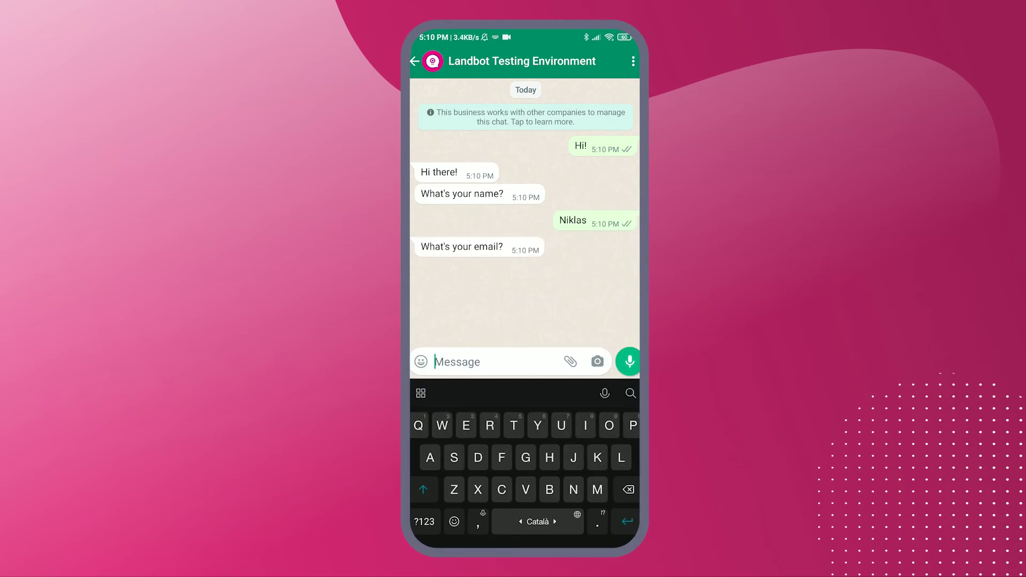
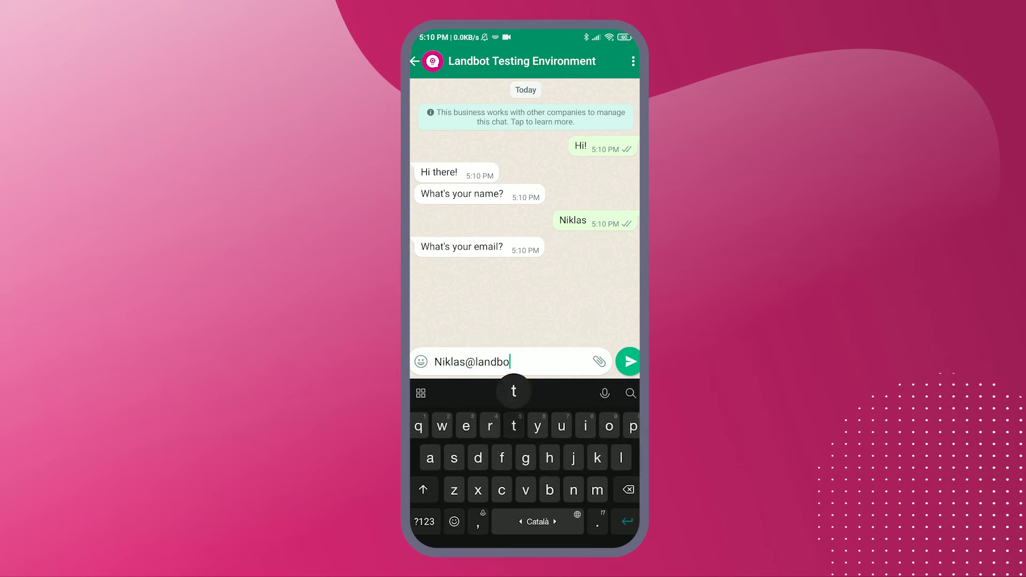
left_click(630, 362)
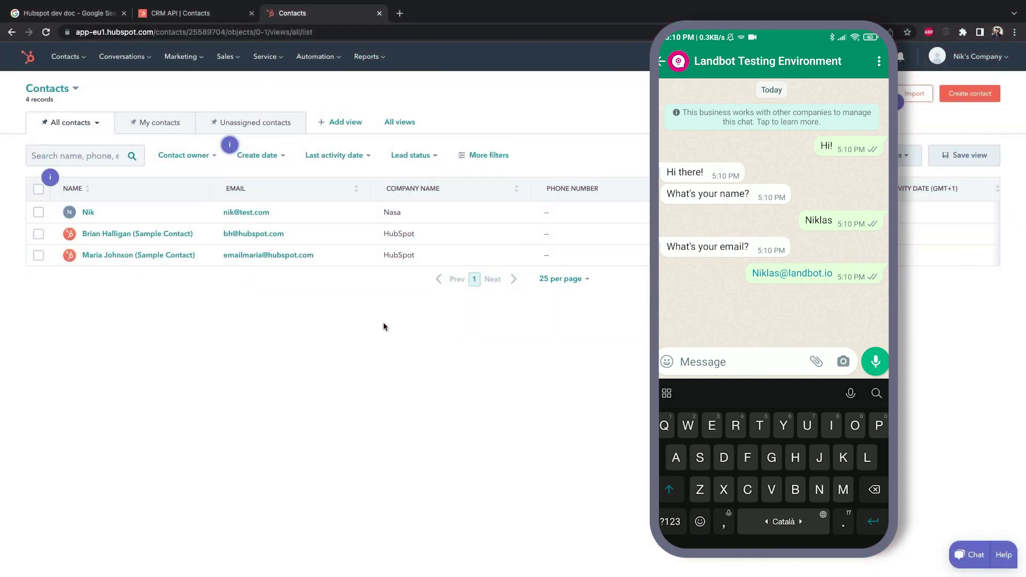
left_click(45, 32)
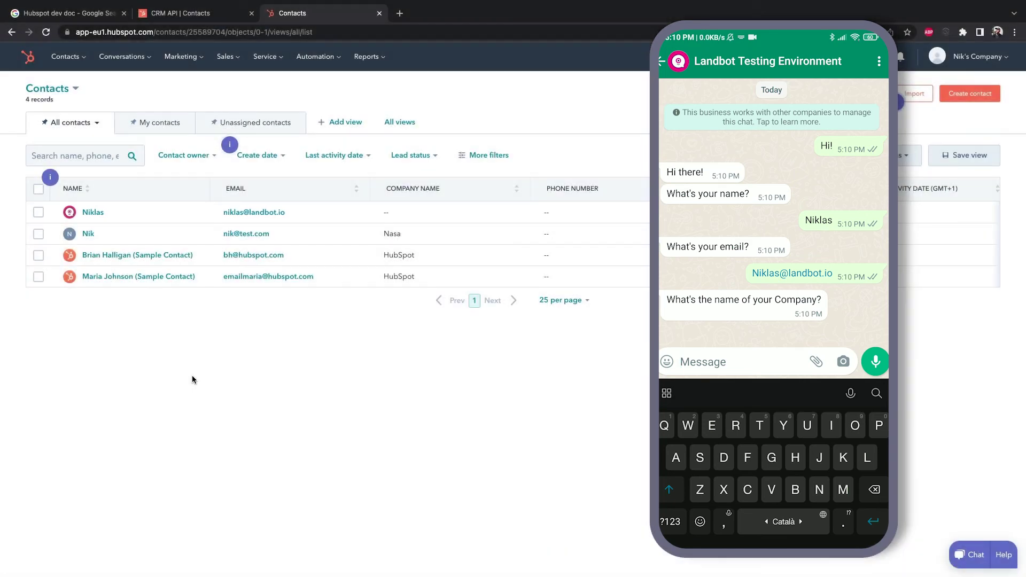
type("Landbot")
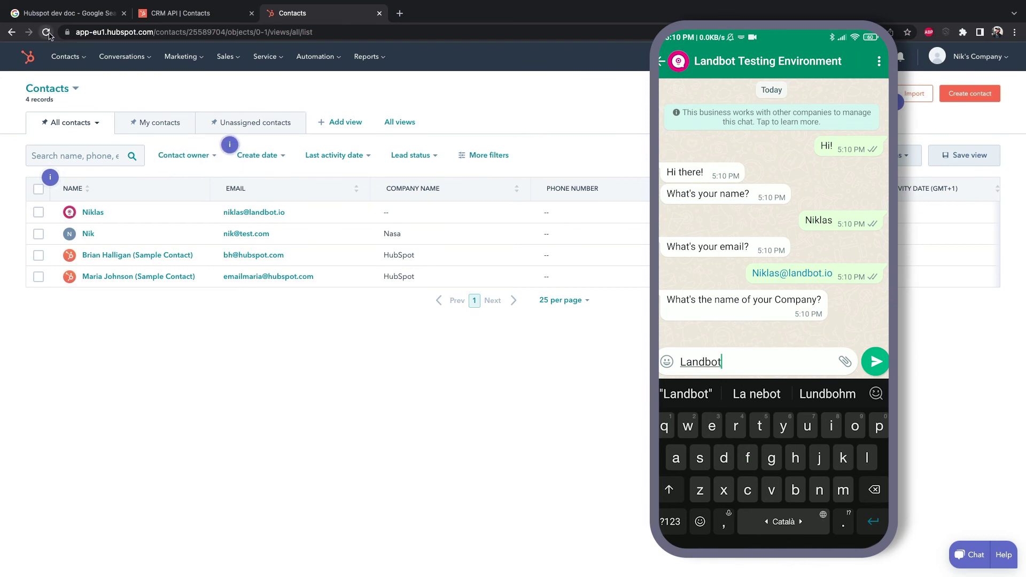
key("super+r")
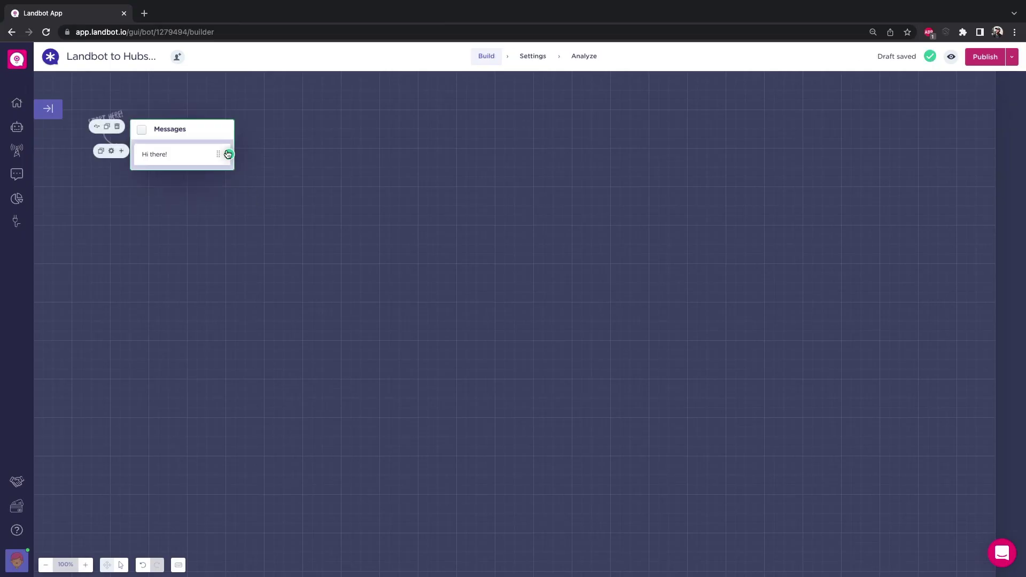
Add a Name question block after the Hi there! greeting and start another block after it.
left_click_drag(228, 154, 386, 240)
left_click(416, 265)
type("name")
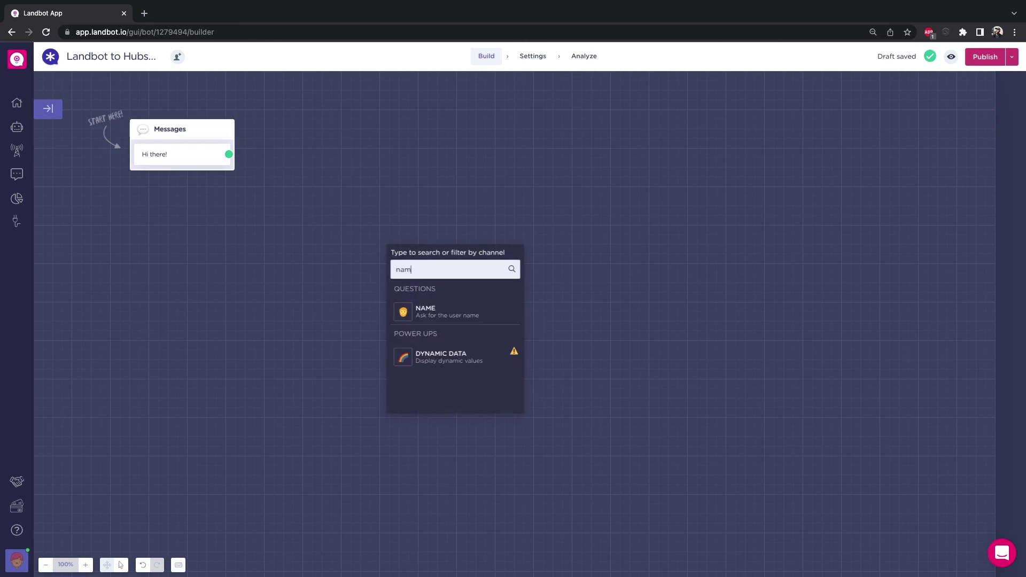
left_click(414, 308)
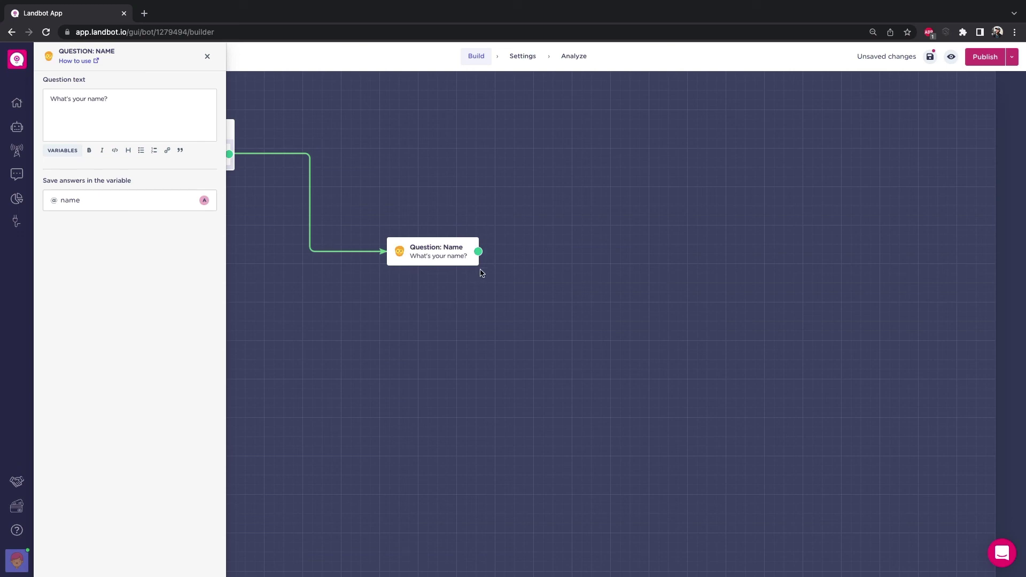
left_click_drag(478, 251, 561, 323)
left_click(601, 346)
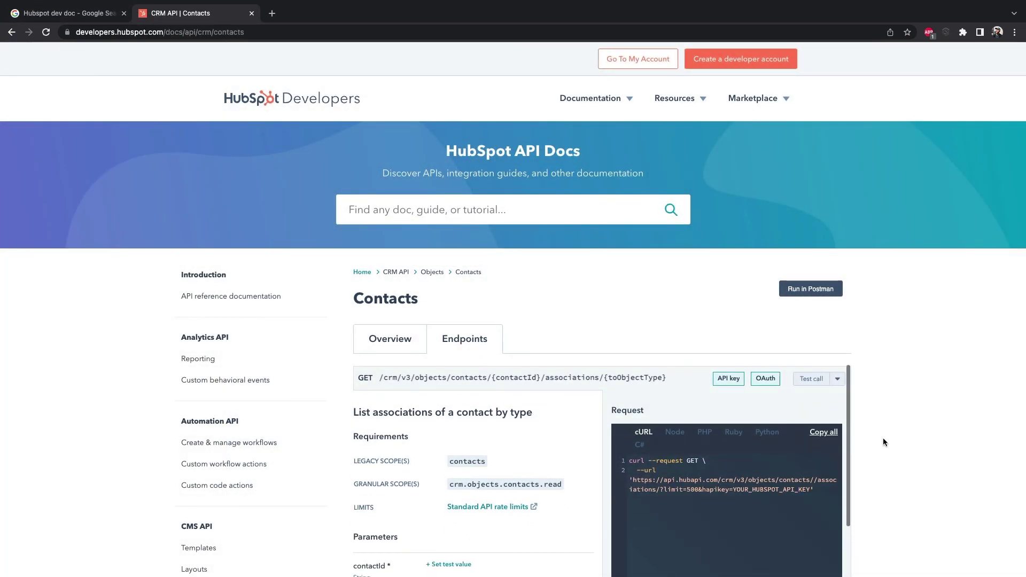
scroll(882, 438, "down", 5)
scroll(882, 438, "down", 2)
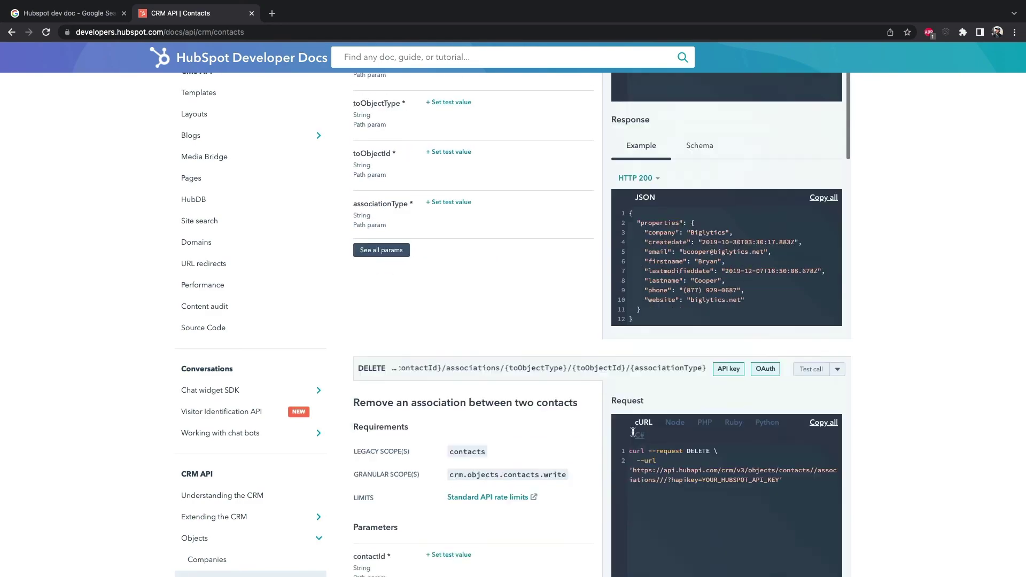
scroll(631, 432, "down", 5)
scroll(633, 433, "down", 3)
scroll(632, 432, "down", 3)
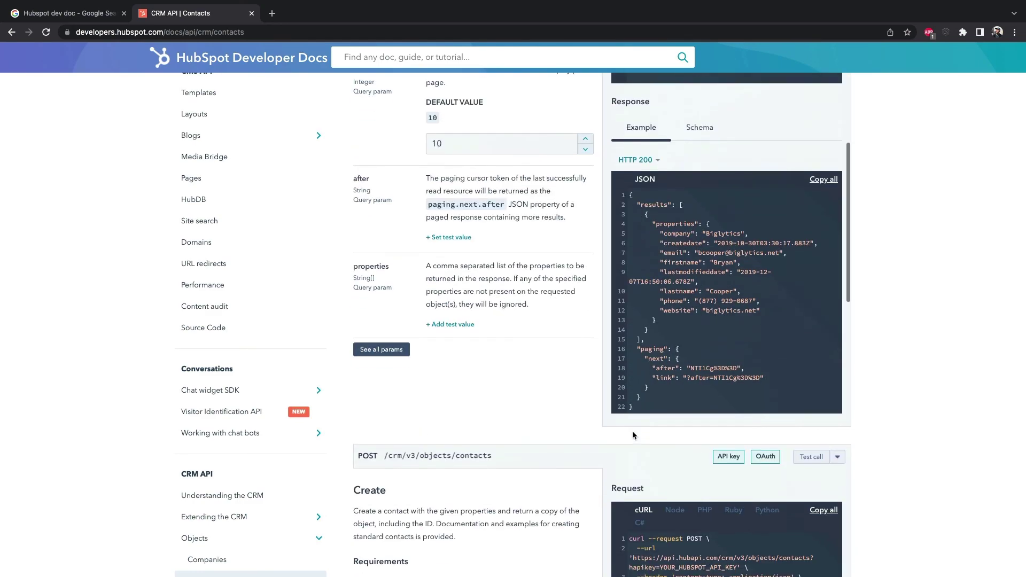
scroll(633, 435, "down", 2)
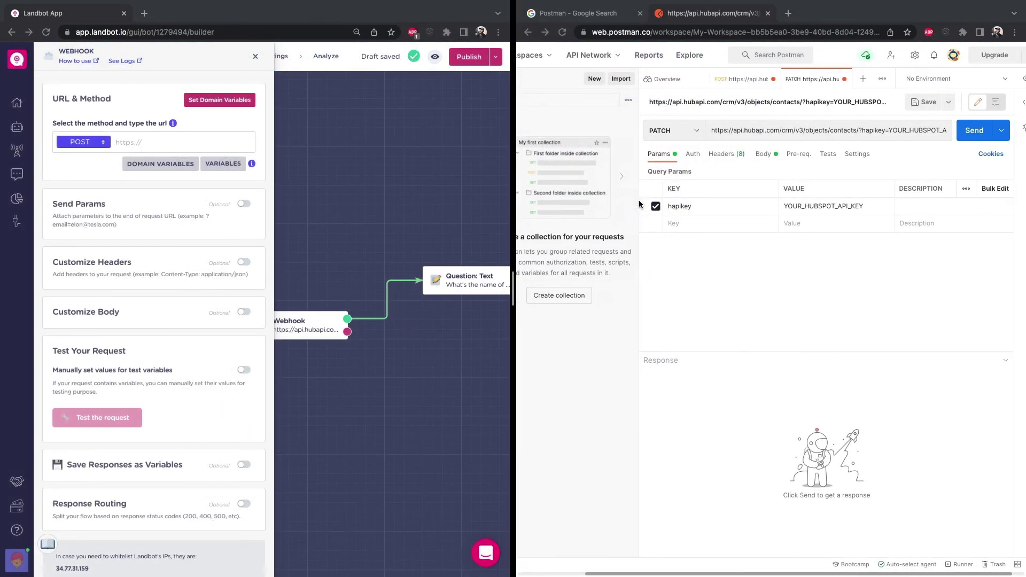
scroll(638, 204, "right", 2)
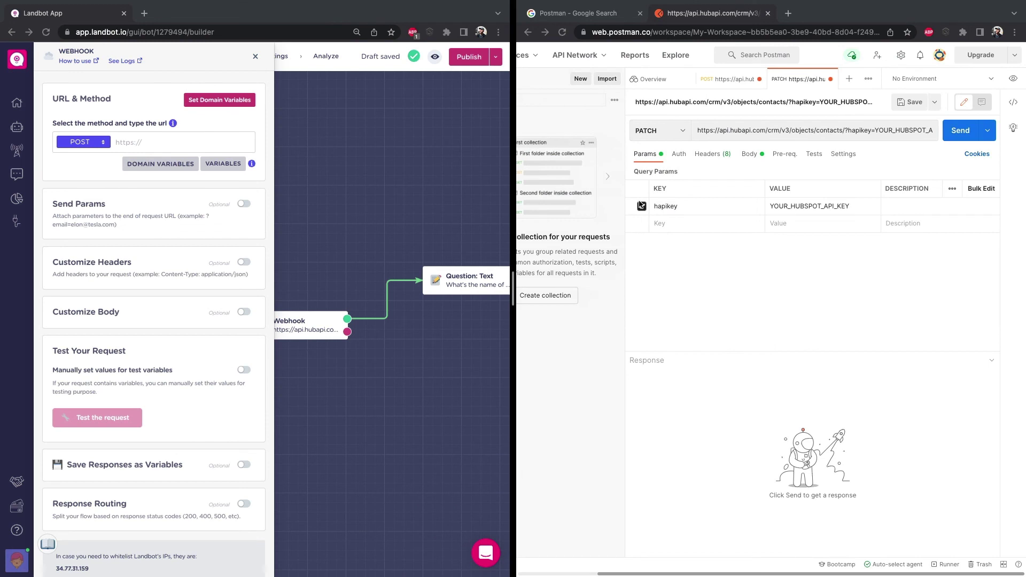
Select the Postman PATCH request URL and return to the HubSpot contacts list.
left_click(734, 130)
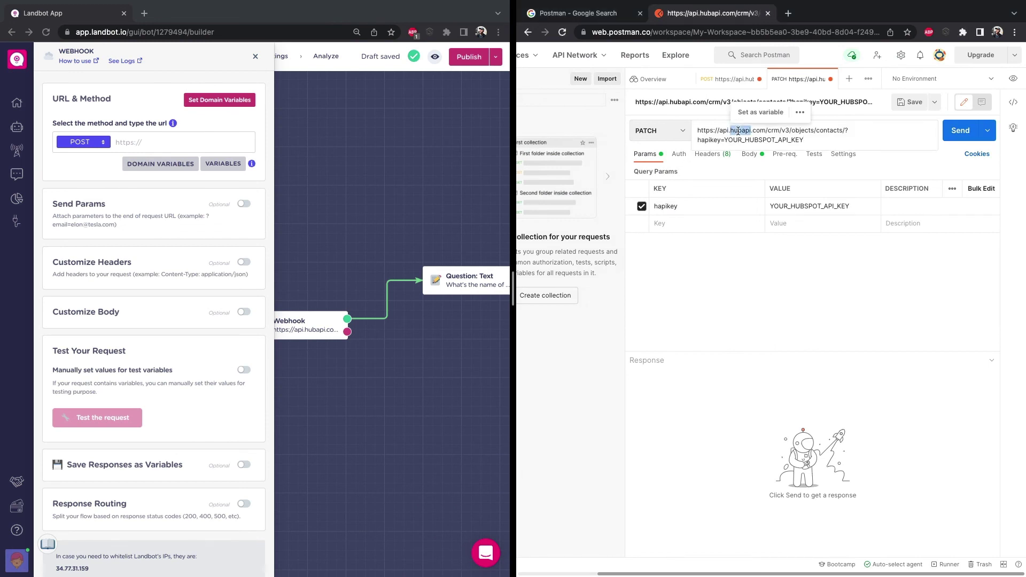
triple_click(737, 130)
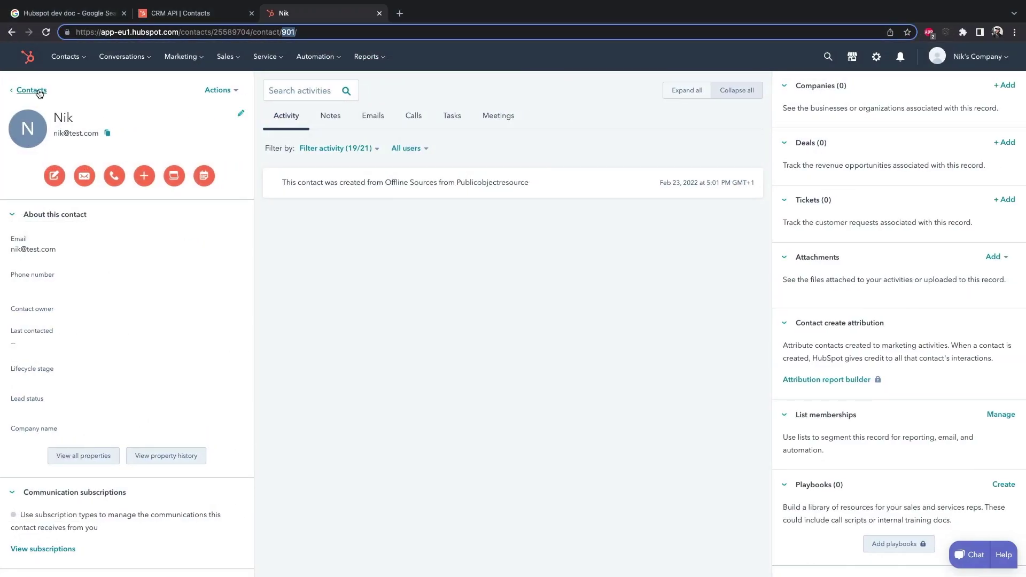
left_click(37, 92)
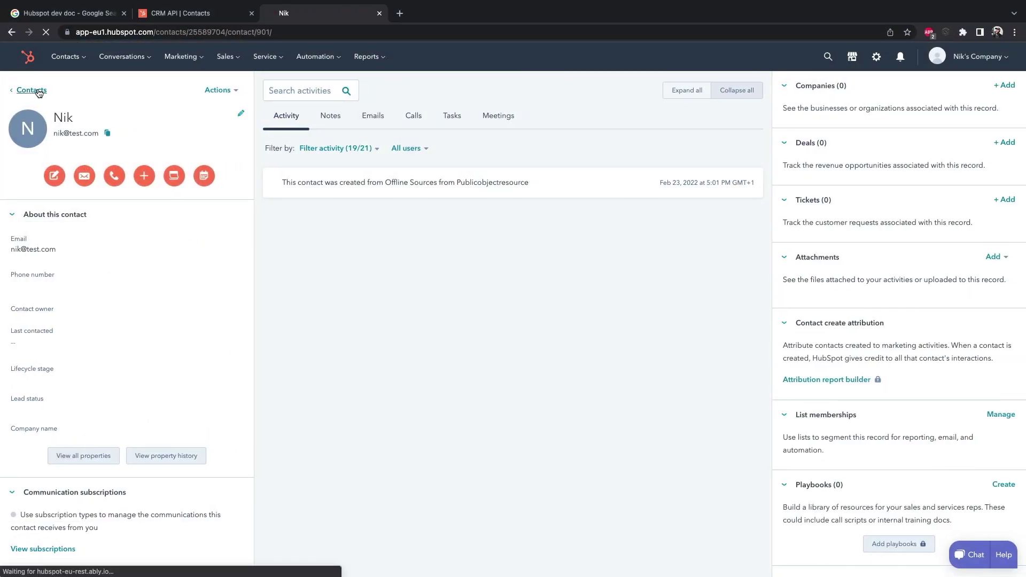